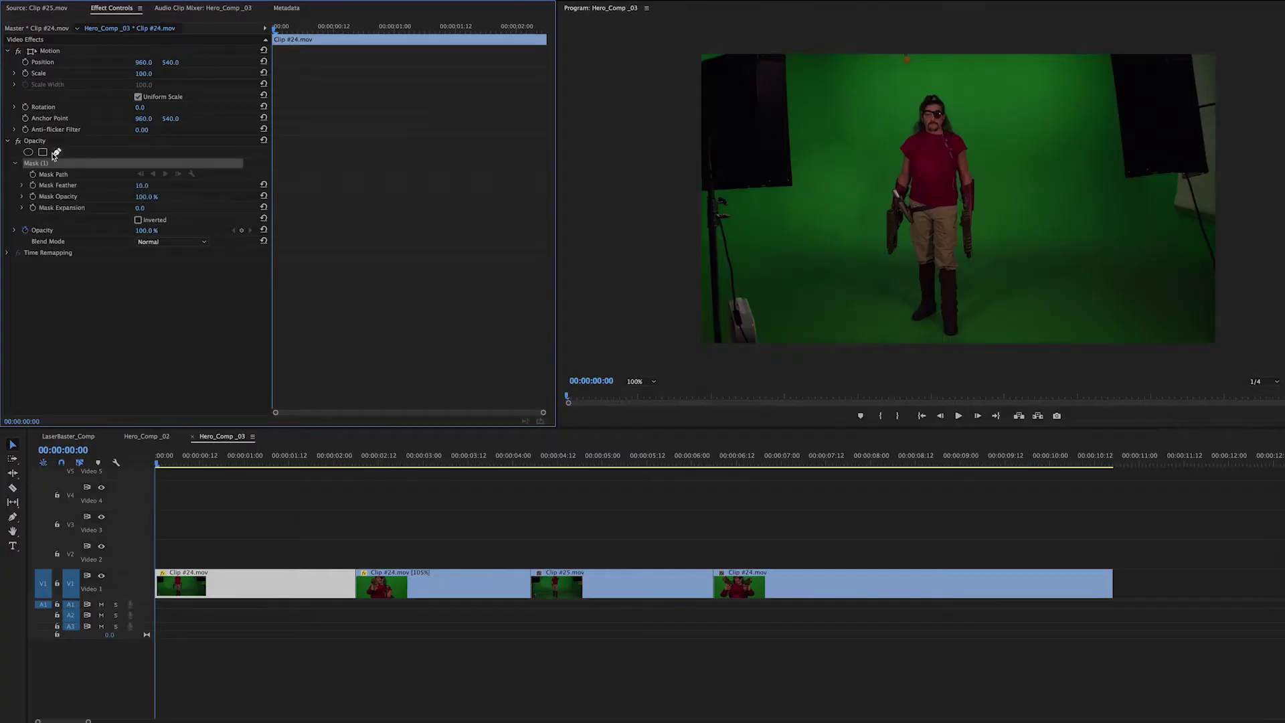
- Draw a free-draw bezier mask around the actor and feather it to 31
left_click(58, 153)
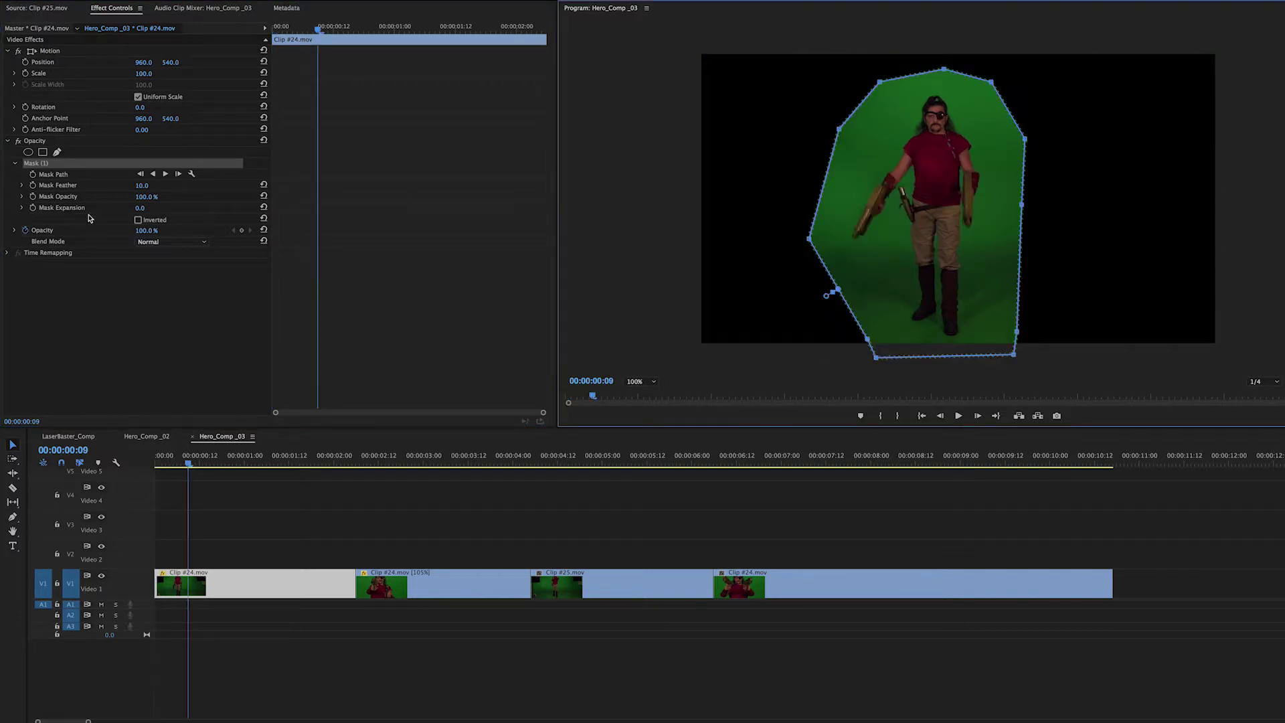
left_click_drag(141, 191, 155, 190)
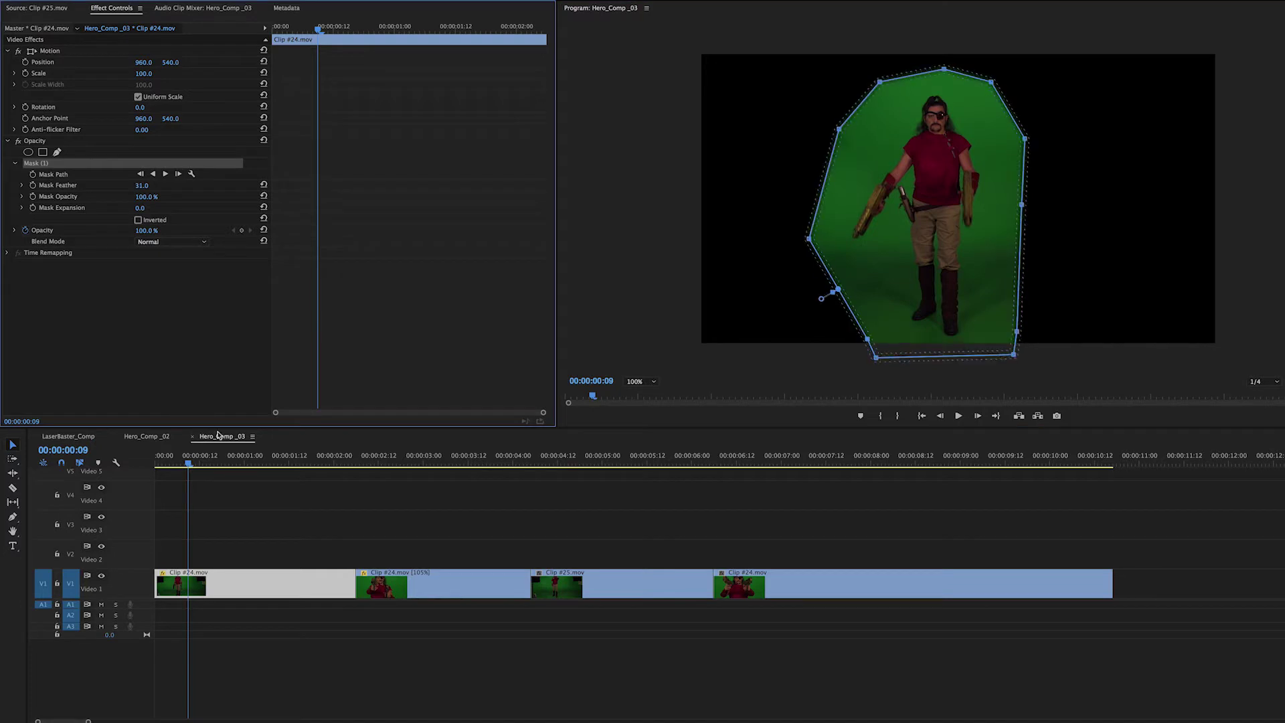
left_click(269, 496)
left_click_drag(201, 458, 253, 474)
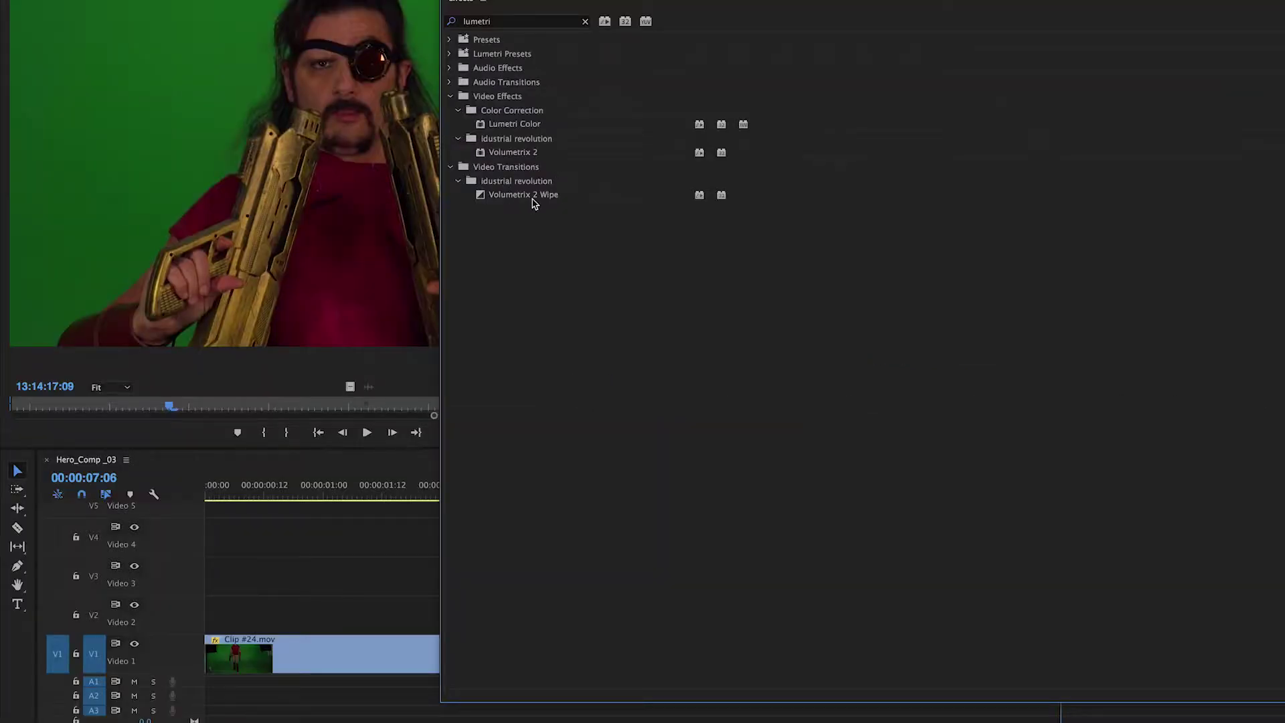
- Apply Lumetri Color to the clip and lower Saturation to 56
left_click(515, 126)
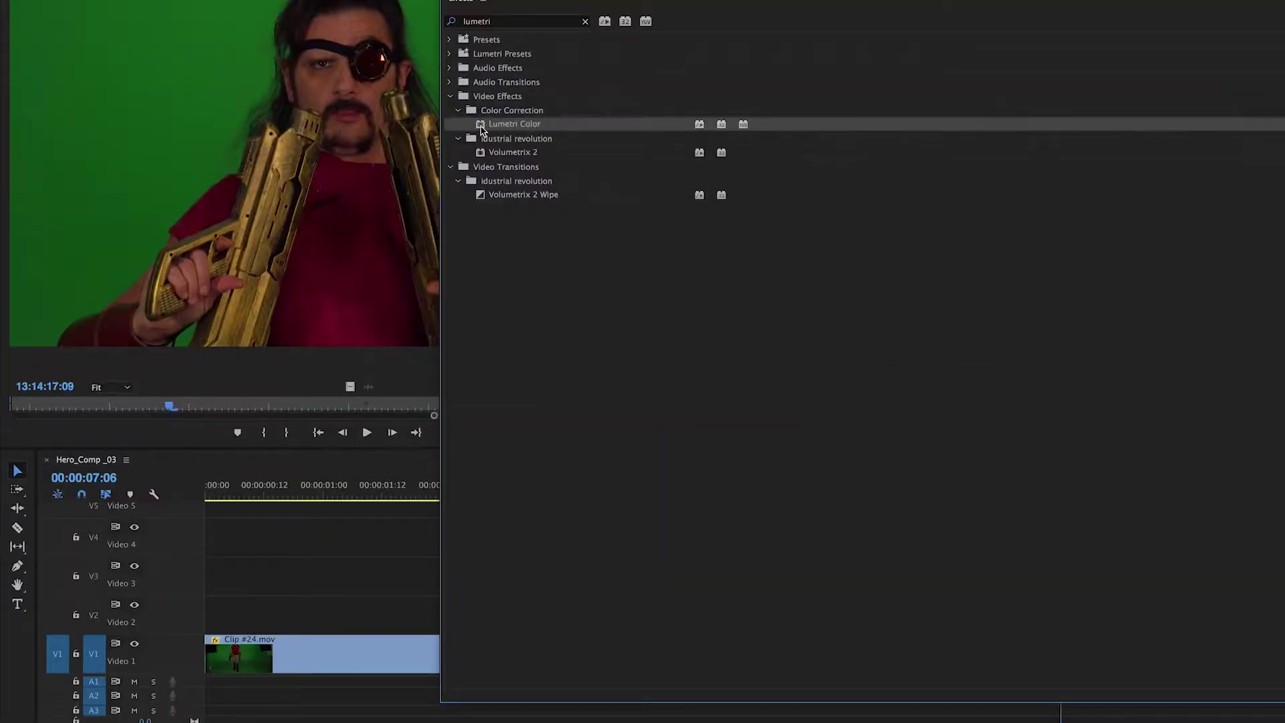
double_click(481, 125)
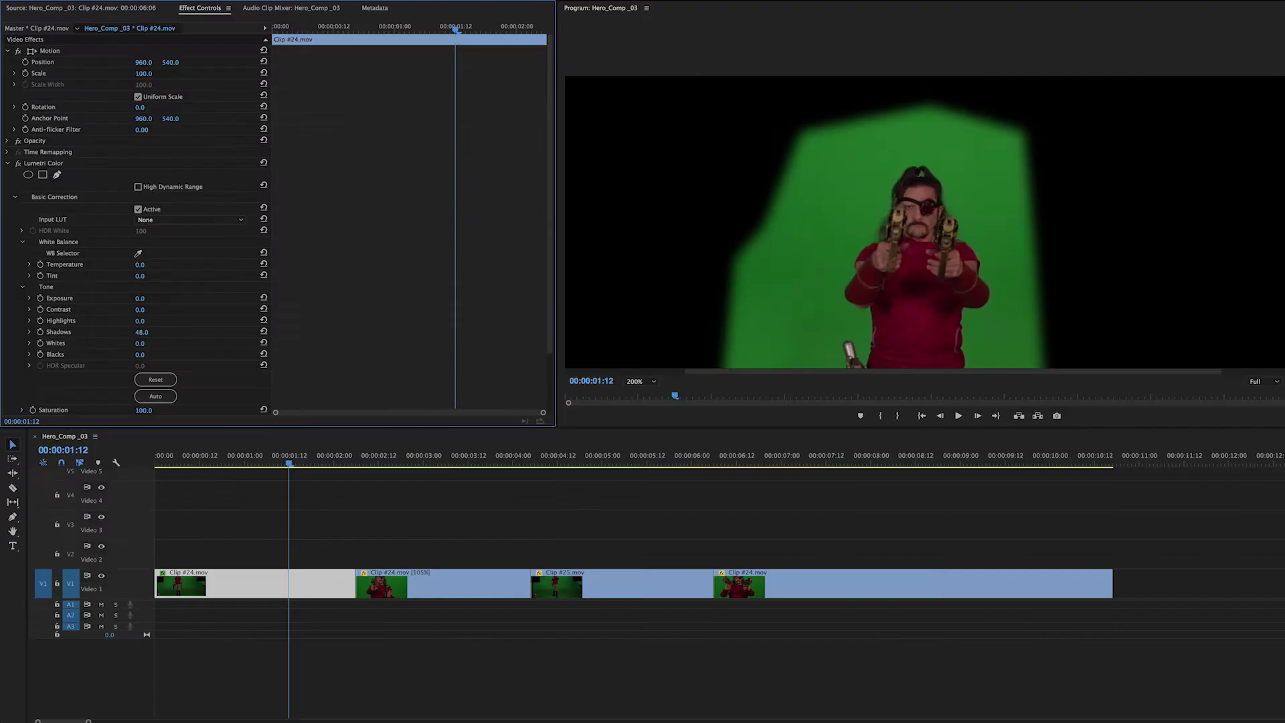
left_click_drag(143, 341, 114, 341)
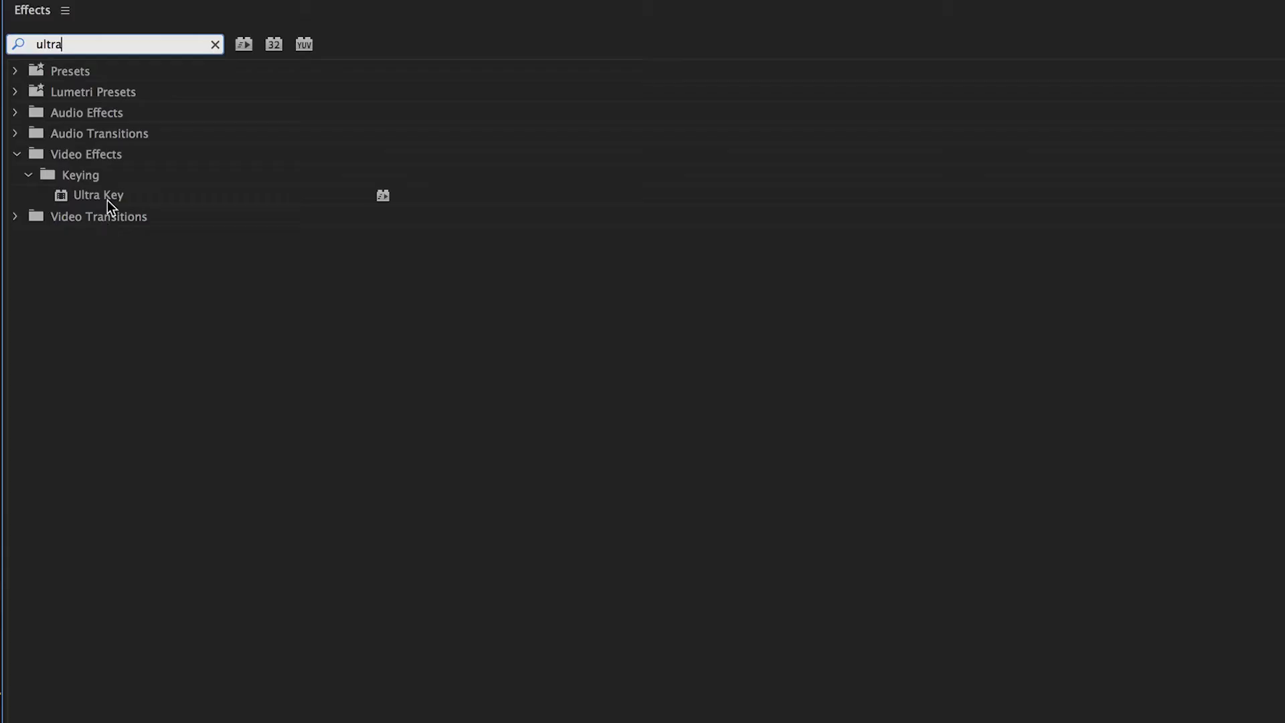
- Key out the green backdrop with Ultra Key and preview the actor over a transparency grid
left_click(107, 198)
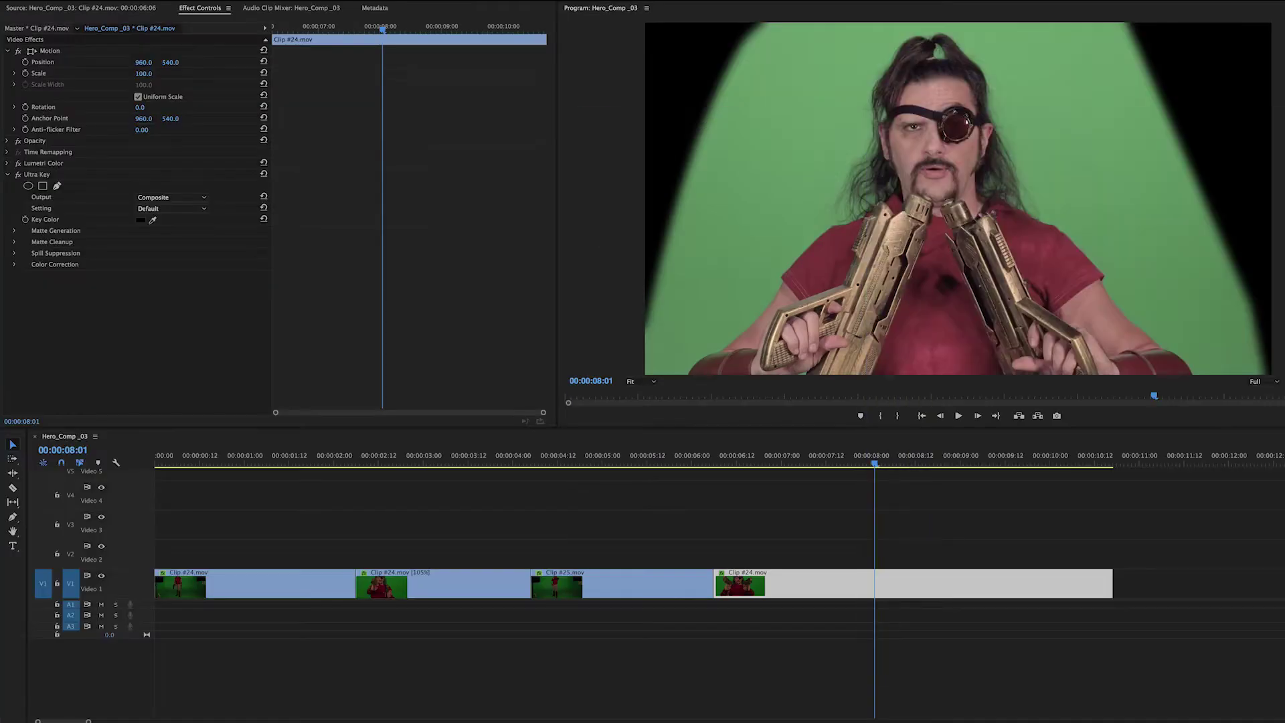
left_click(780, 127)
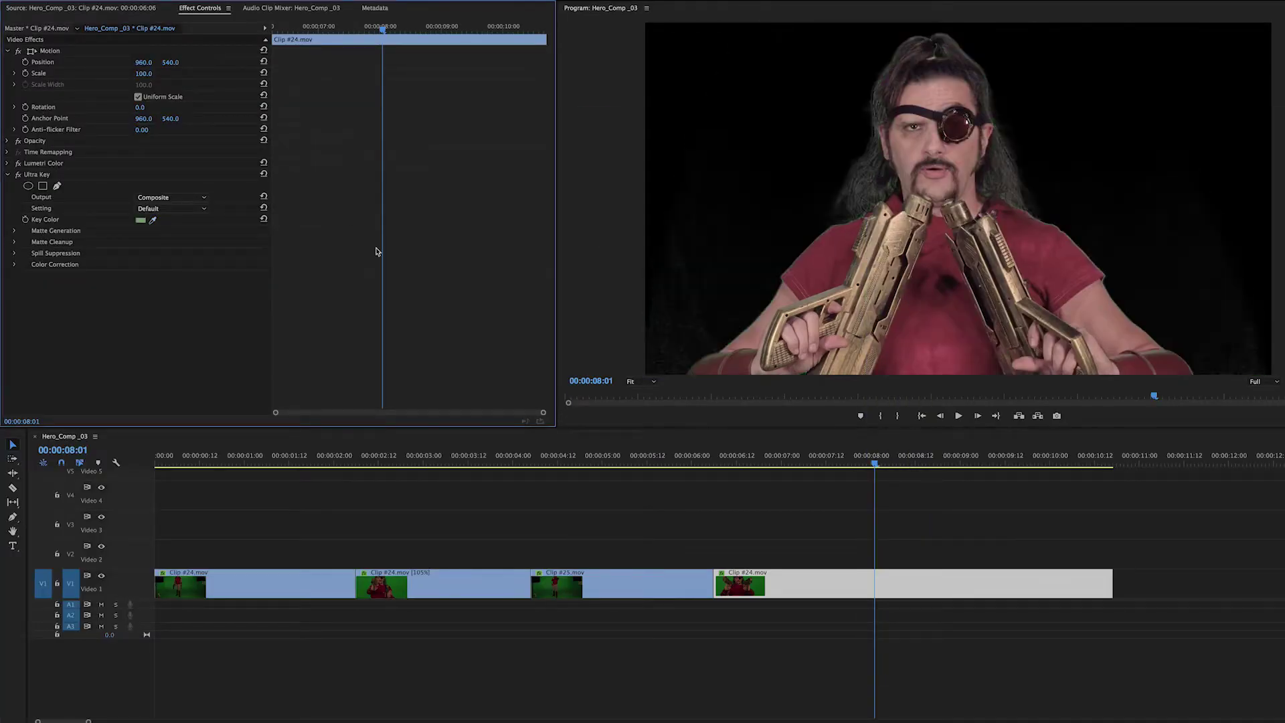
left_click_drag(199, 540, 871, 596)
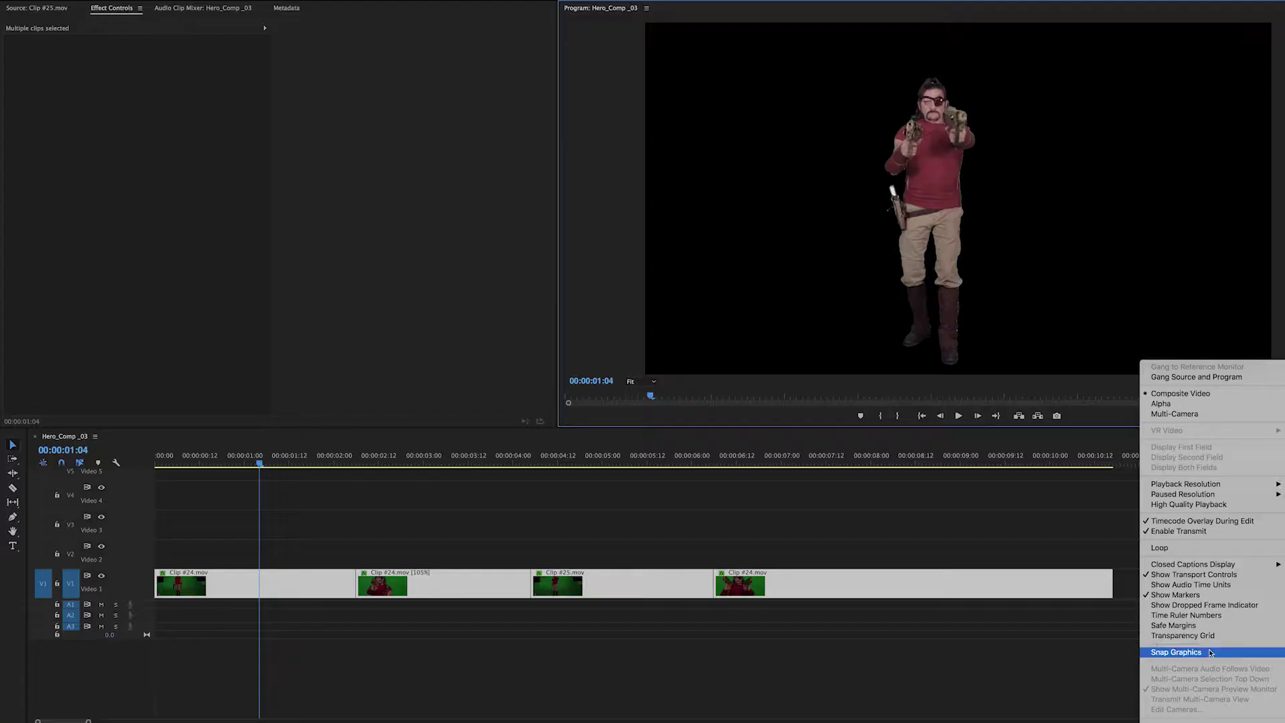
left_click(1178, 637)
left_click_drag(289, 509, 1104, 528)
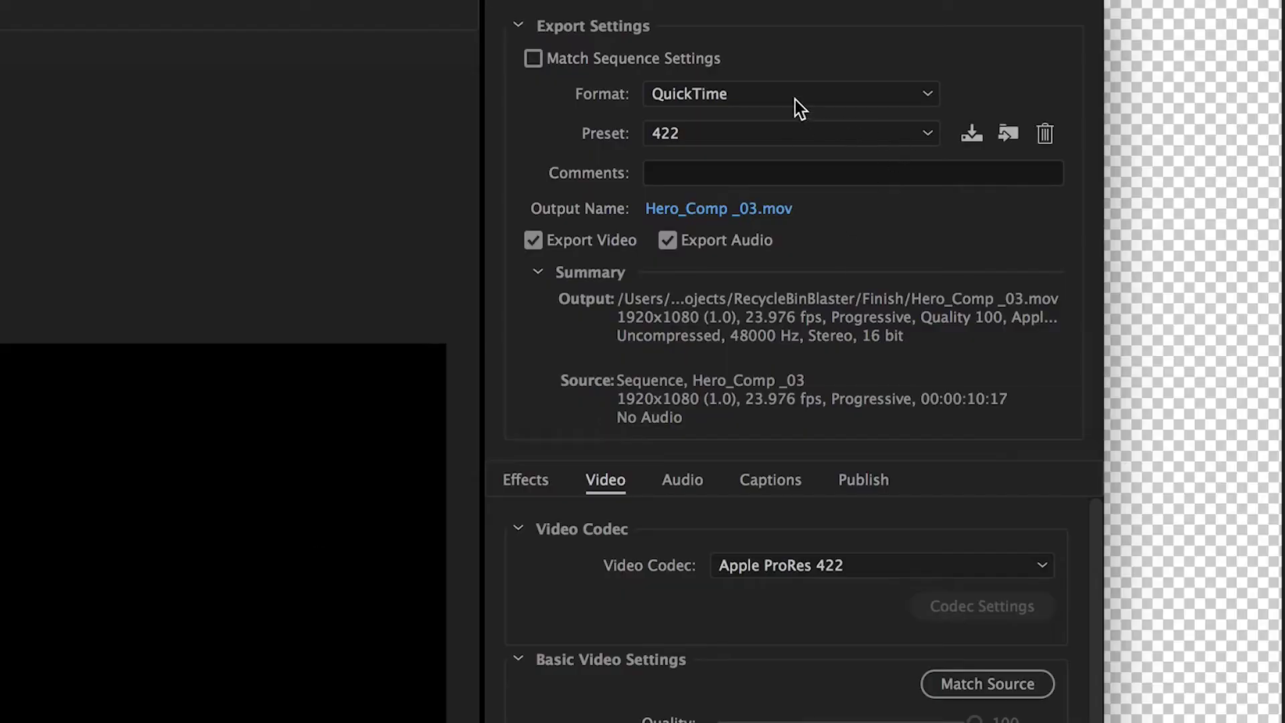
- Export the actor with transparency using the ALPHA_4444 preset
left_click(774, 137)
left_click(771, 247)
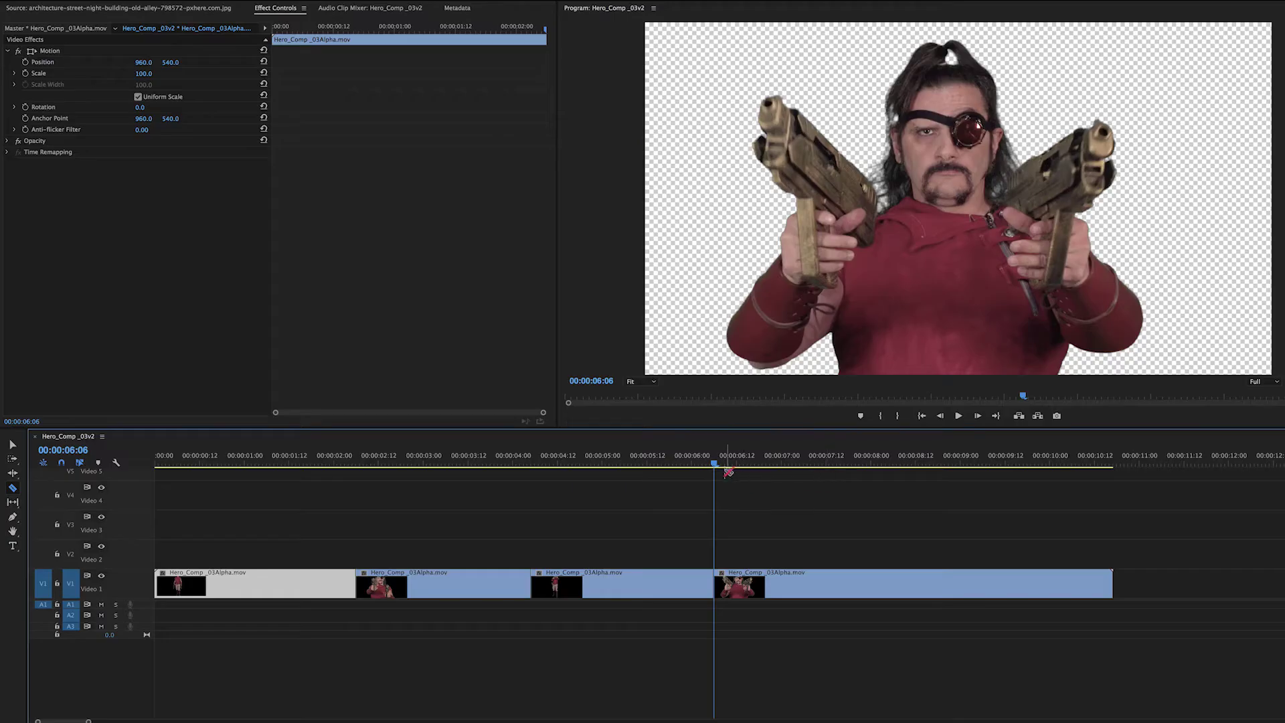
left_click_drag(715, 463, 404, 534)
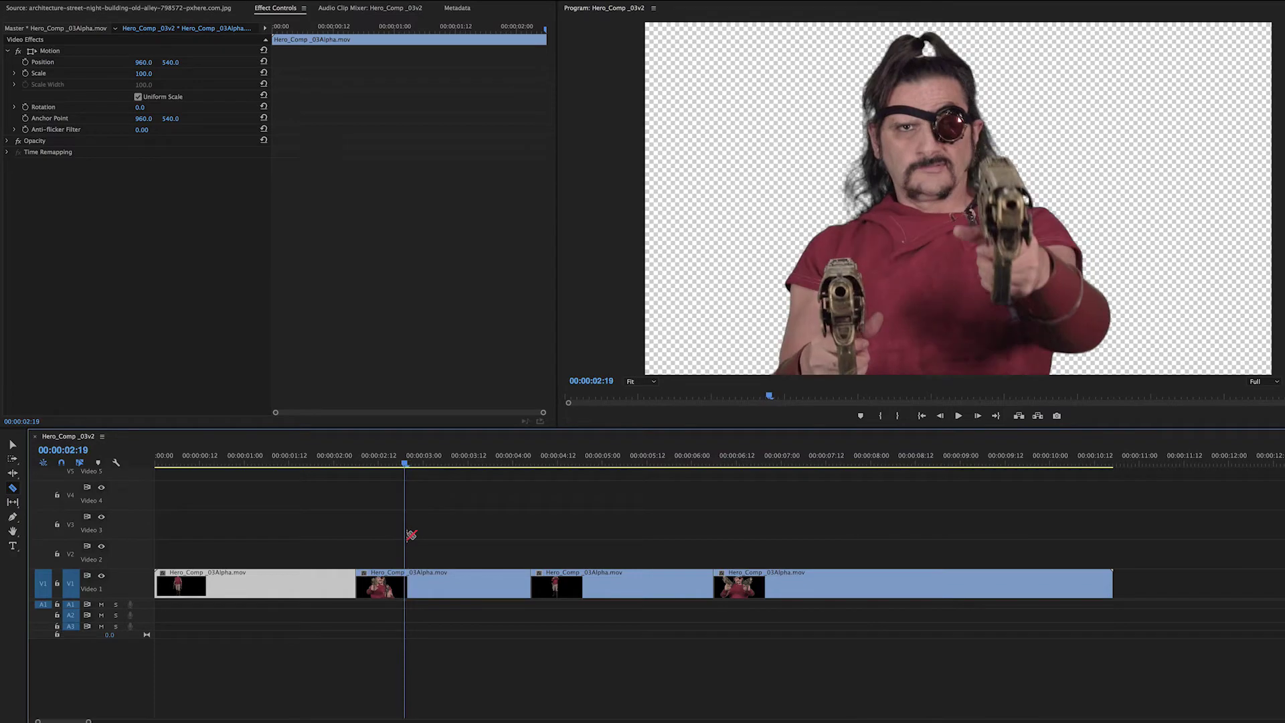
- Search pxhere for an old warehouse photo to use as the background
left_click_drag(302, 517, 975, 582)
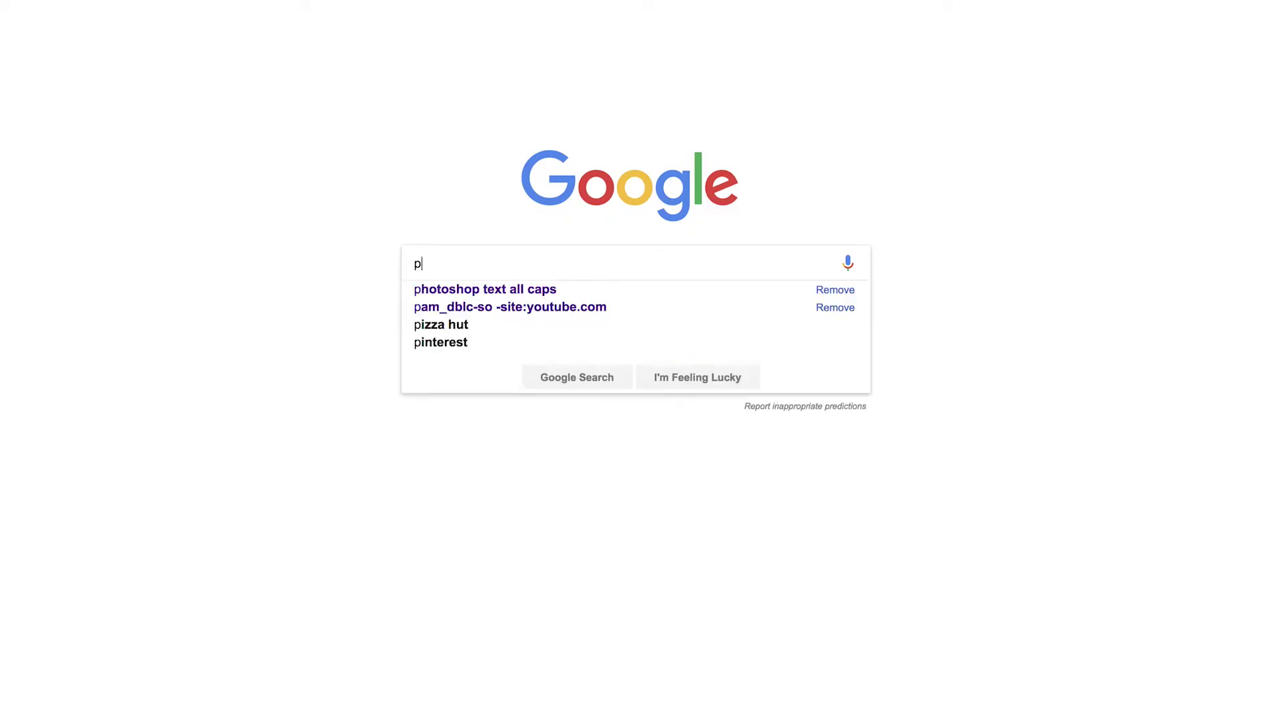
type("here")
key("Return")
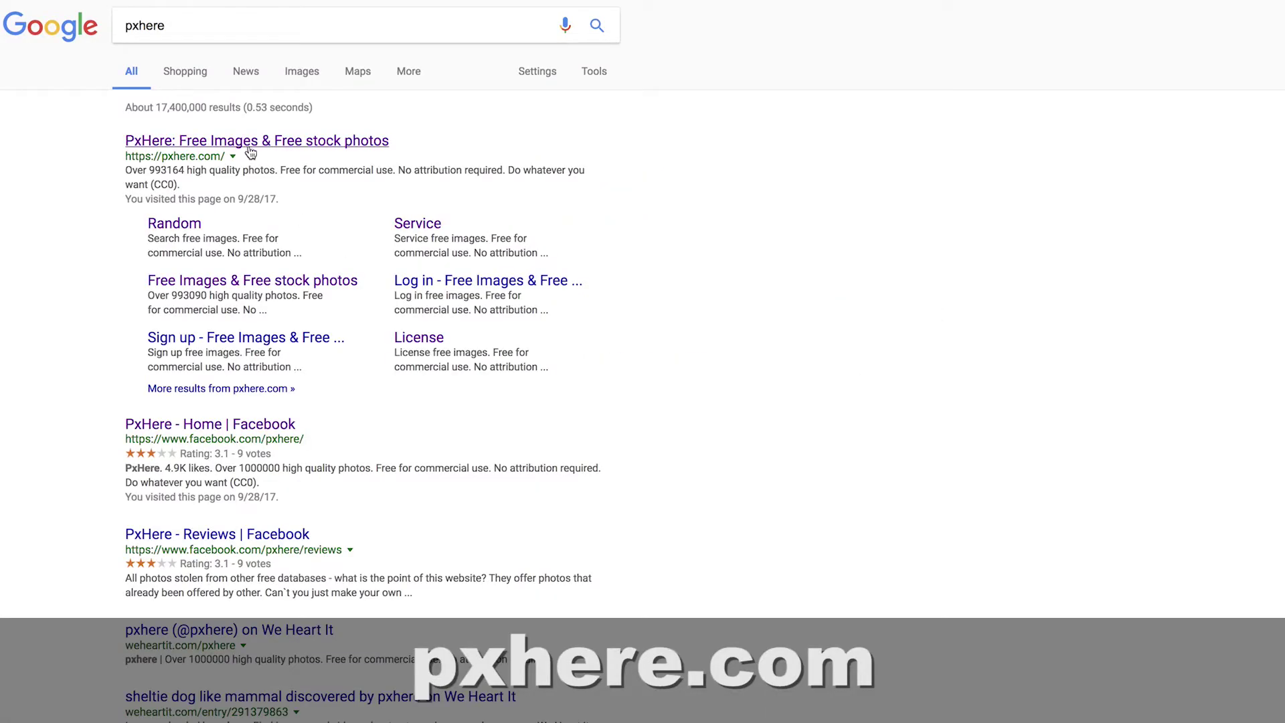
left_click(251, 142)
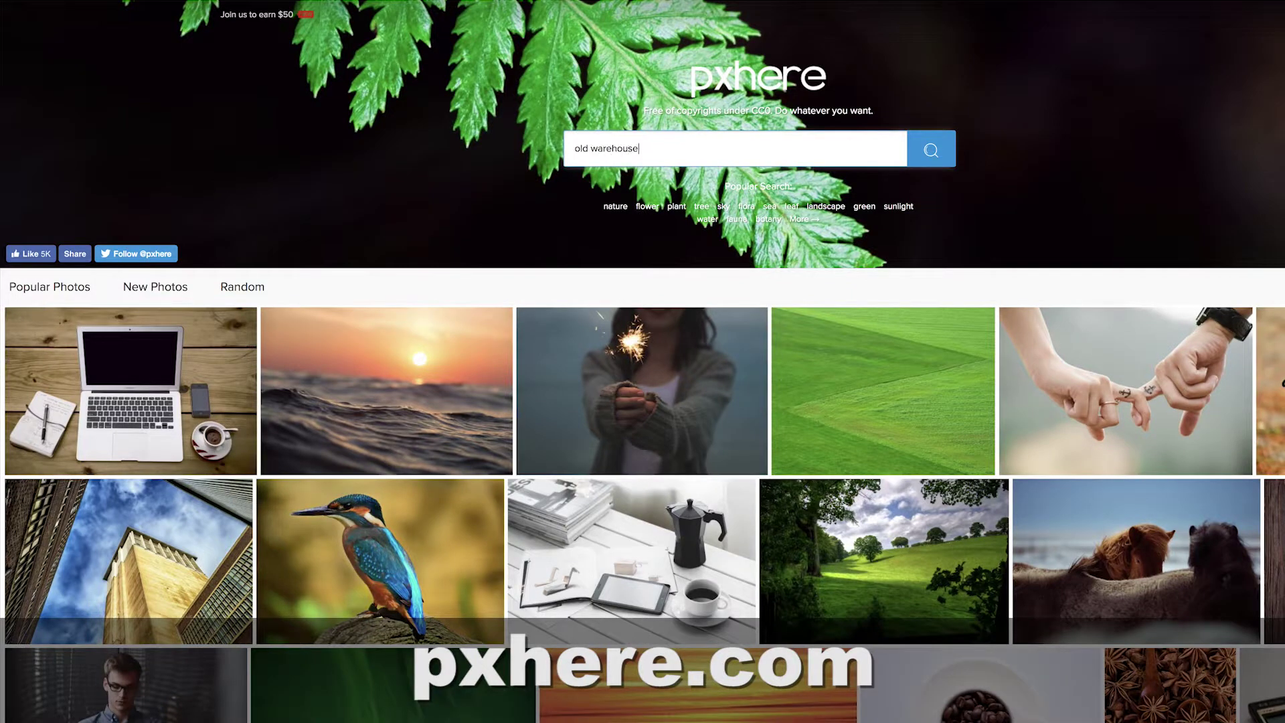
key("Return")
scroll(279, 361, "down", 5)
scroll(279, 362, "up", 10)
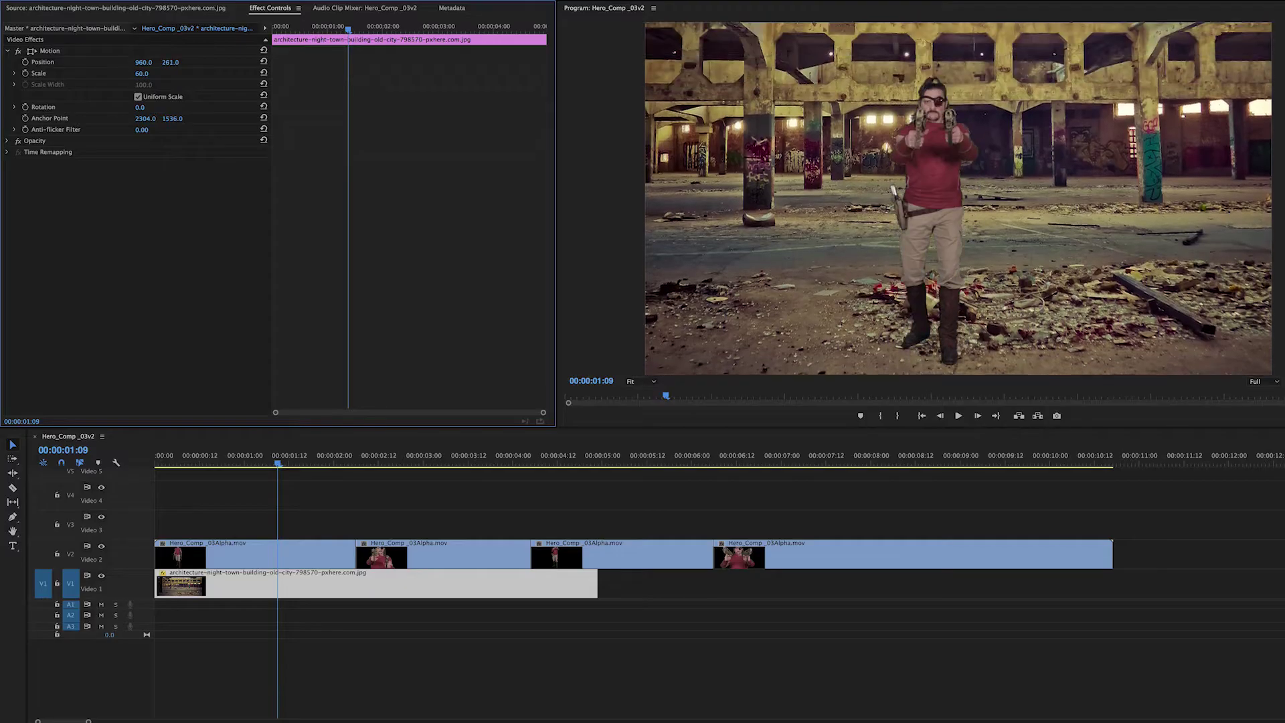
- Move the warehouse photo to Position X 1342, Y 309 and play back the composite
key("Up")
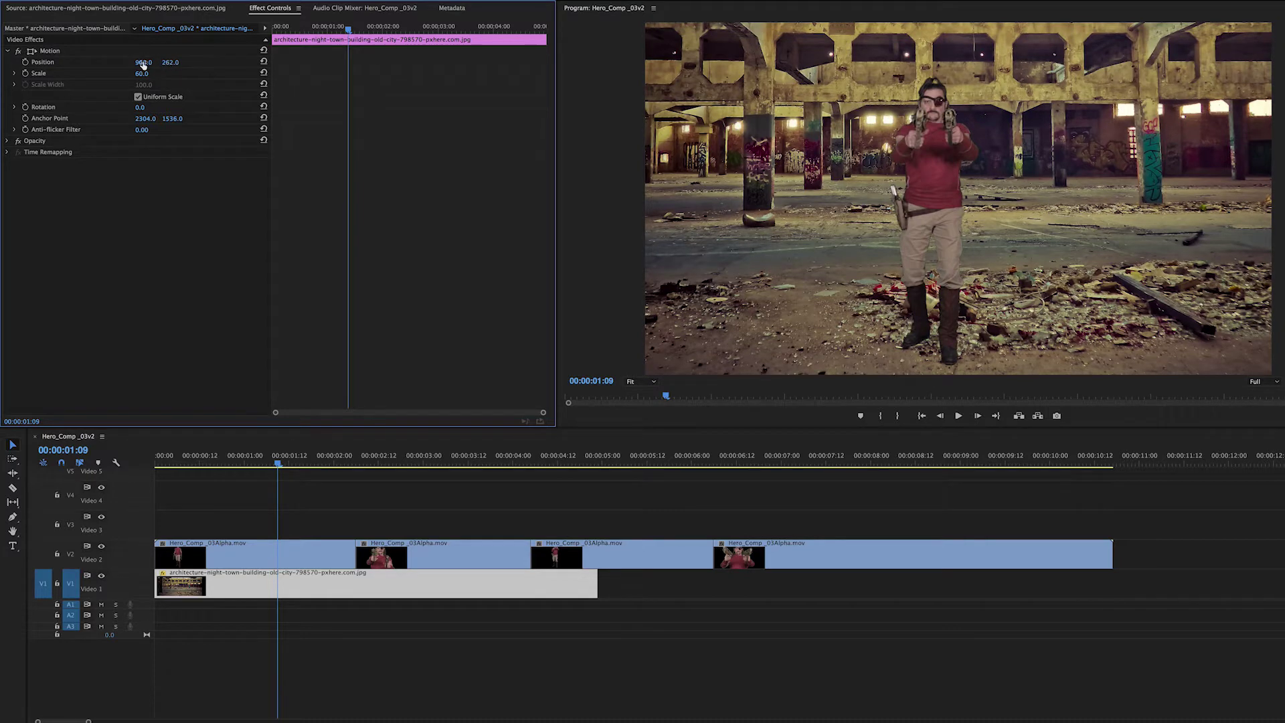
left_click_drag(143, 65, 405, 65)
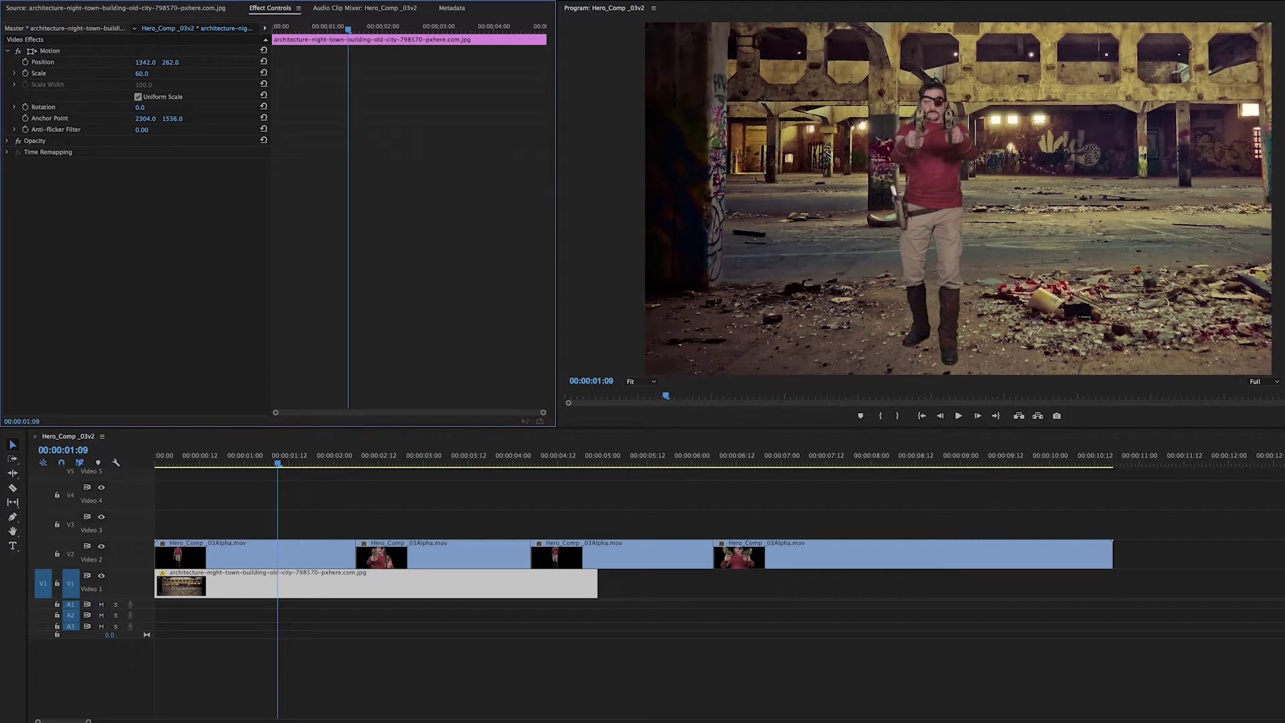
left_click_drag(170, 63, 202, 62)
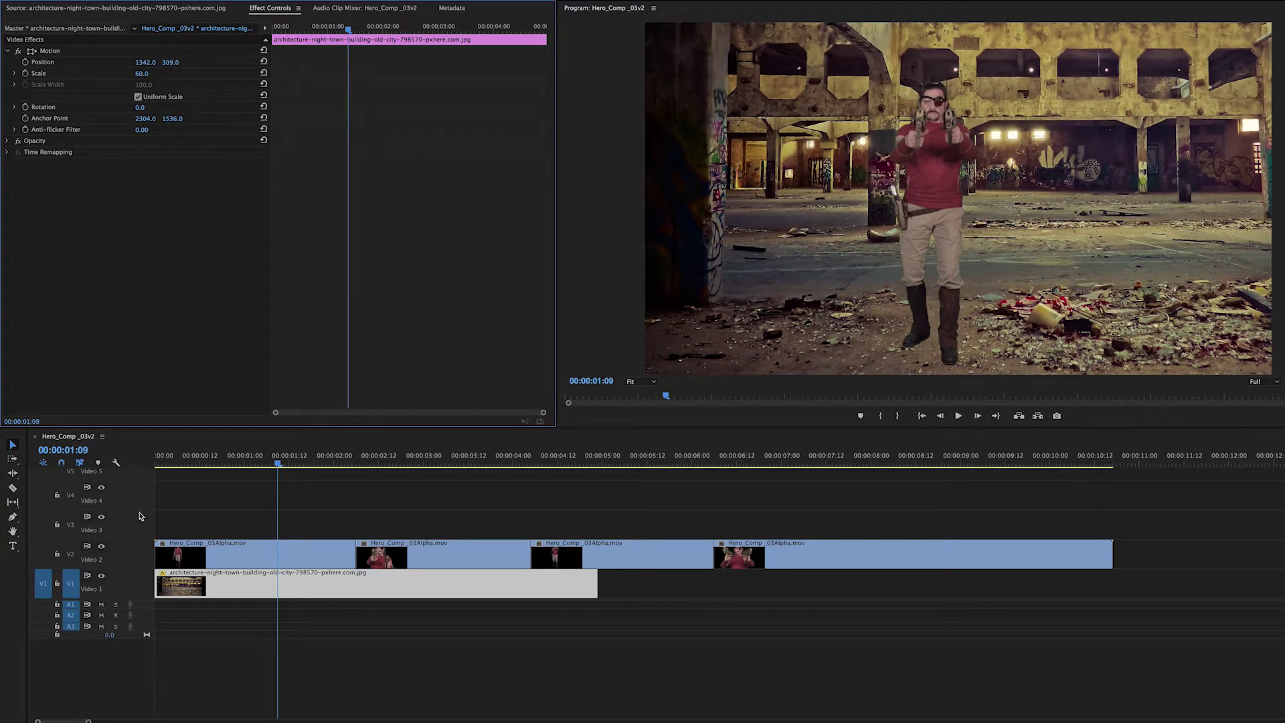
key("space")
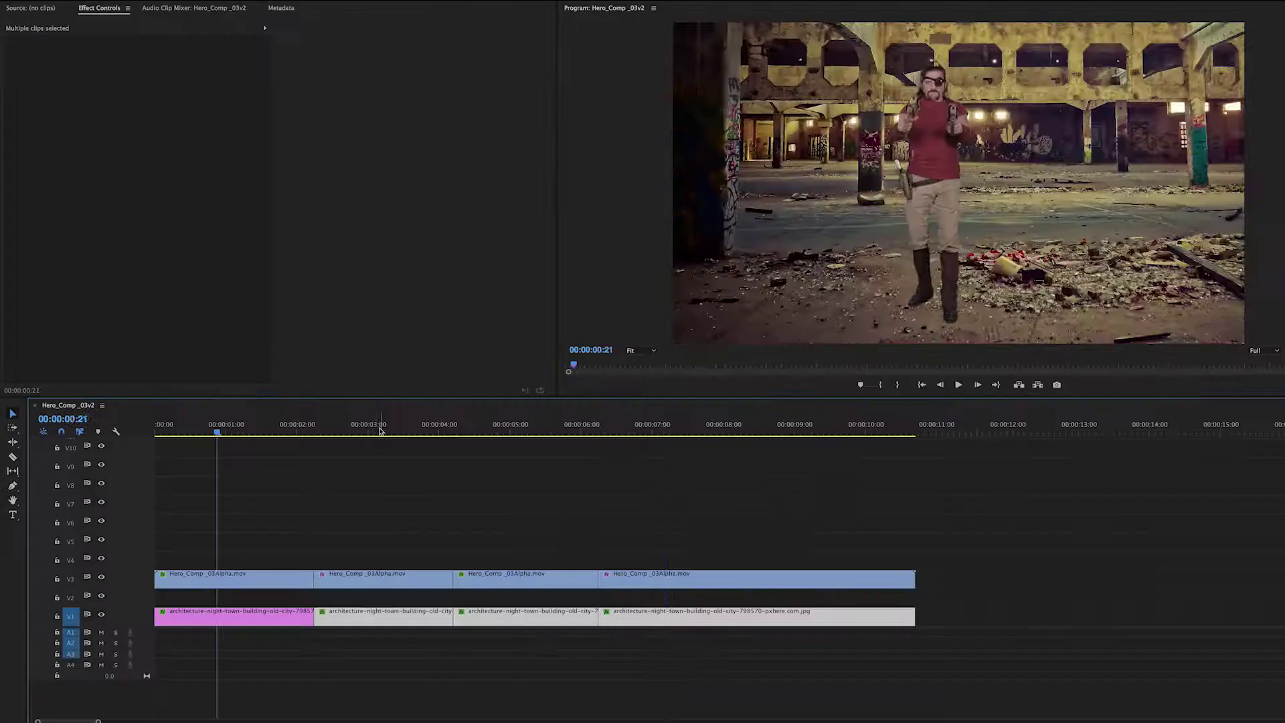
- Alt-drag copies of the warehouse background clips up onto V2
left_click_drag(379, 431, 217, 516)
left_click(296, 524)
left_click(257, 611)
left_click_drag(256, 615, 259, 601)
left_click_drag(812, 617, 813, 603)
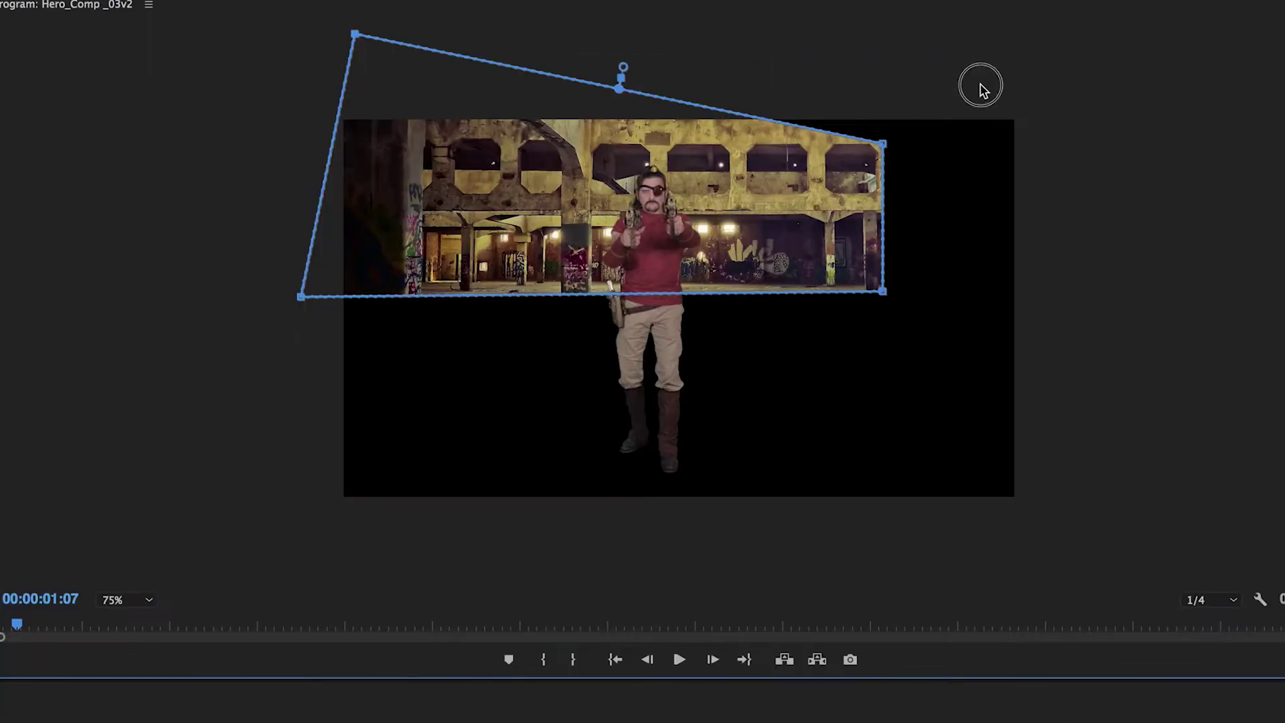
- Widen the copies' Opacity mask corners and check the 525 feather and Gaussian Blur 16
left_click_drag(883, 146, 1075, 62)
left_click_drag(883, 291, 1111, 330)
left_click_drag(301, 296, 259, 344)
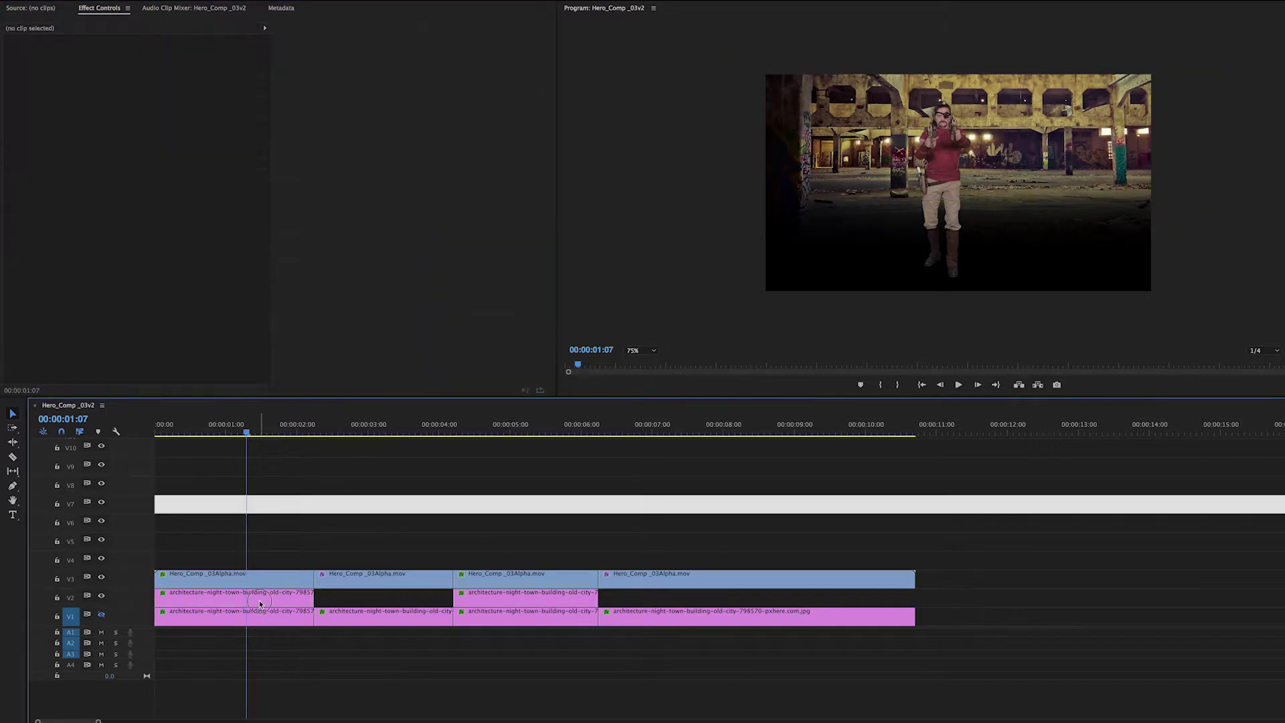
left_click(504, 432)
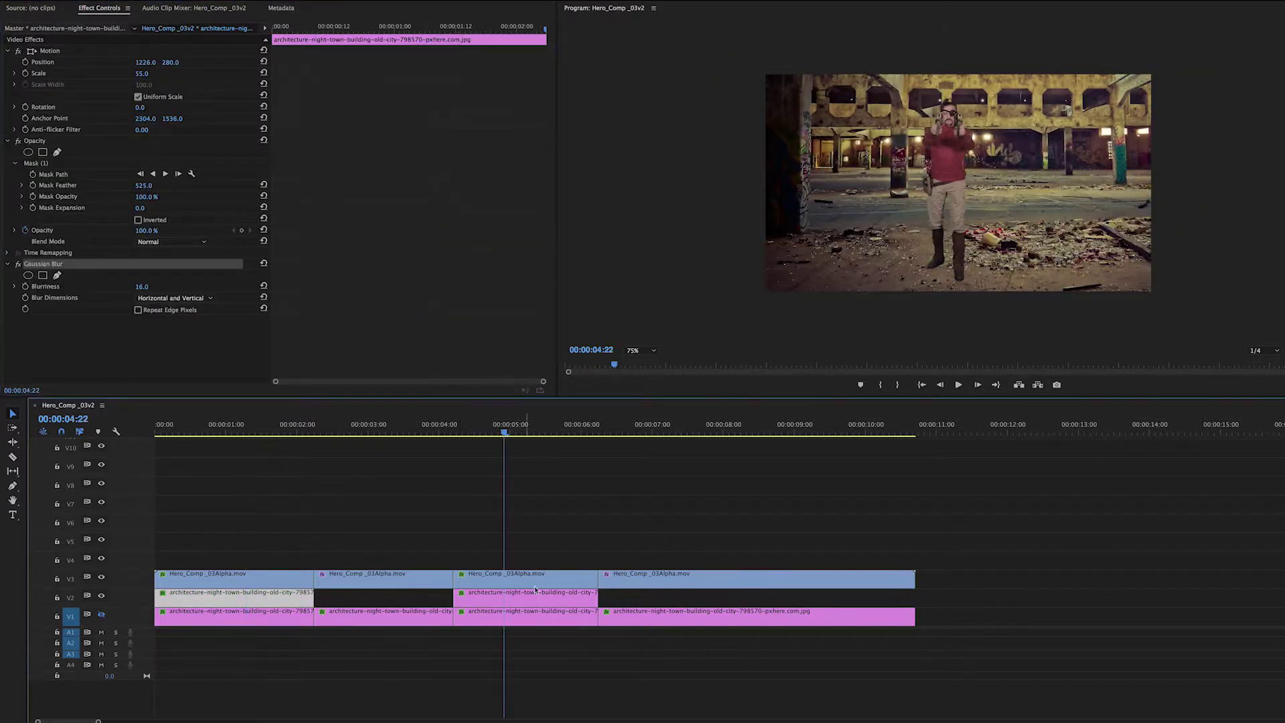
left_click(540, 603)
left_click(256, 597)
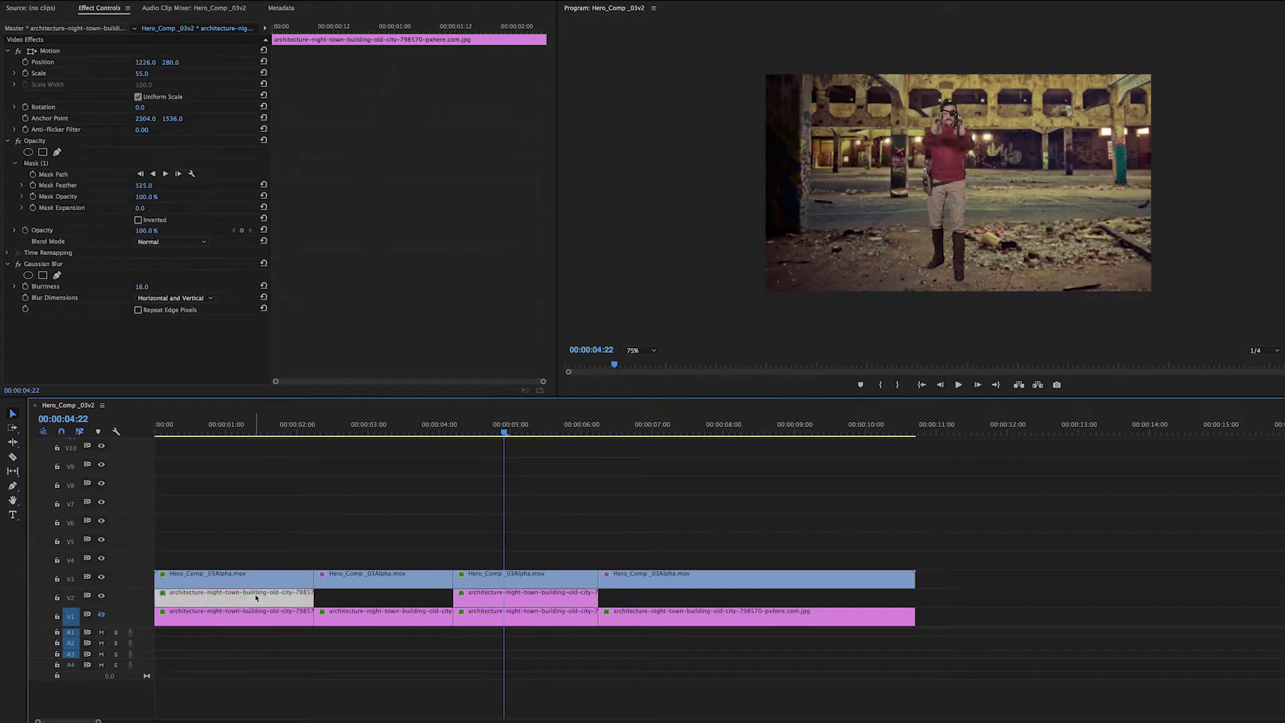
left_click(36, 164)
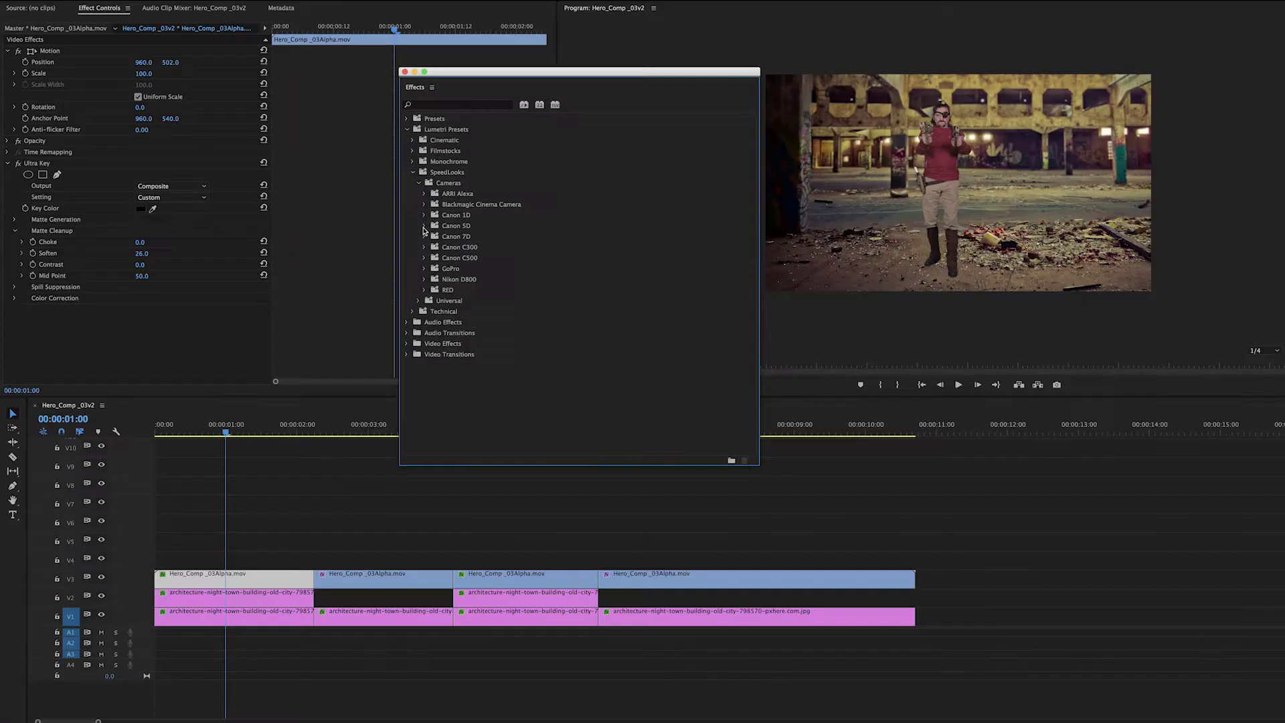
- Apply the SL Blue Day4Nite (Canon 5D) Lumetri preset to the actor clip
left_click(425, 225)
left_click_drag(754, 461, 835, 535)
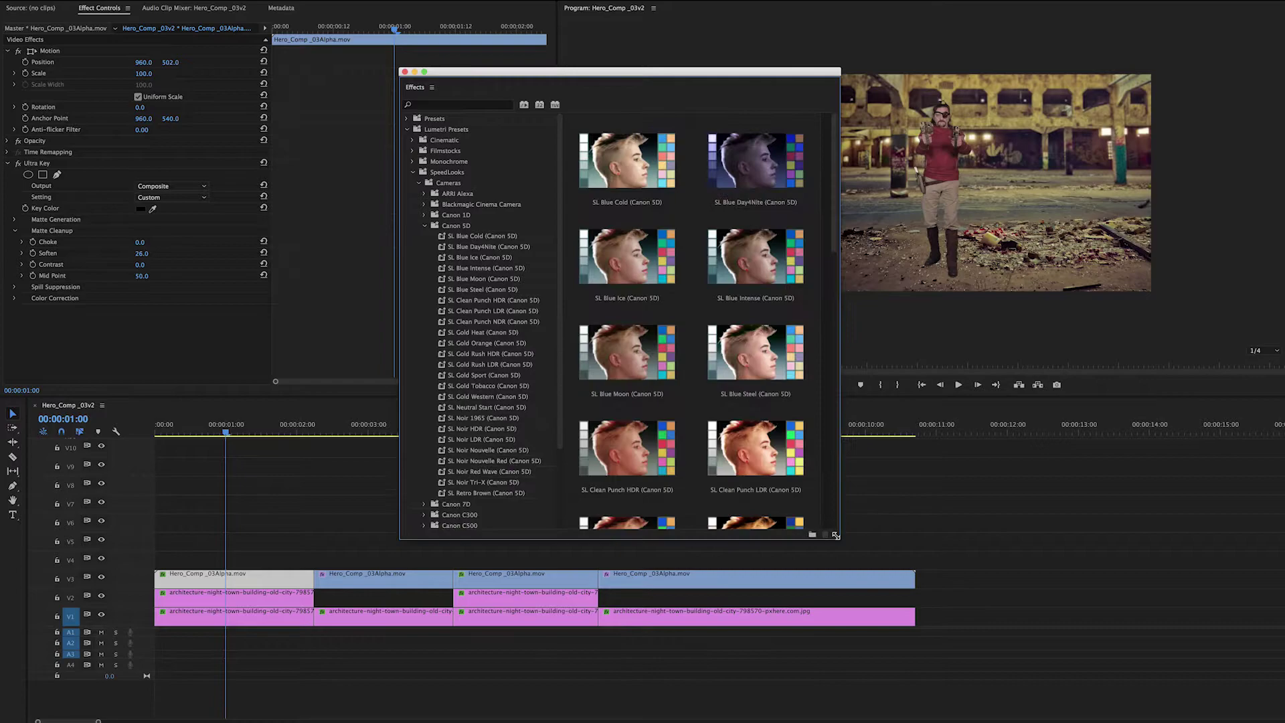
left_click(503, 249)
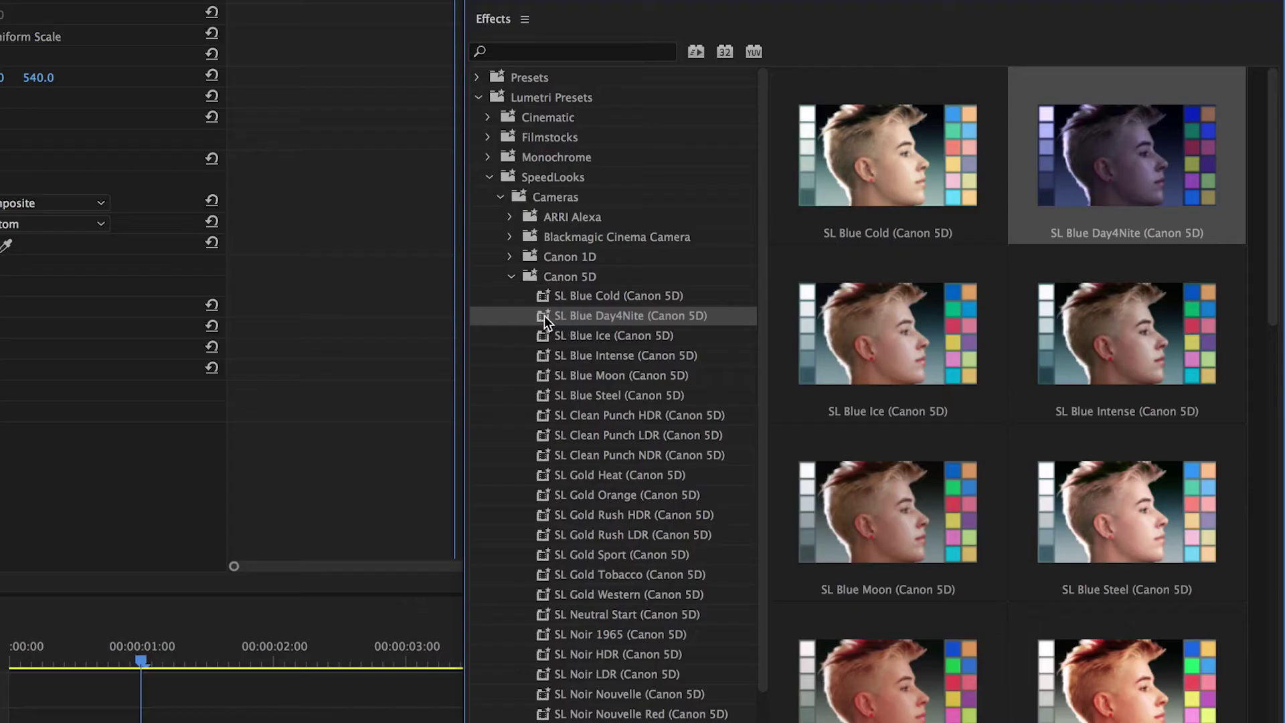
left_click_drag(544, 315, 97, 512)
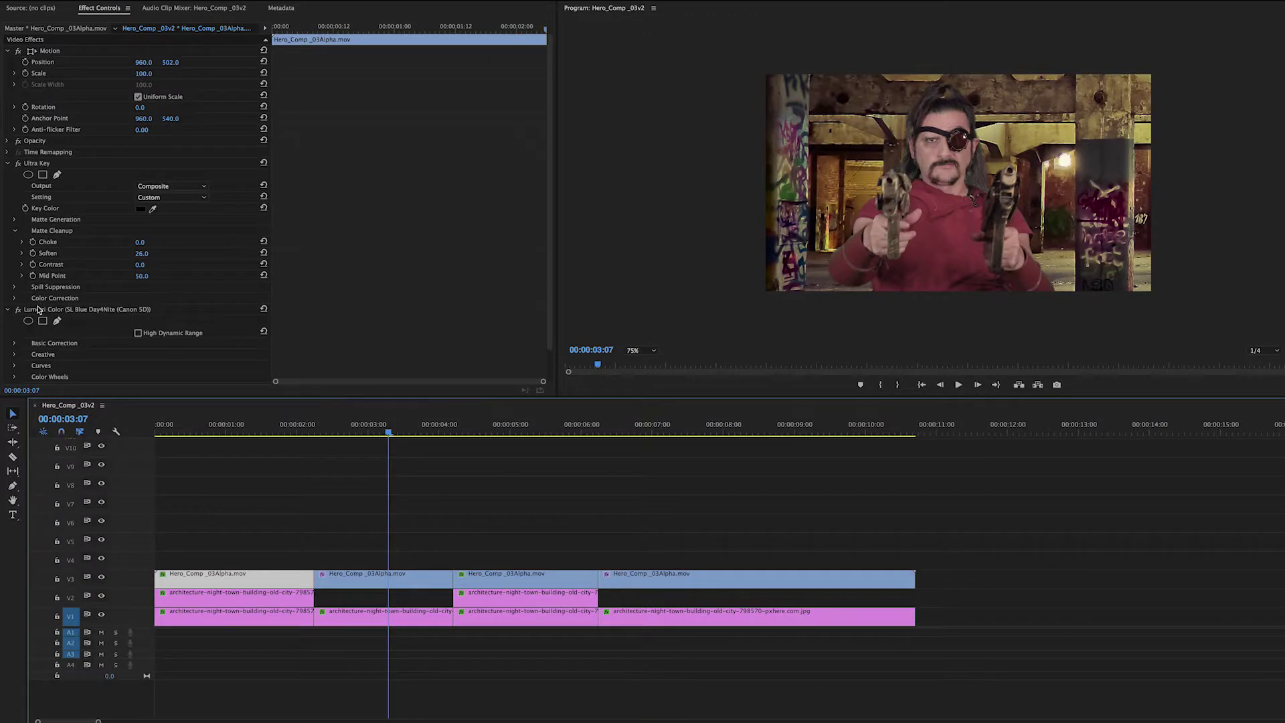
- Copy the Day4Nite Lumetri effect and paste it onto the first warehouse background clip
left_click(39, 310)
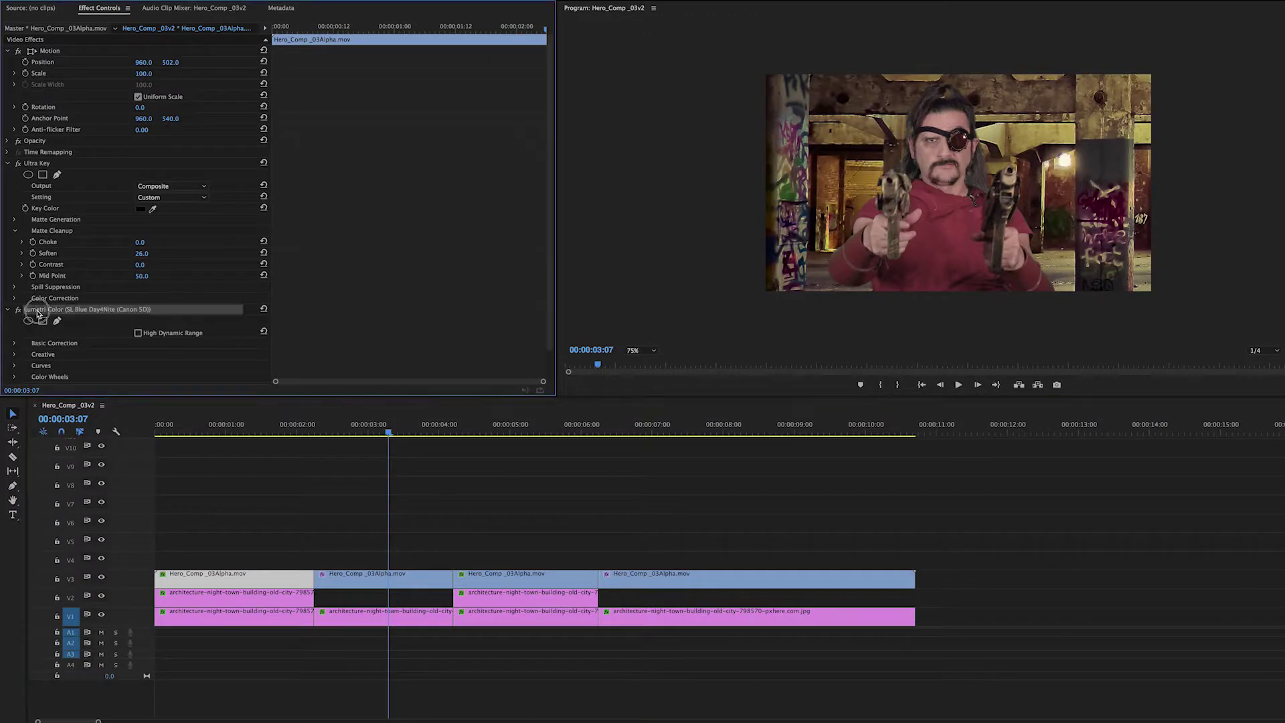
left_click(373, 582)
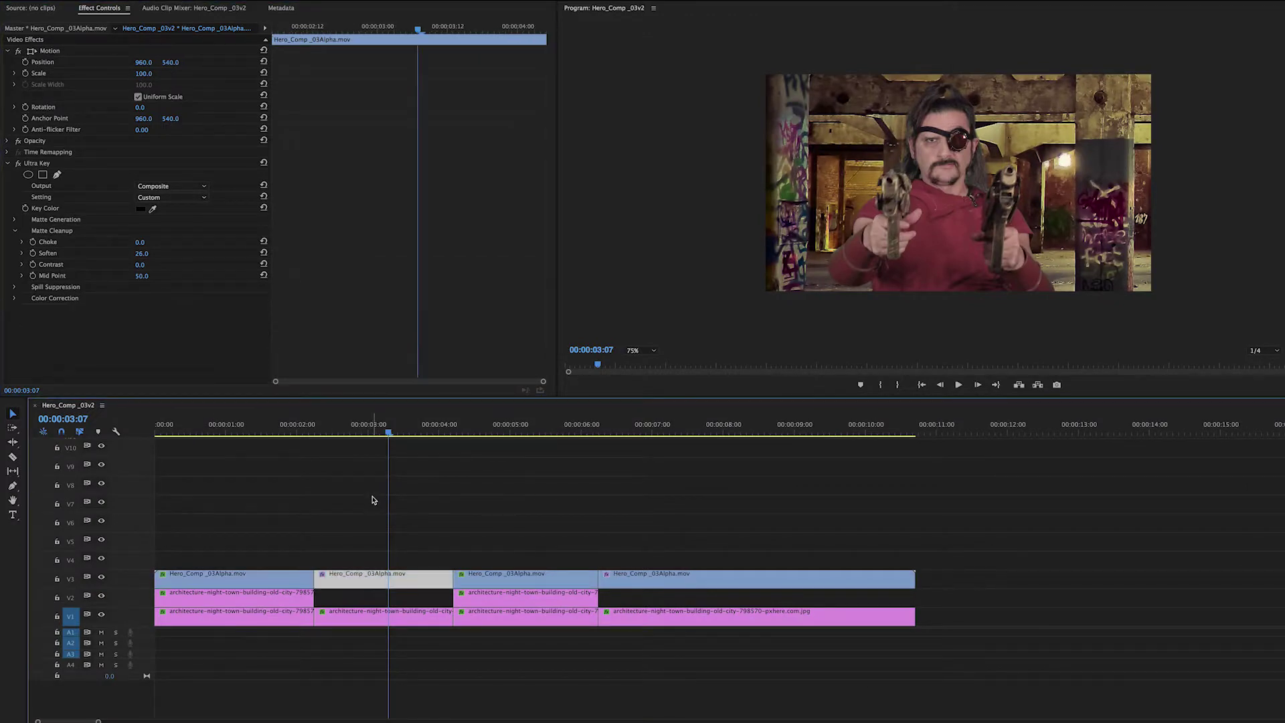
left_click_drag(536, 433, 214, 434)
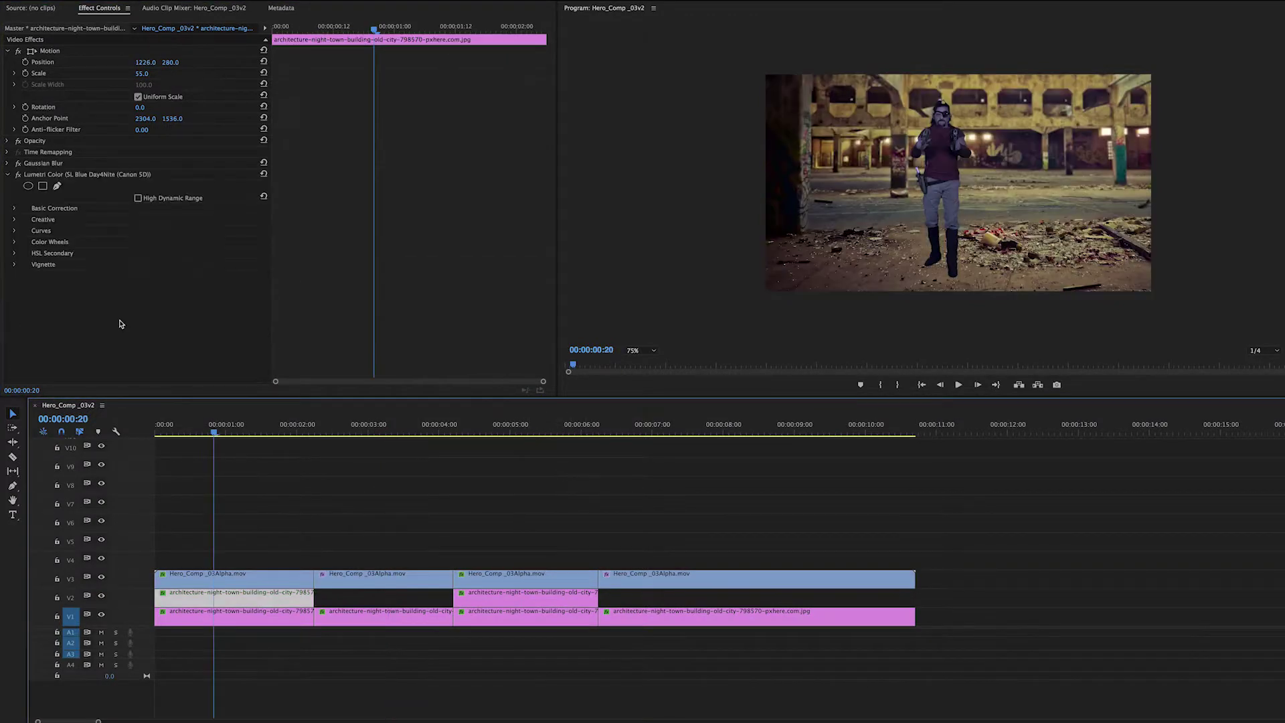
left_click(243, 620)
key("ctrl+v")
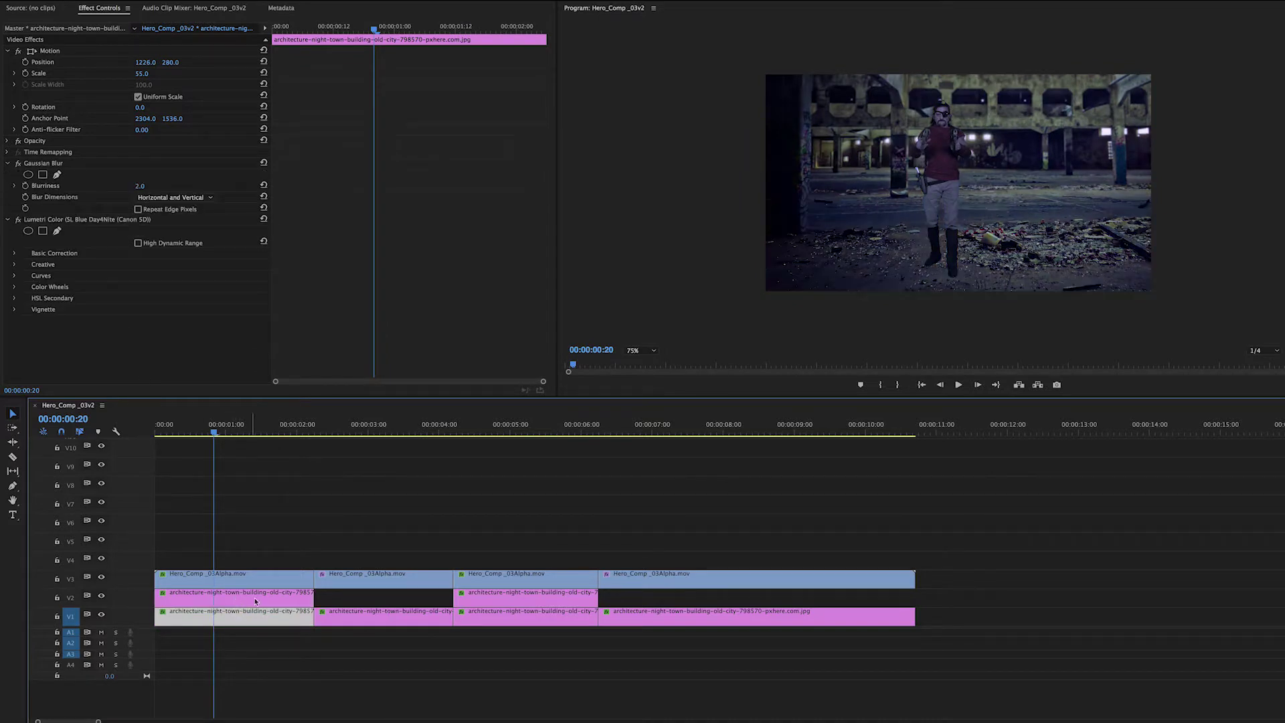
- Paste the night look onto the second background, a later shot and the close-up
left_click(392, 433)
left_click(422, 613)
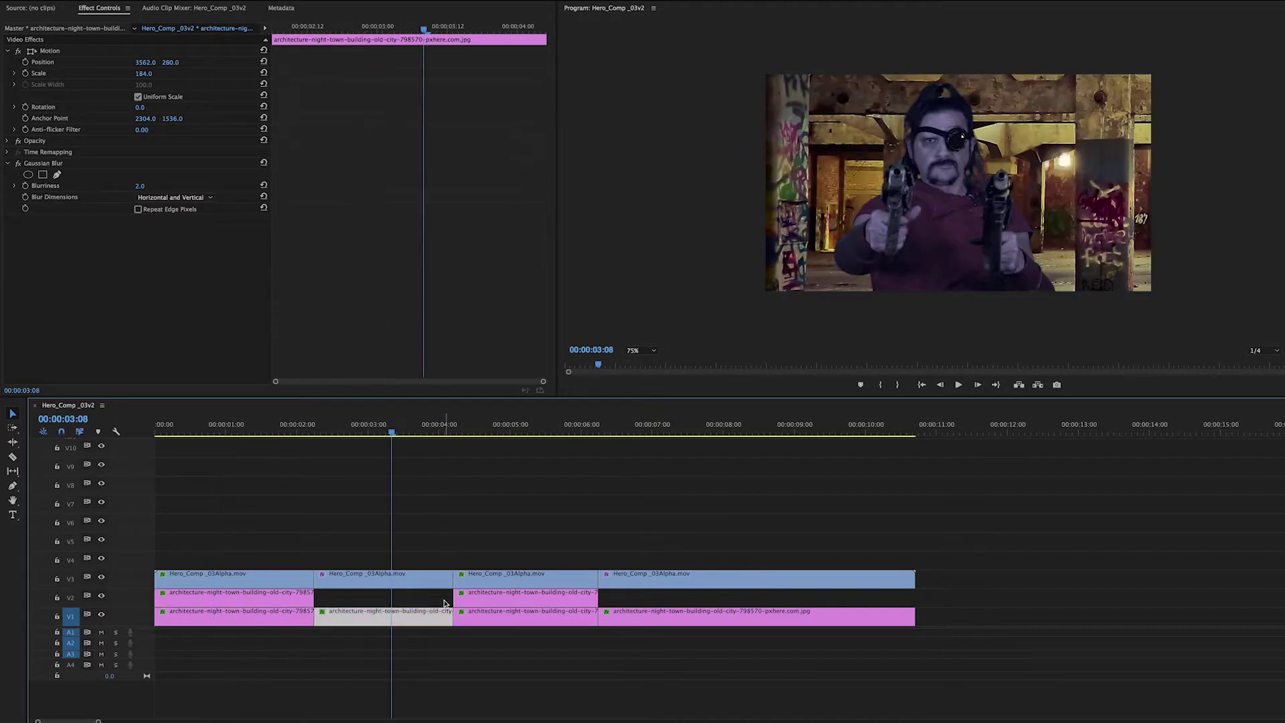
key("ctrl+v")
left_click(544, 435)
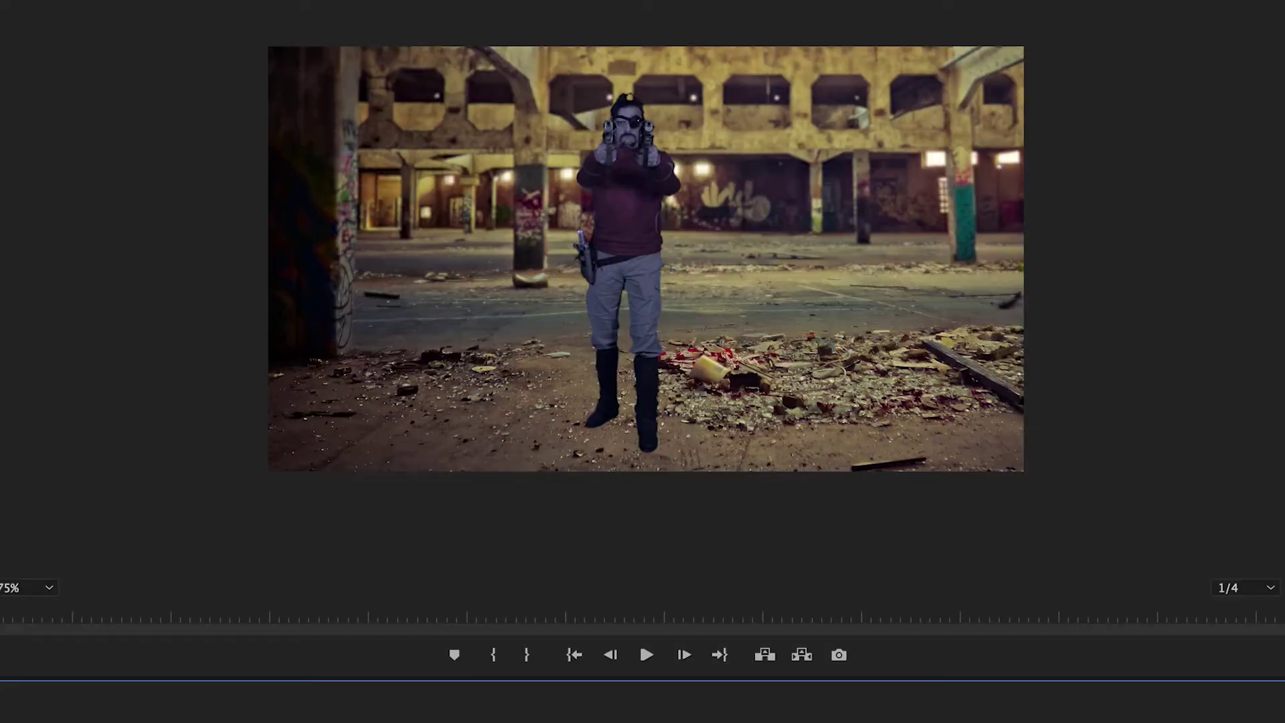
key("ctrl+v")
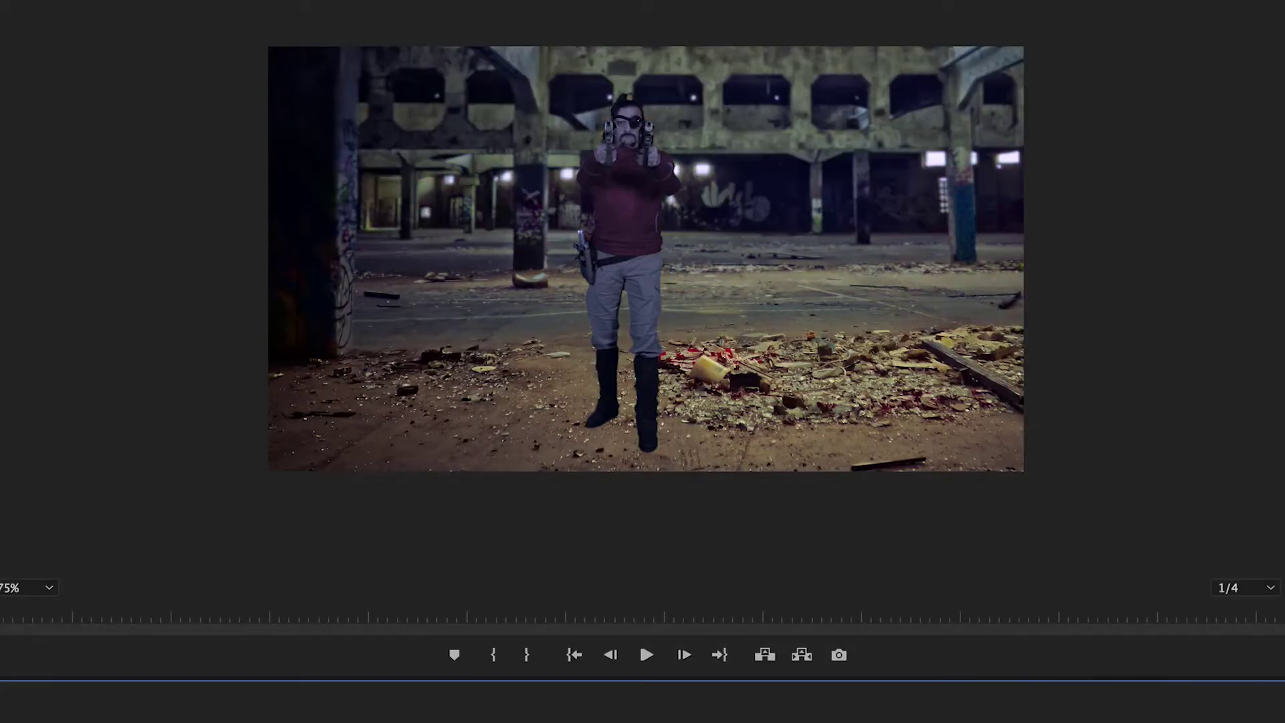
key("Down")
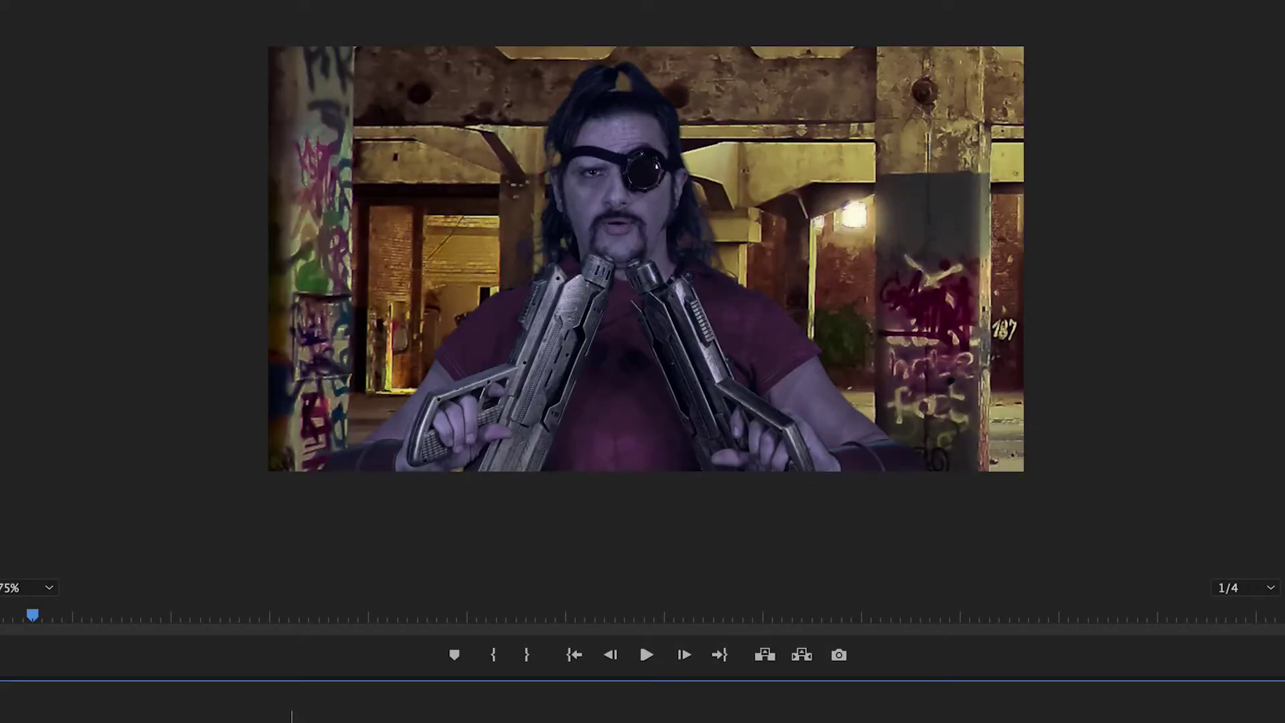
key("ctrl+v")
- Step between shots and play back to compare the graded night look
key("Up")
key("Down")
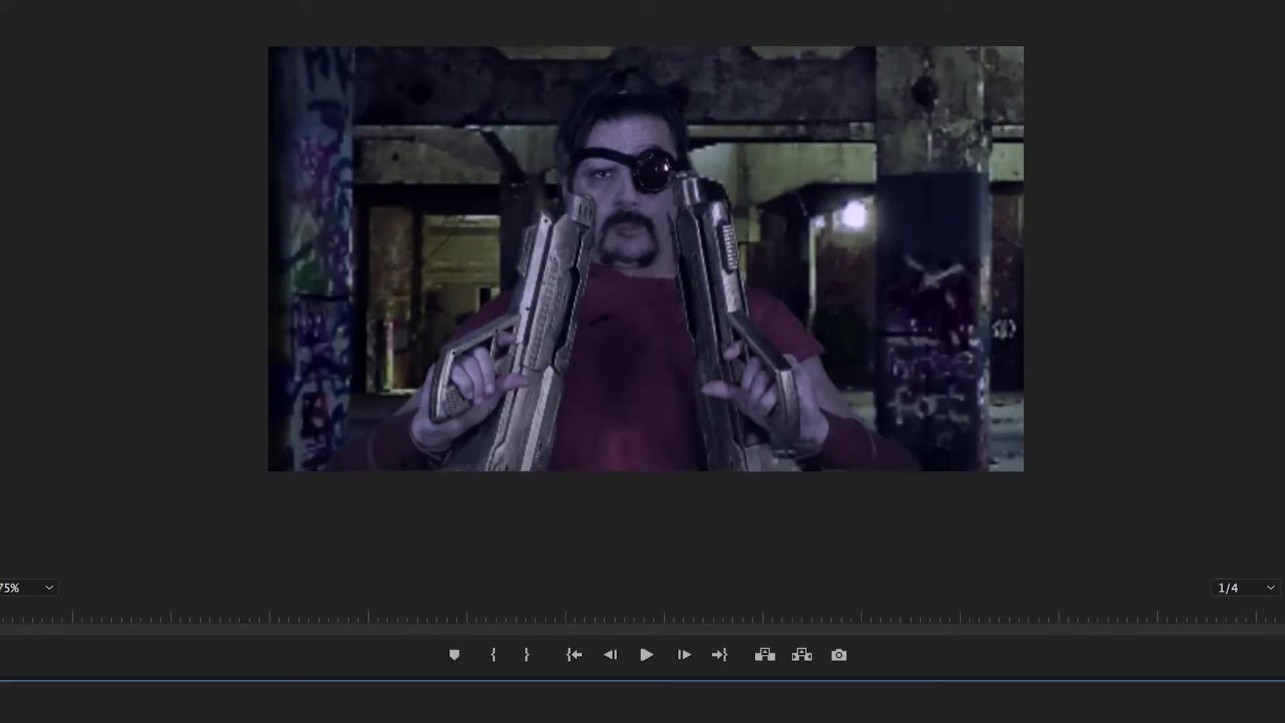
key("Up")
key("Down")
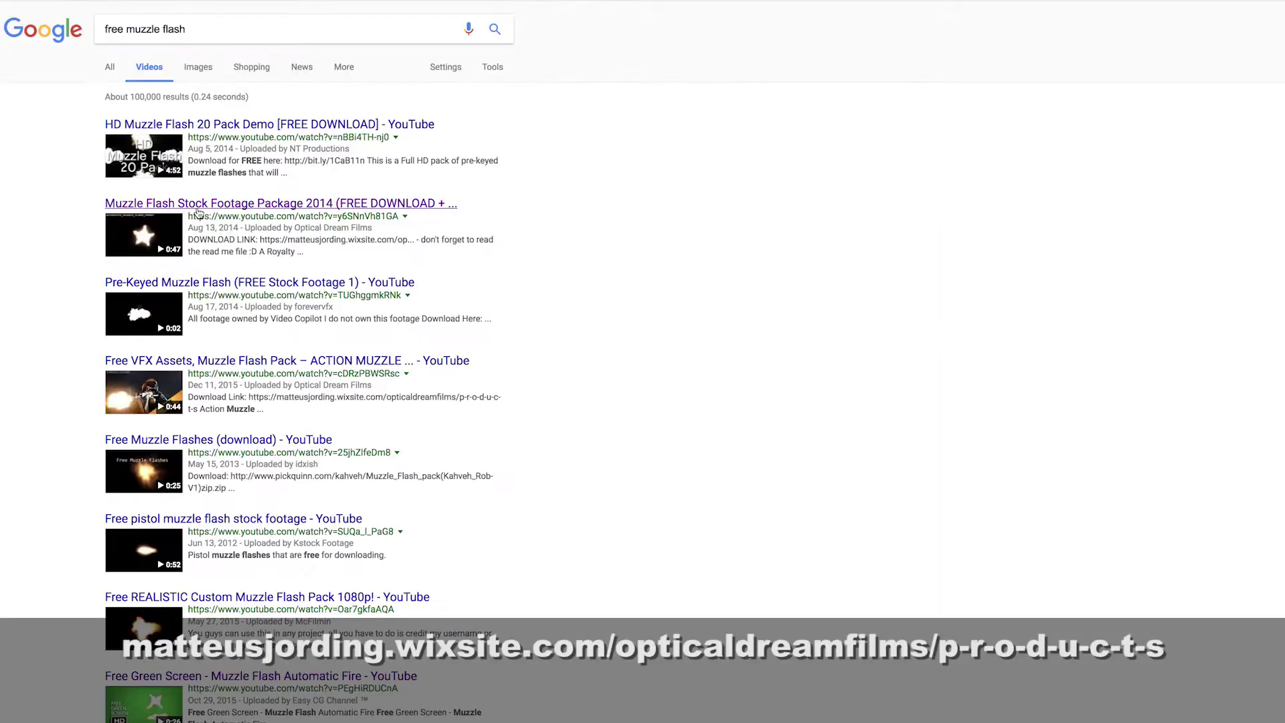
- Find the Smoke 11 - 90s - 4k res footage on Vimeo and show its download options
left_click(231, 211)
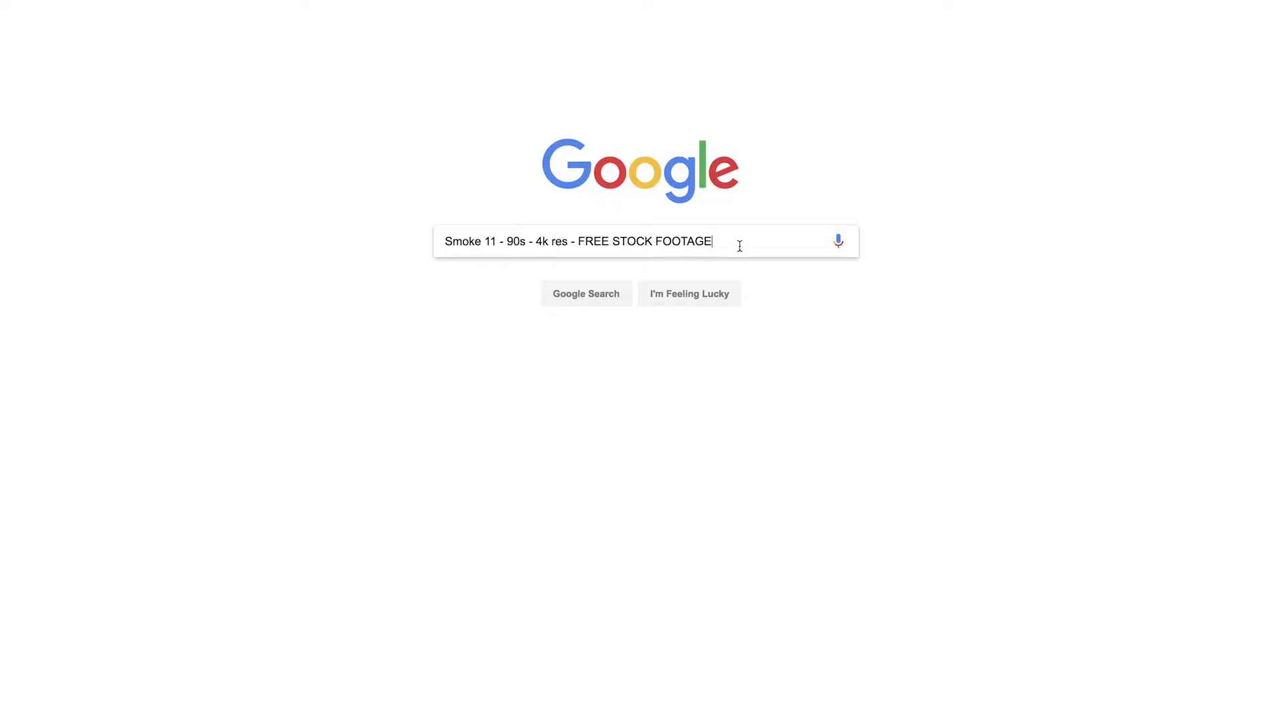
key("Return")
left_click(359, 442)
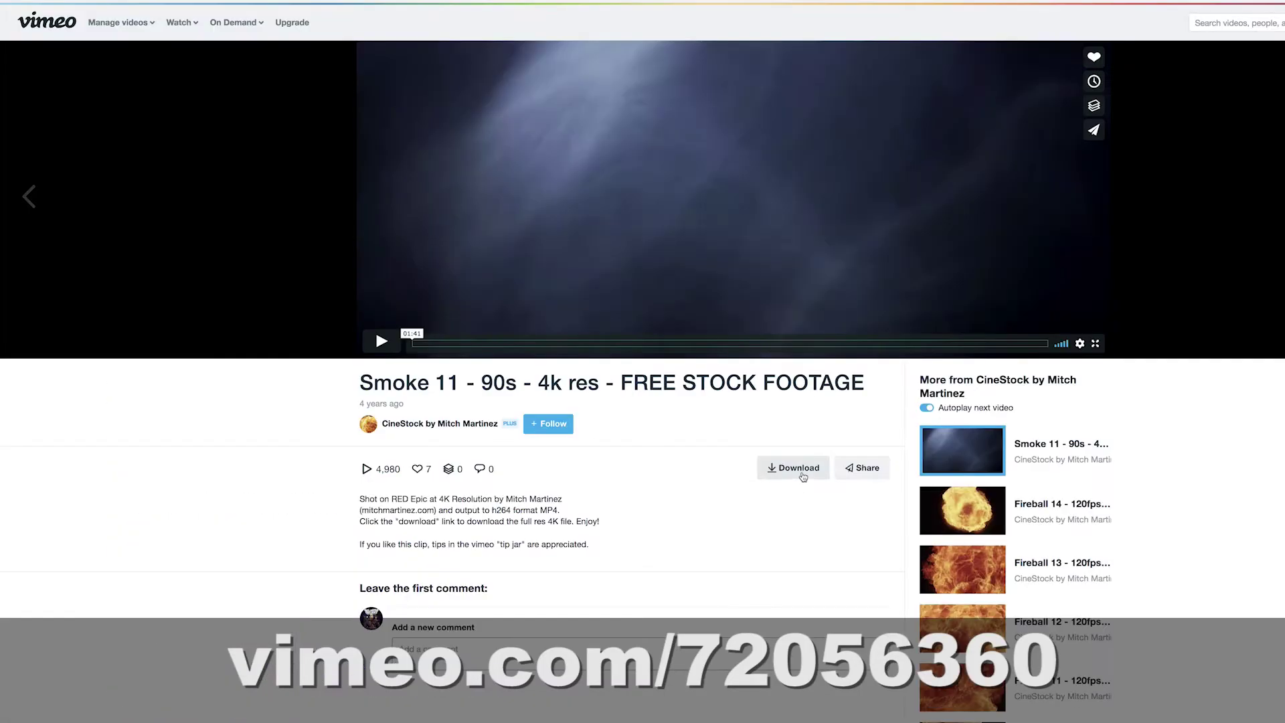
left_click(800, 468)
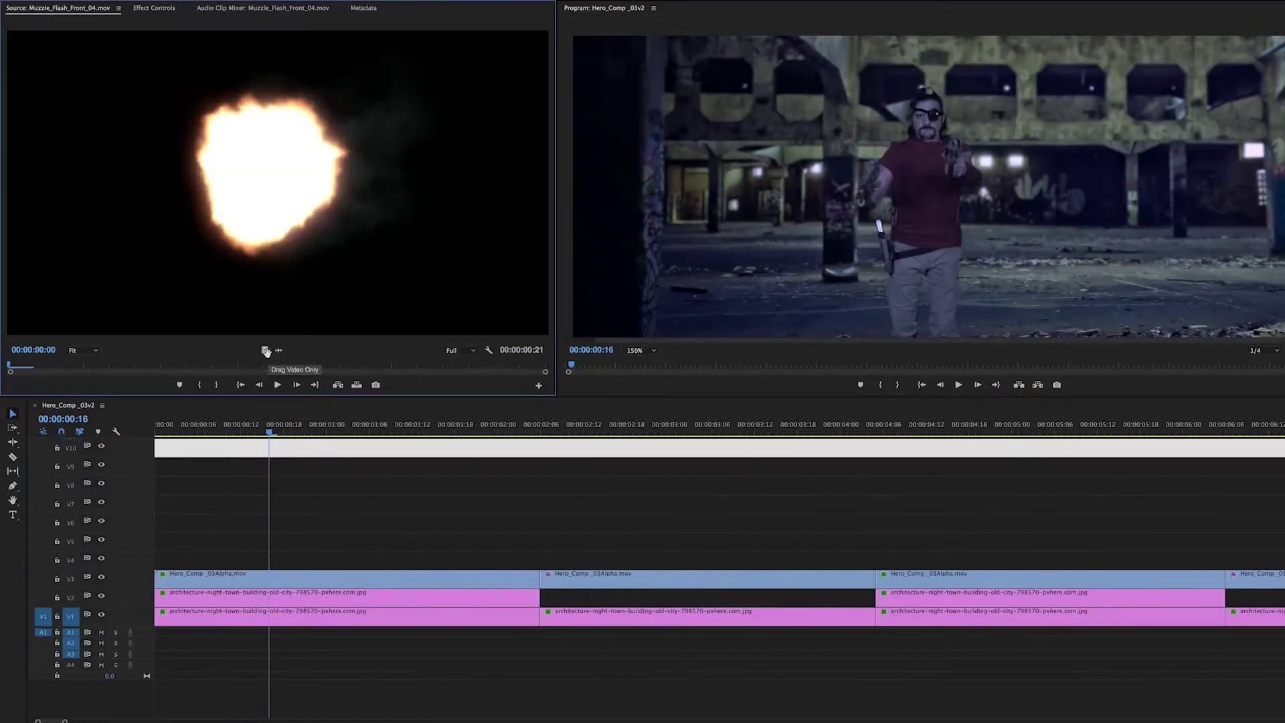
- Set the muzzle flash to Screen, scale it down, raise it to the gun and dim it to about half opacity
left_click(154, 8)
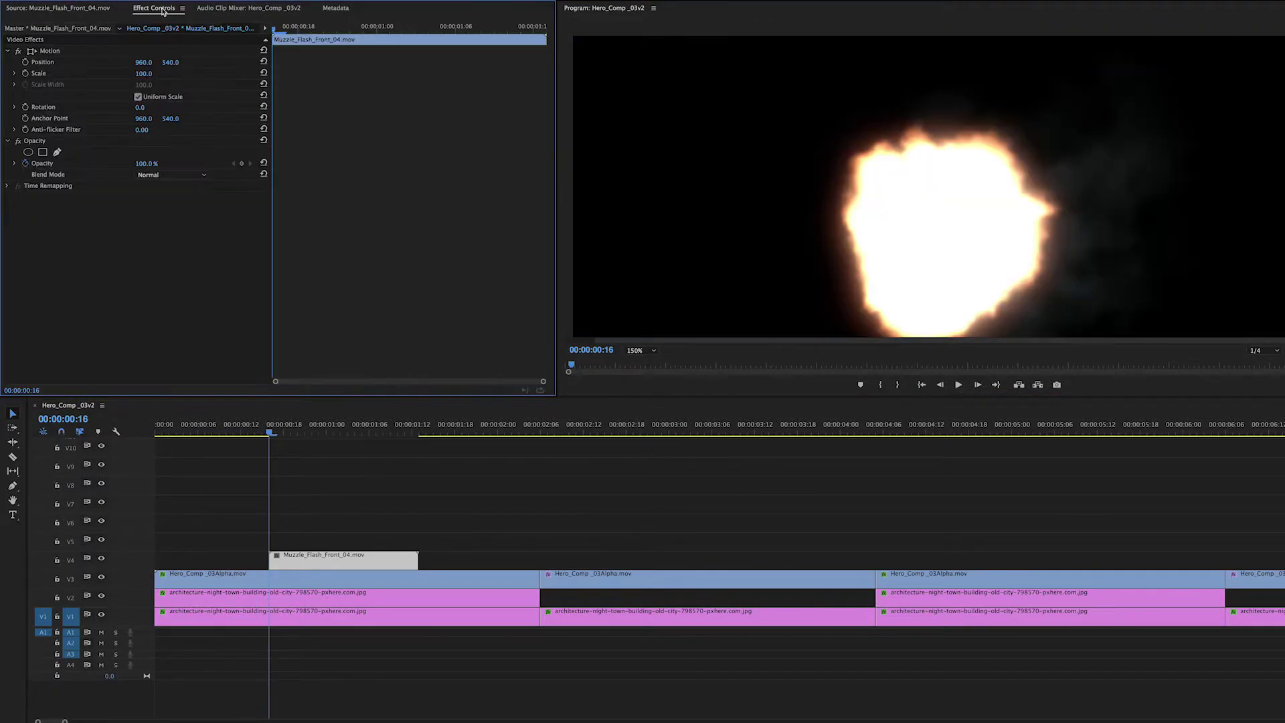
left_click(198, 177)
left_click(189, 286)
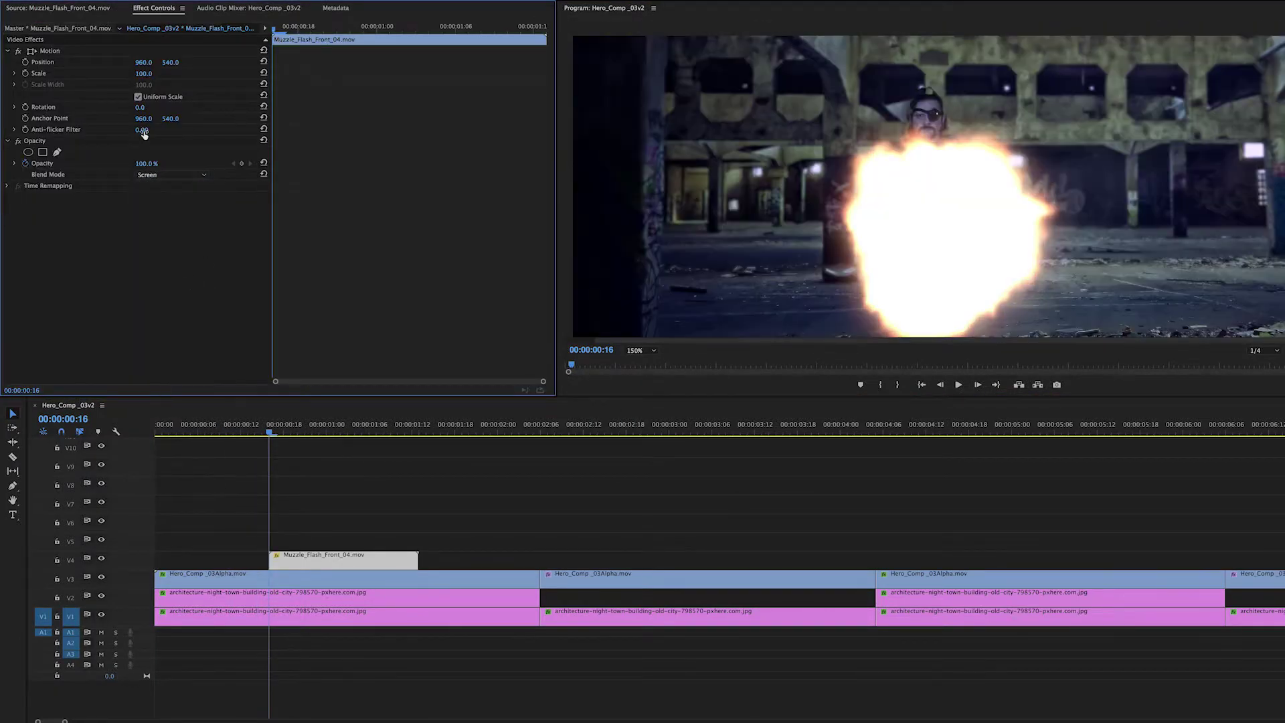
left_click_drag(143, 73, 88, 73)
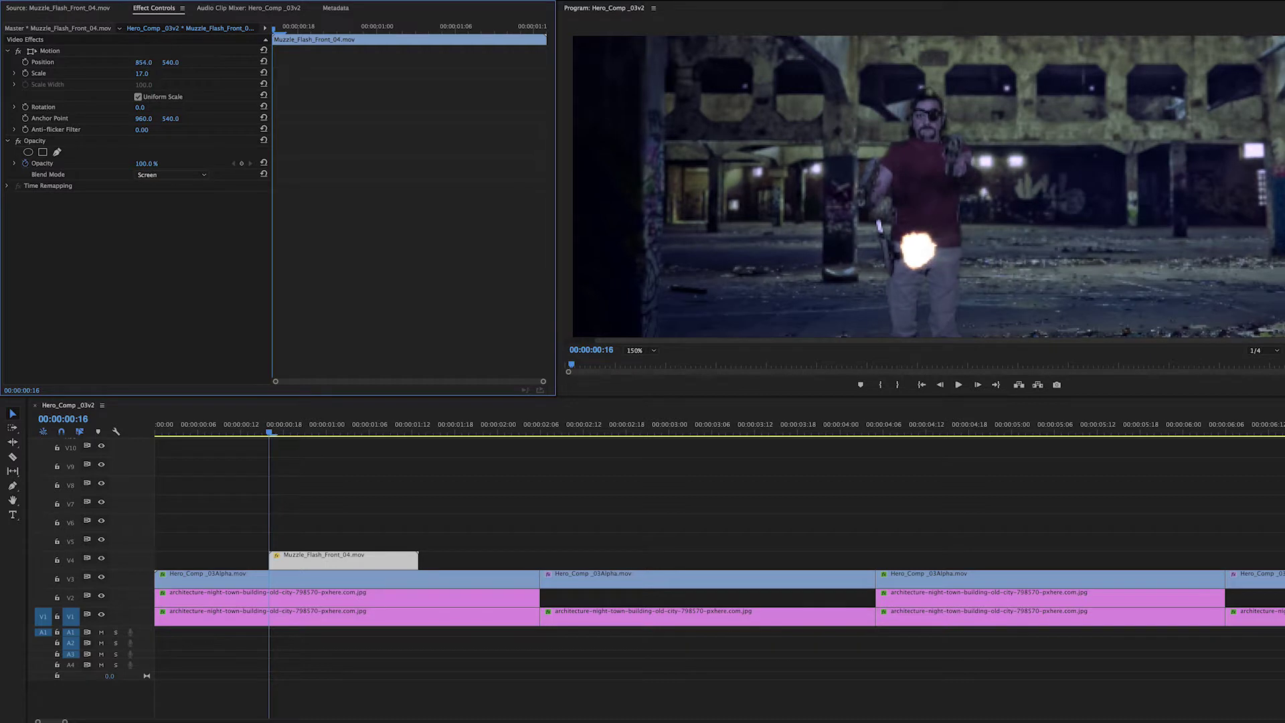
left_click_drag(170, 61, 151, 86)
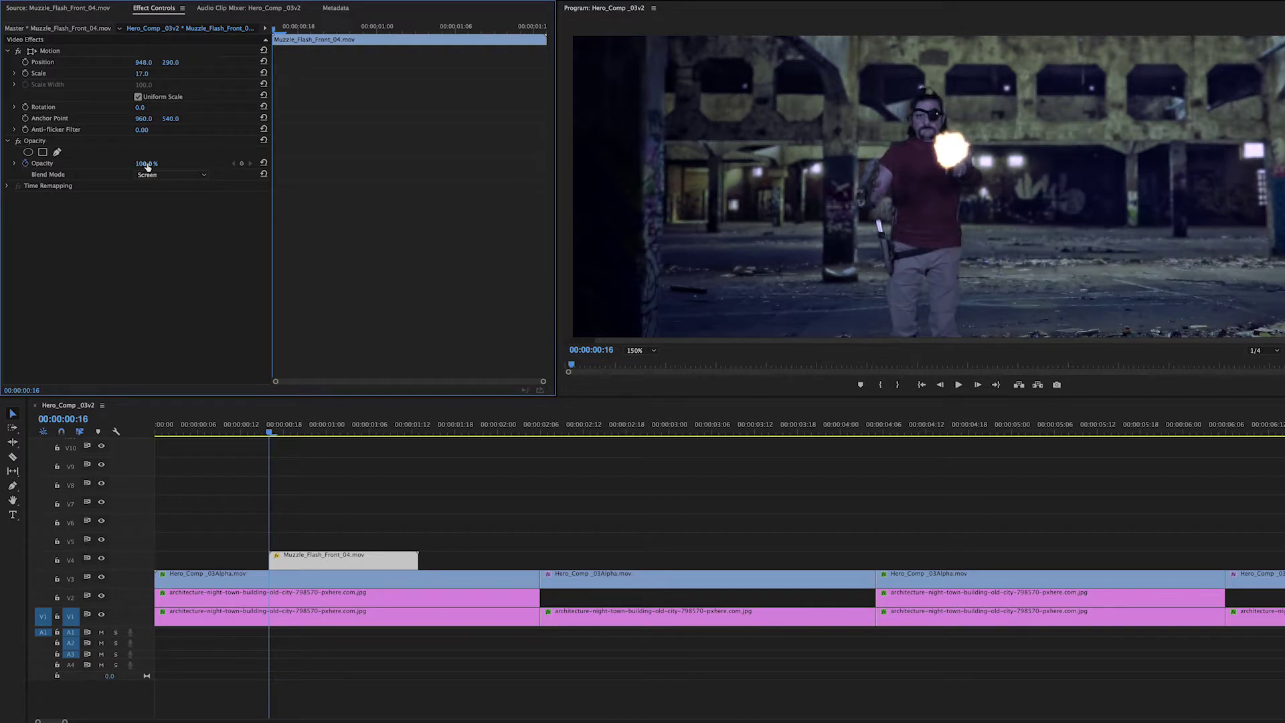
left_click_drag(147, 164, 115, 164)
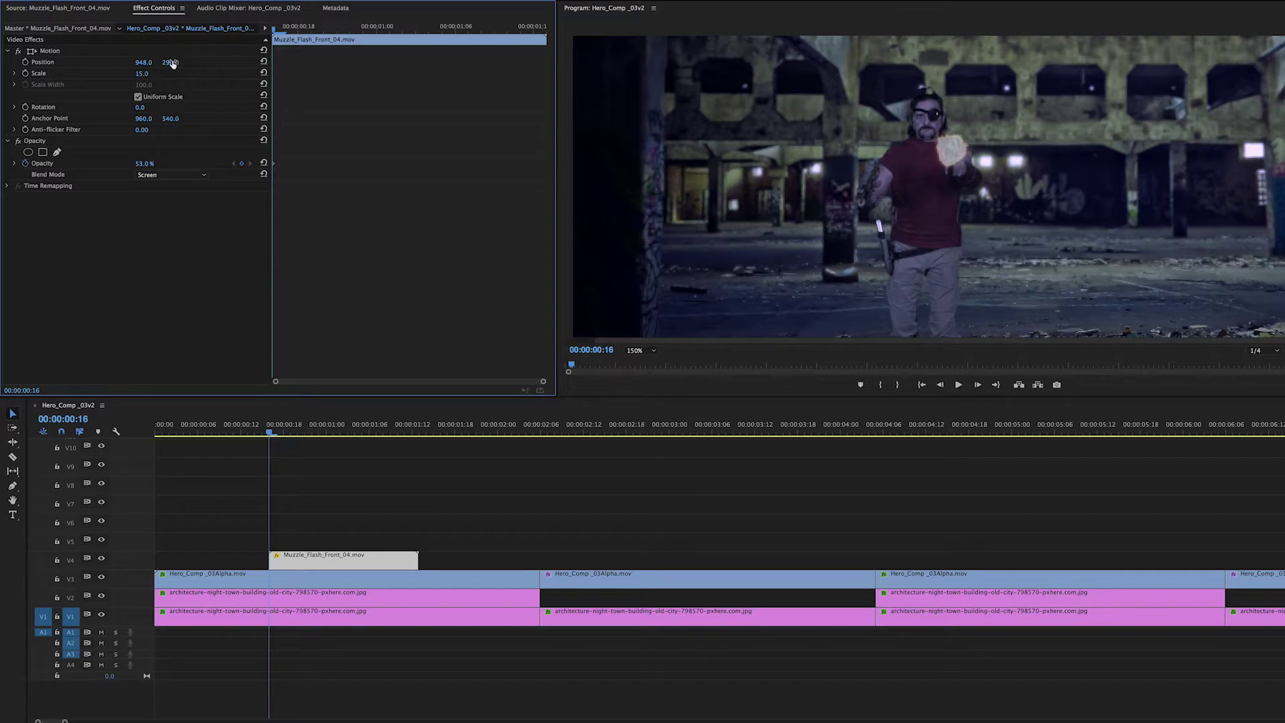
- Alt-drag staggered muzzle flash copies onto higher tracks, each a few frames later
left_click(468, 505)
left_click_drag(271, 433, 306, 434)
left_click(321, 560)
left_click_drag(321, 561, 358, 542)
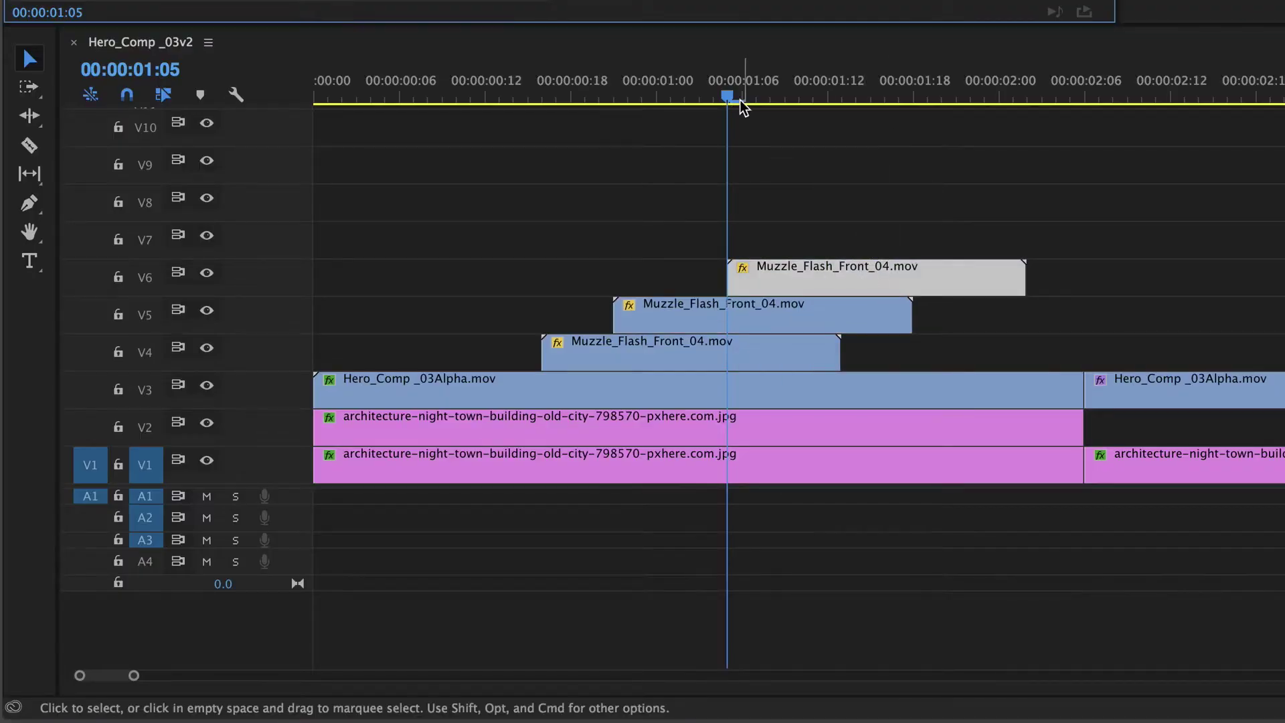
left_click_drag(365, 434, 410, 429)
left_click_drag(861, 278, 960, 241)
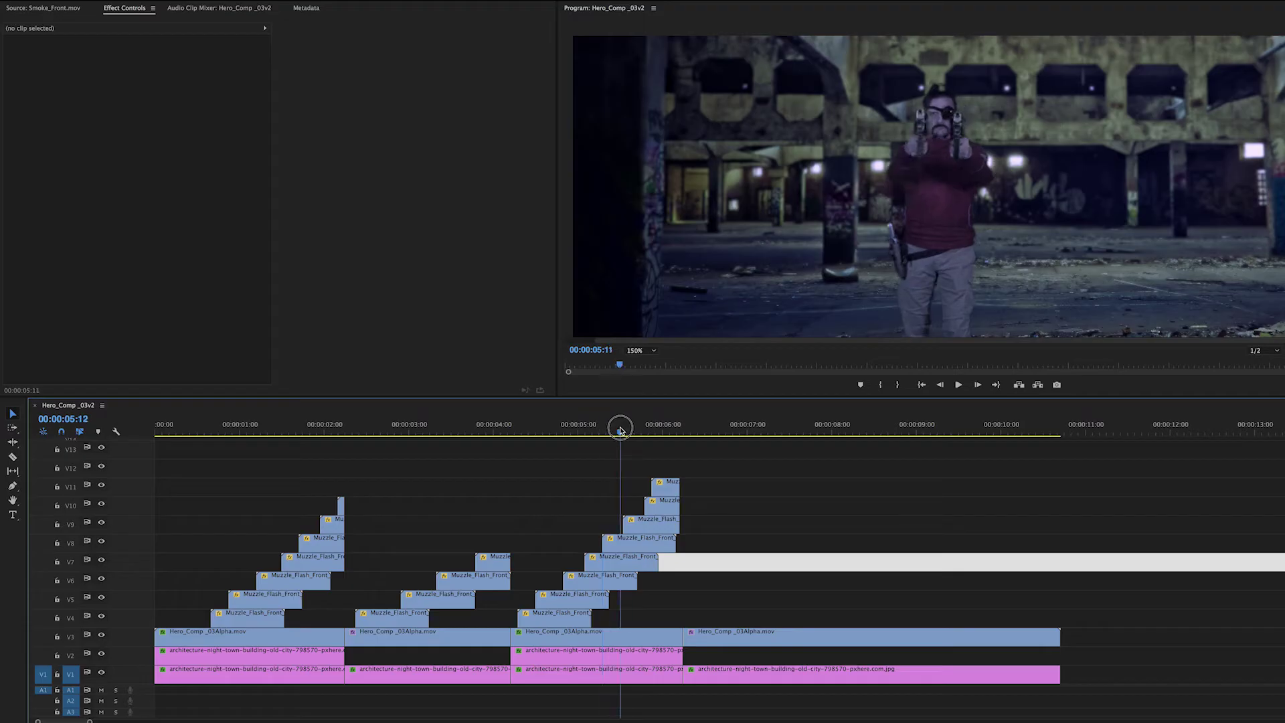
left_click_drag(621, 429, 730, 433)
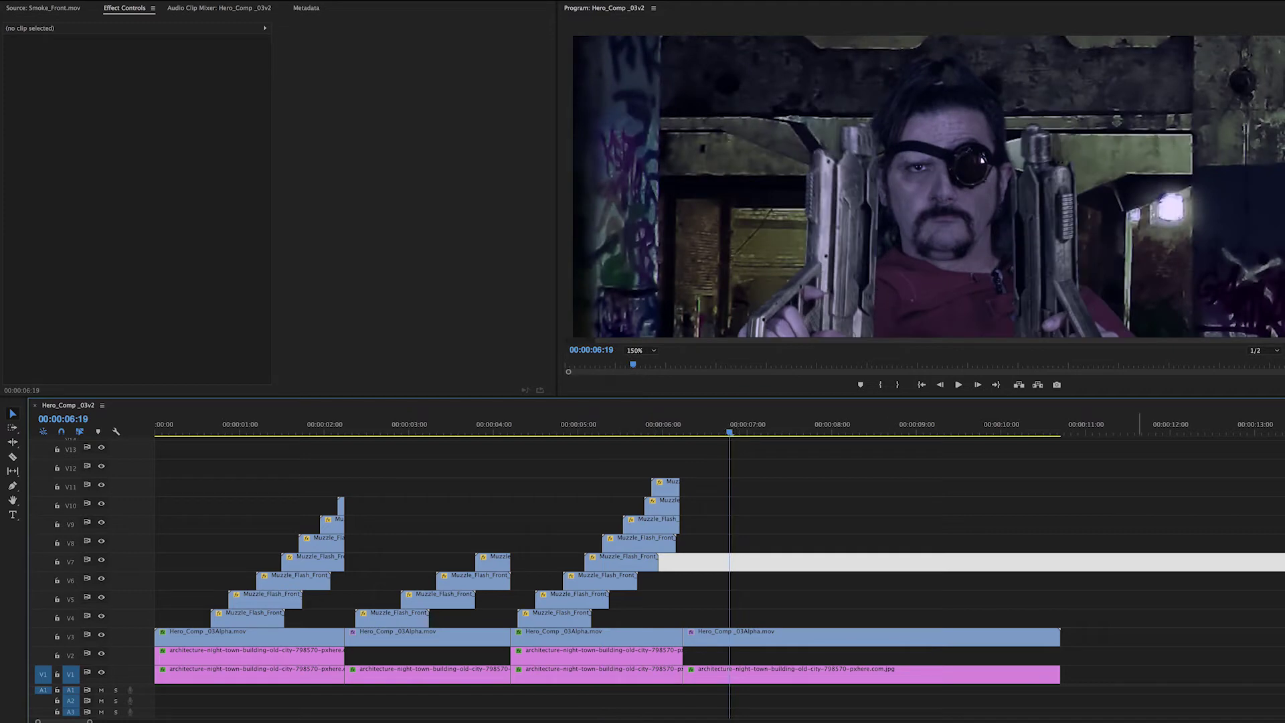
- Lay Smoke_Front.mov from its start onto V8 at the close-up shot
key("shift+2")
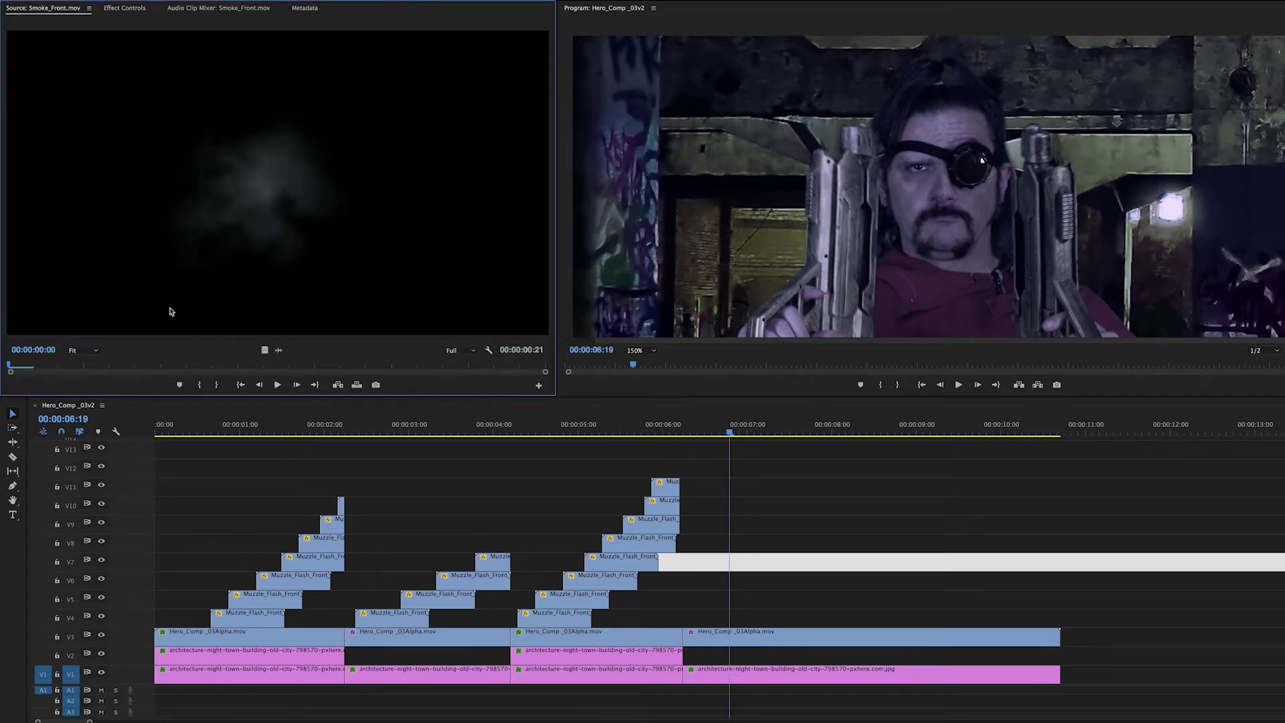
left_click_drag(169, 368, 32, 367)
left_click(684, 437)
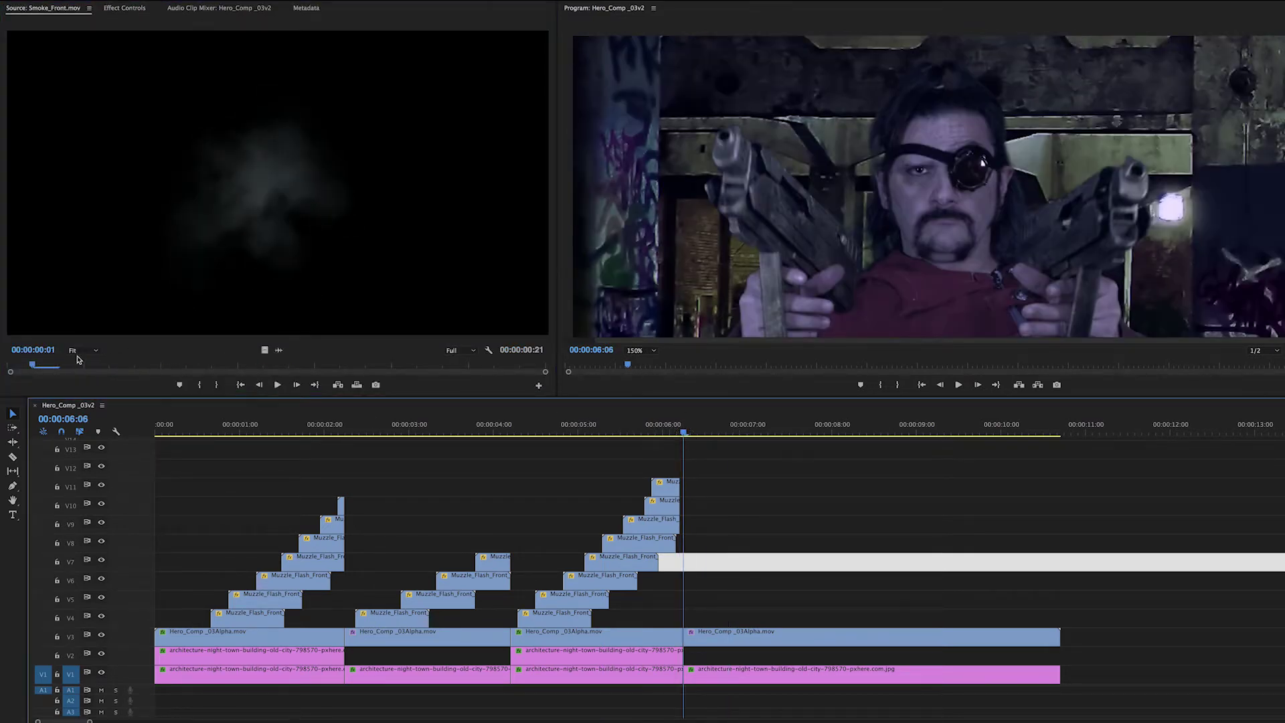
left_click_drag(265, 349, 689, 546)
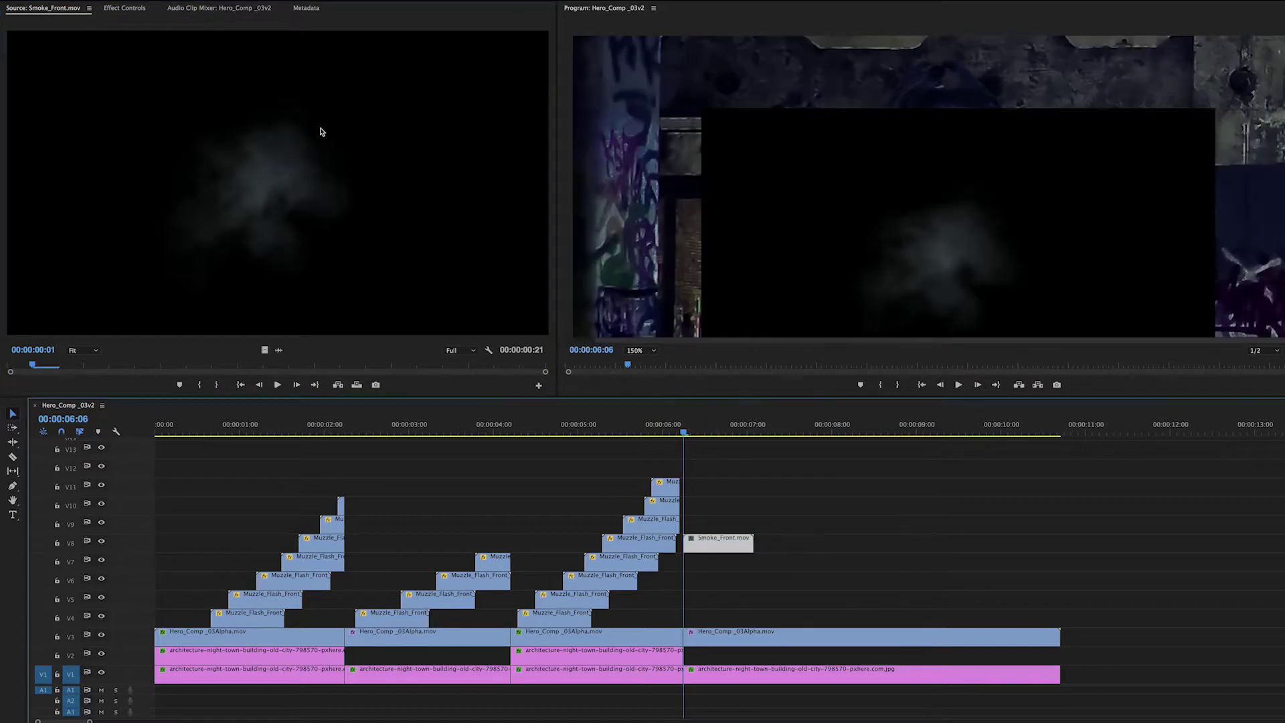
- Set the smoke's Blend Mode to Screen, move it to position 480, 251 and preview it
left_click(126, 8)
left_click(158, 175)
left_click(168, 286)
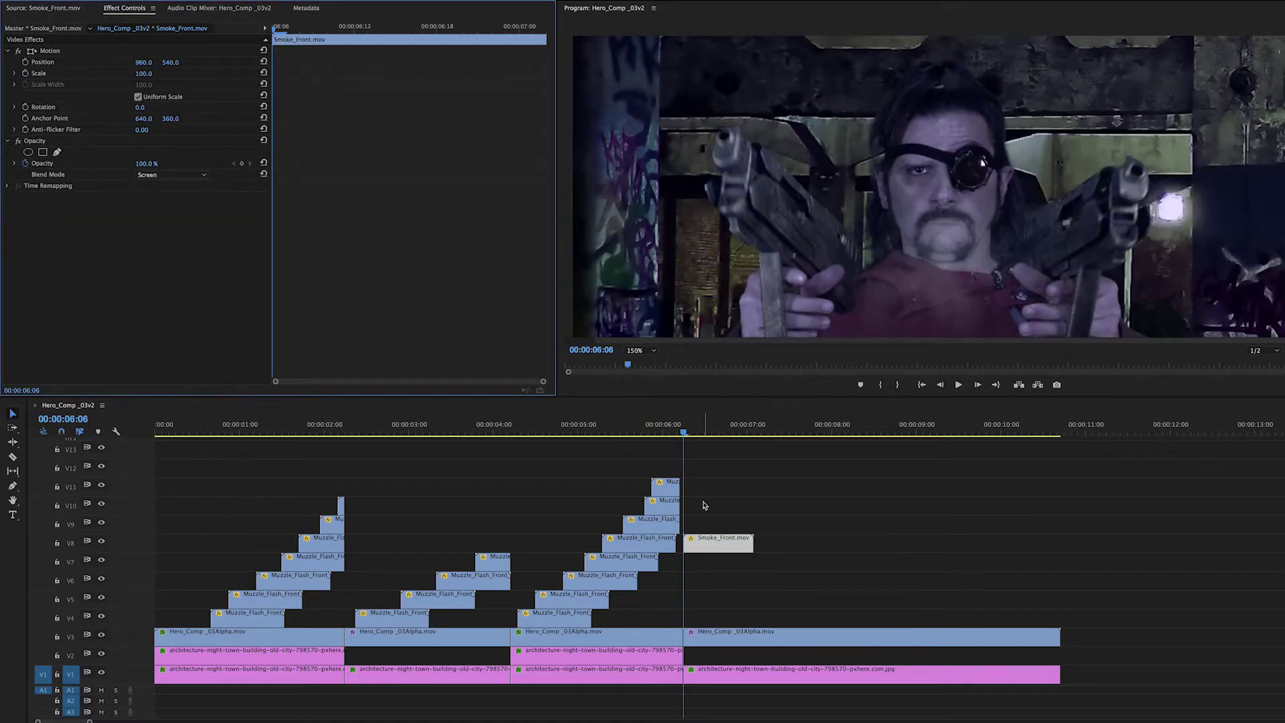
mouse_move(146, 62)
left_mouse_down()
mouse_move(100, 63)
mouse_move(131, 63)
left_mouse_up()
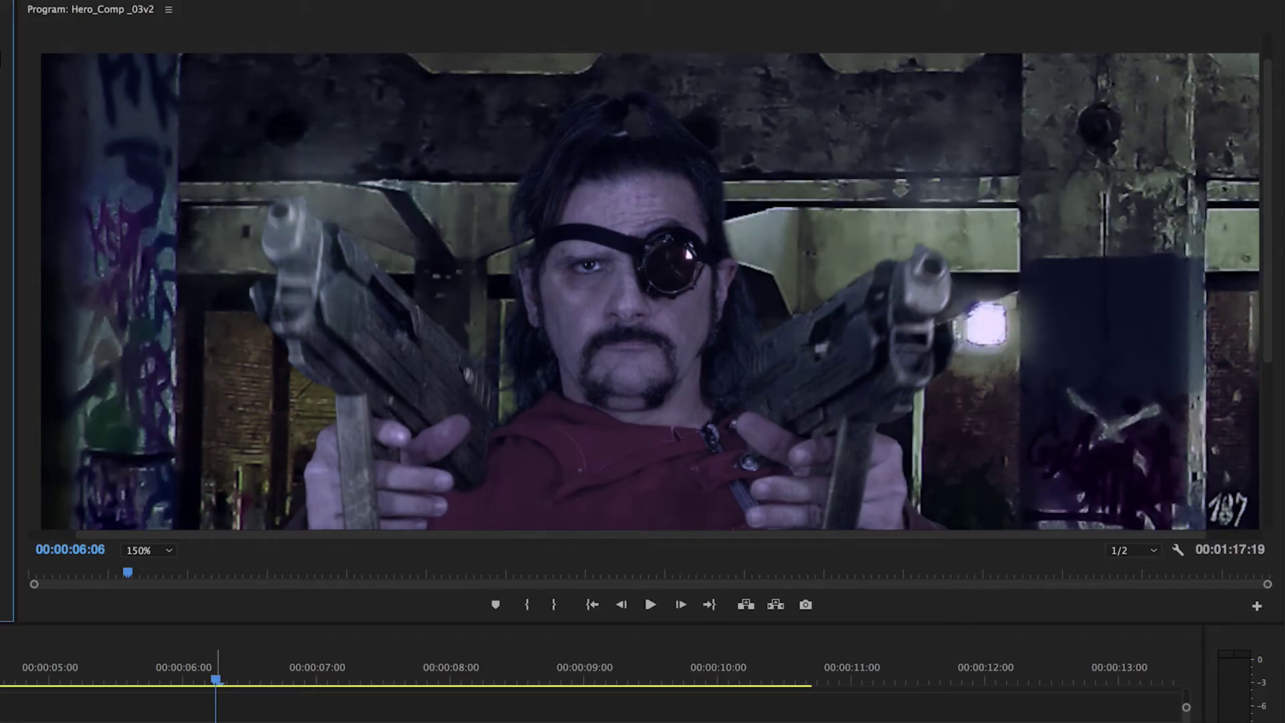
left_click(196, 674)
left_click_drag(196, 675, 220, 697)
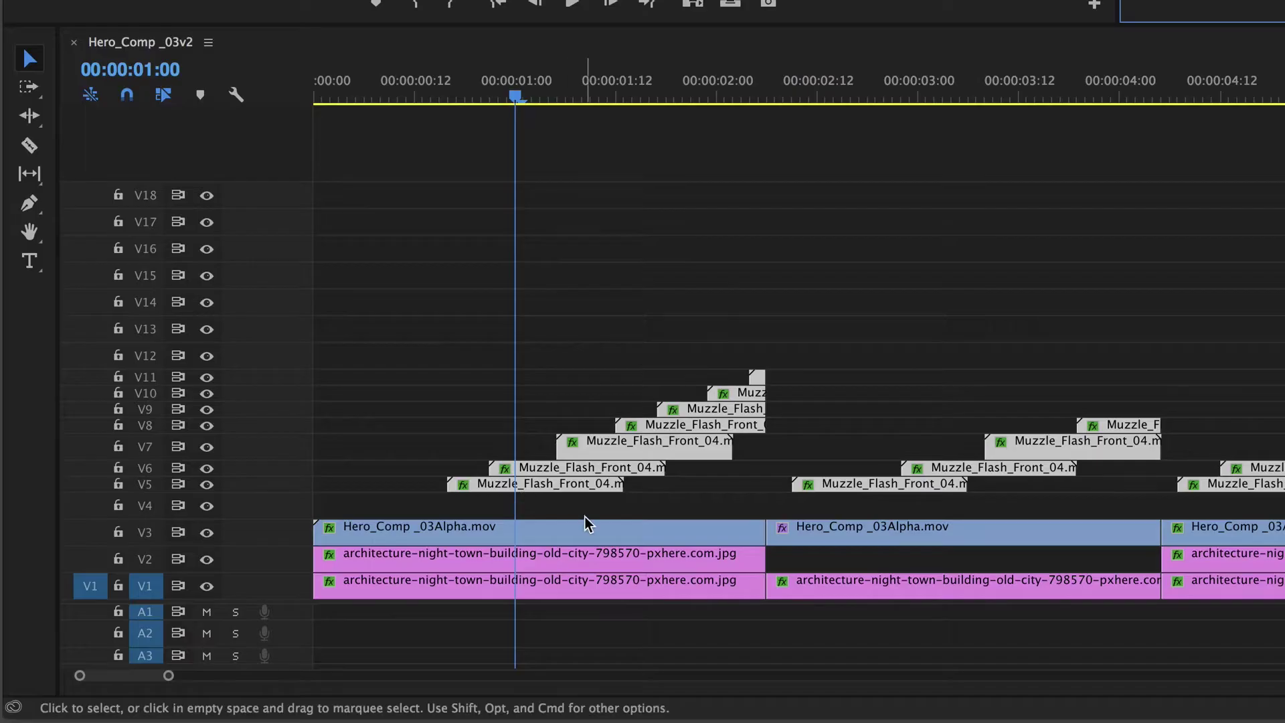
- Duplicate Hero_Comp_03Alpha.mov onto V4, set Levels Black Input to 255 and choose Basic 3D
left_click_drag(589, 531, 589, 505)
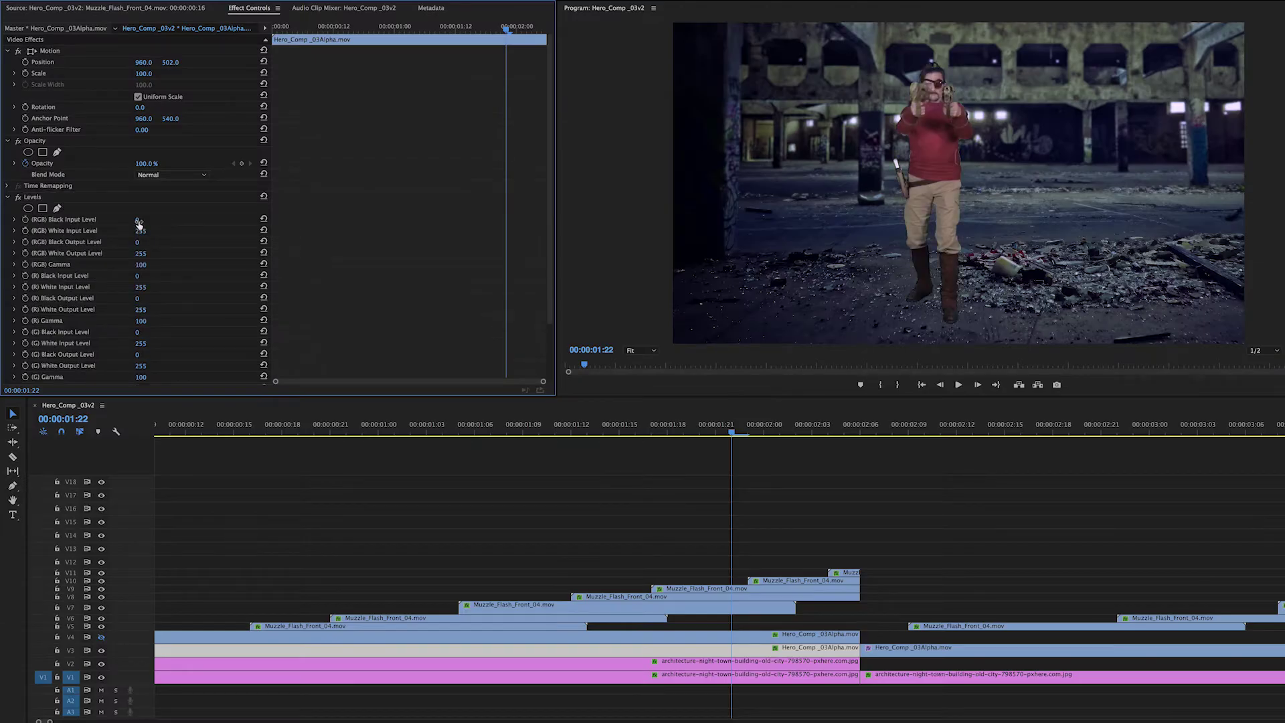
left_click_drag(139, 225, 221, 224)
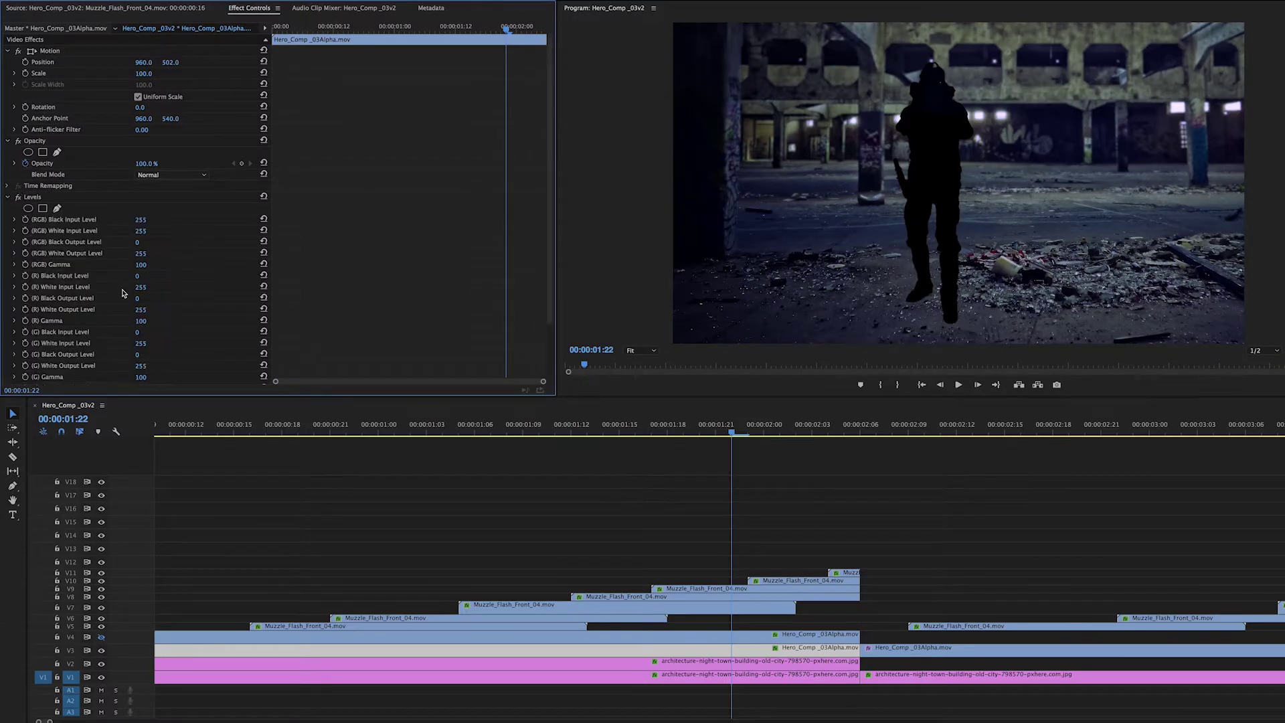
scroll(148, 360, "down", 3)
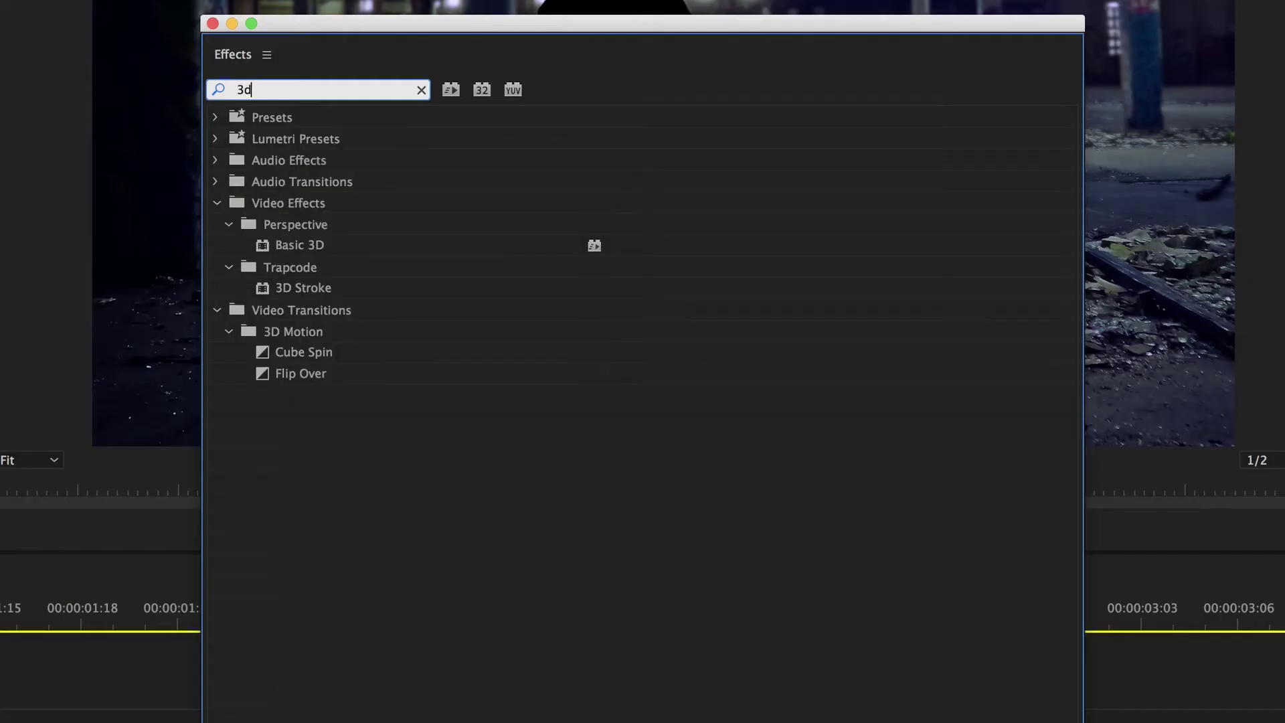
left_click(296, 252)
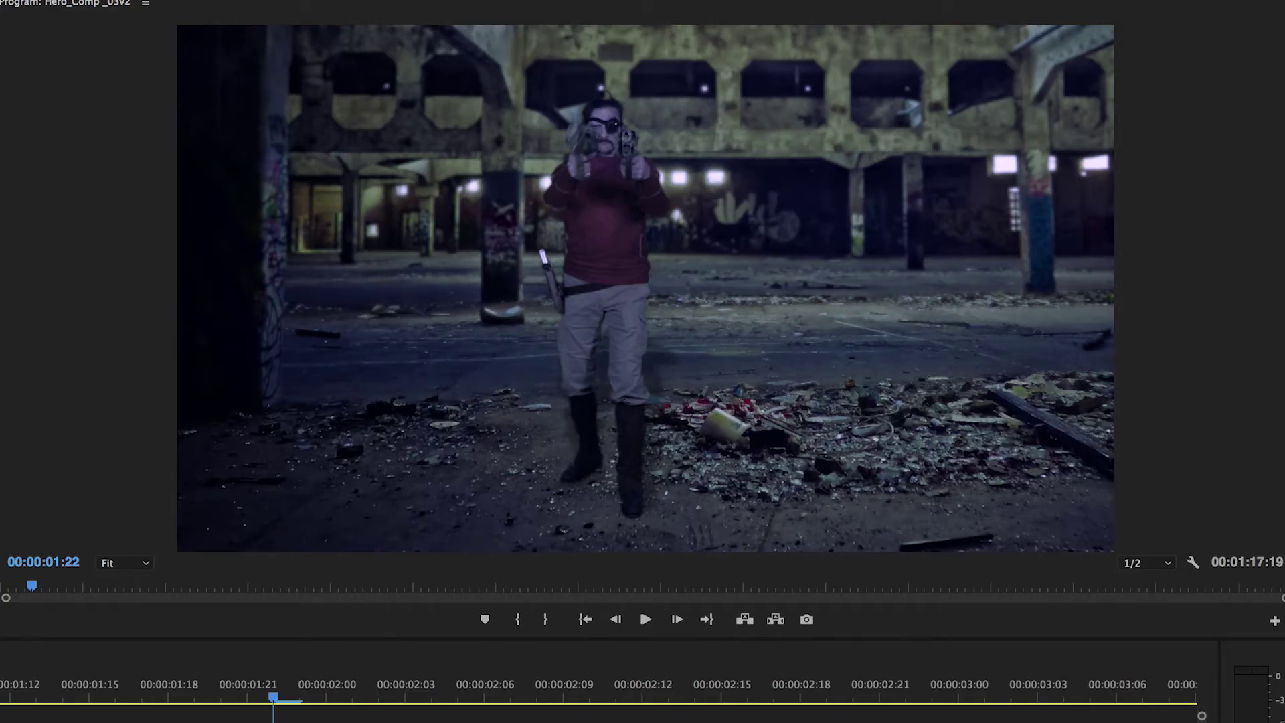
key("Up")
key("space")
- Place Smoke 18 on V13 at the start and cut it at 00:00:02:06, deleting the rest
mouse_move(715, 430)
left_mouse_down()
mouse_move(284, 434)
mouse_move(737, 436)
left_mouse_up()
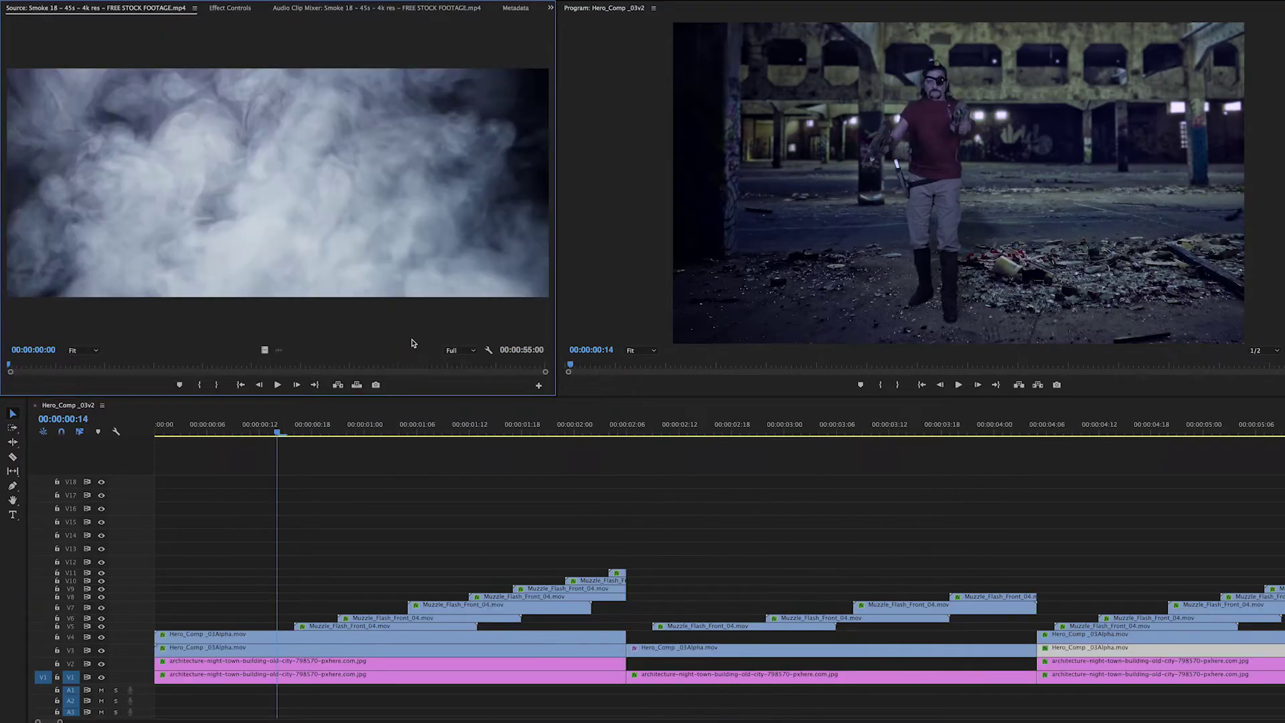
left_click_drag(266, 350, 178, 546)
key("Down")
left_click(649, 551)
key("super+k")
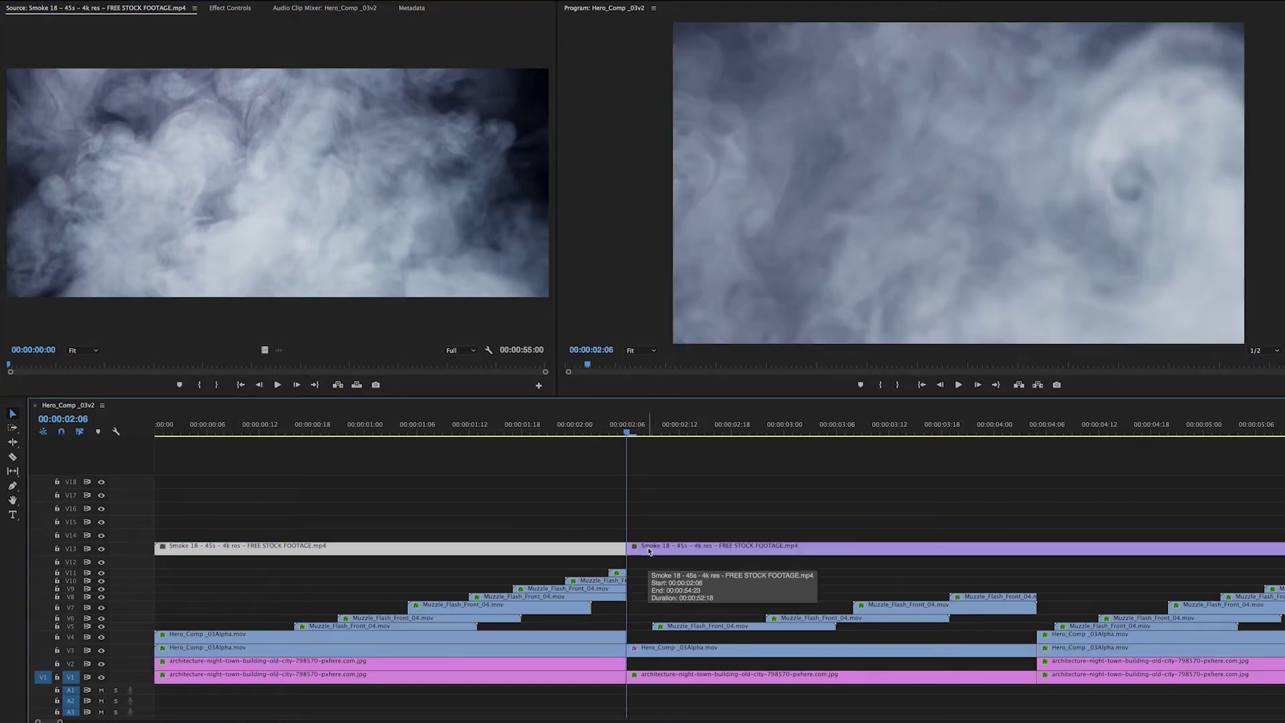
left_click(648, 550)
key("Delete")
left_click(443, 432)
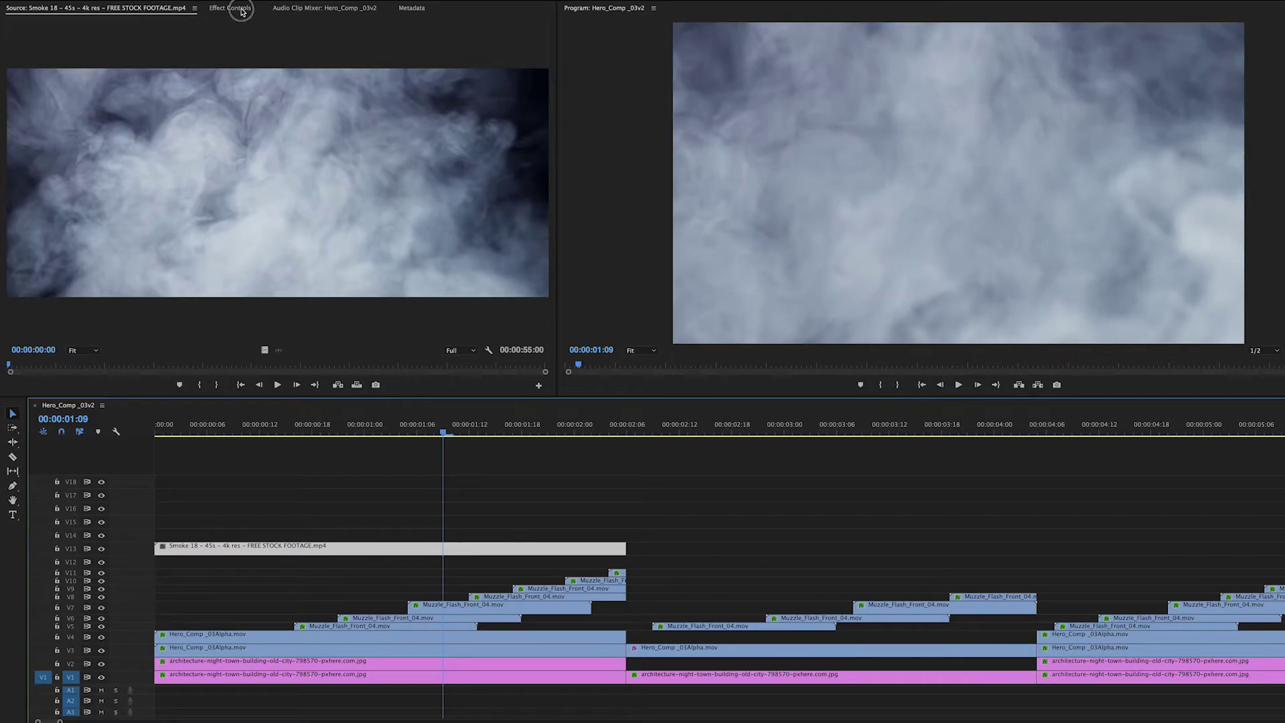
- Set the smoke's Blend Mode to Screen and its Opacity to 17%
left_click(241, 9)
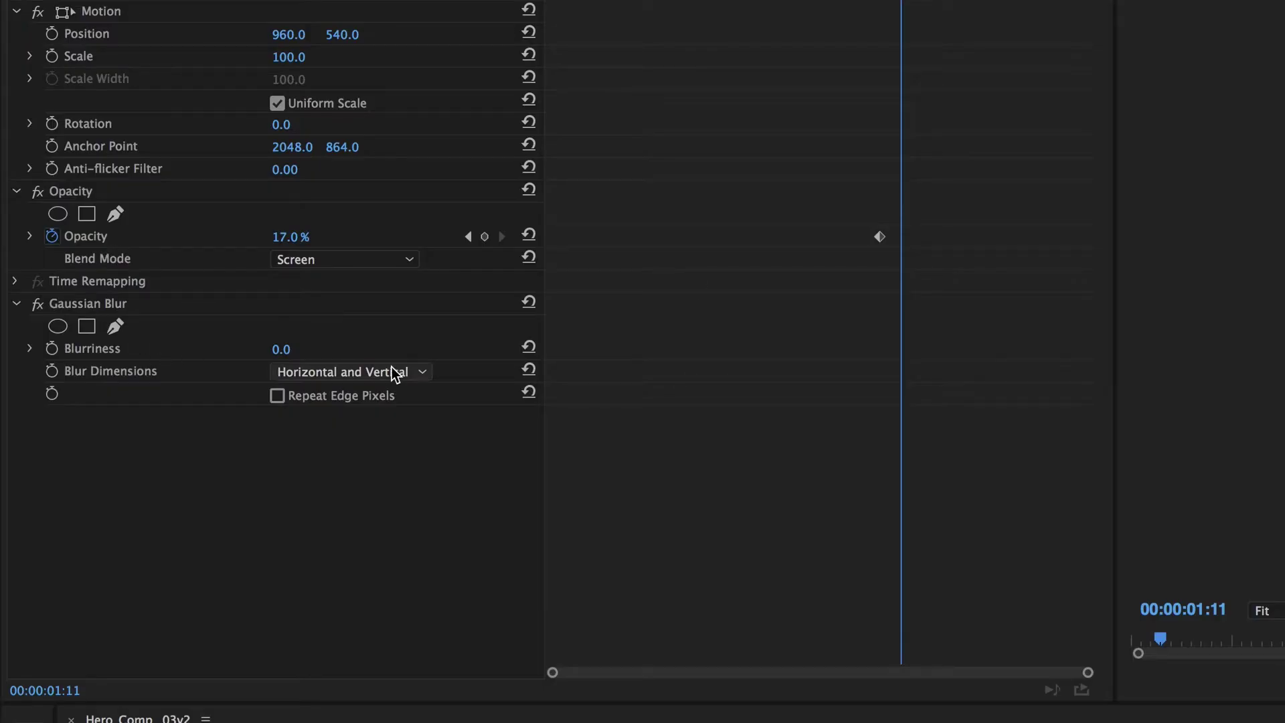
left_click(281, 349)
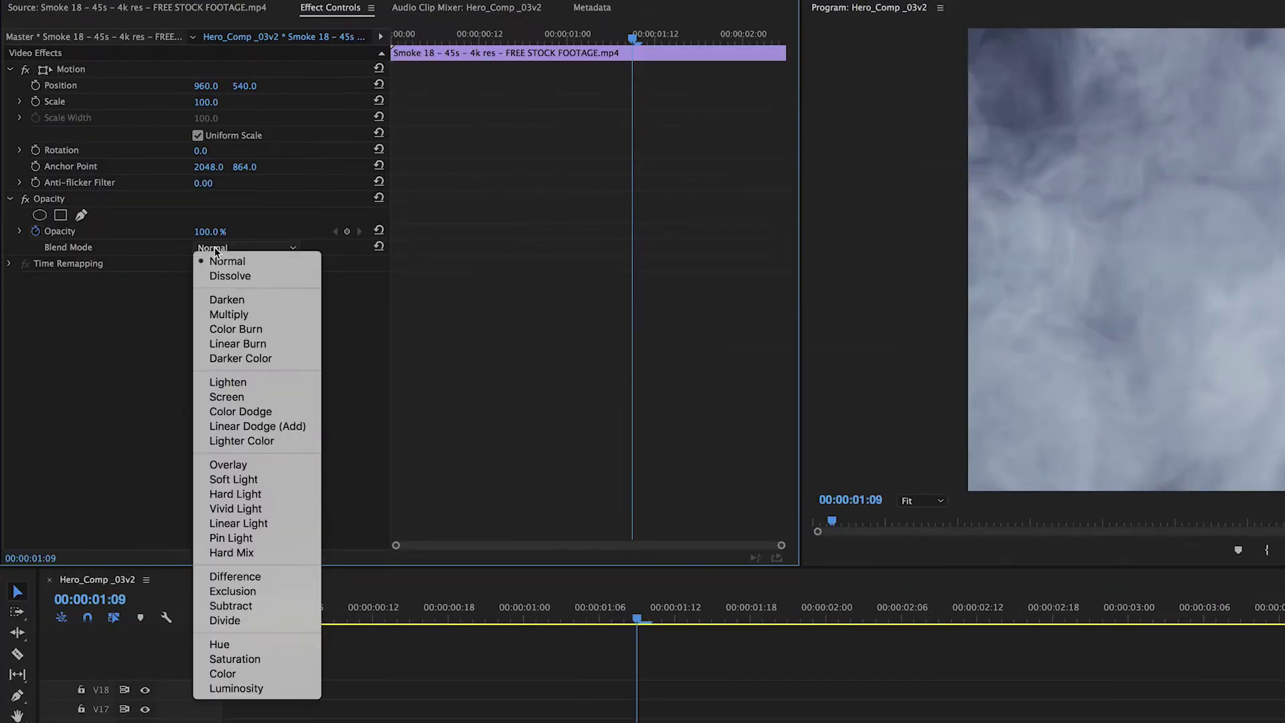
left_click(152, 172)
left_click(150, 175)
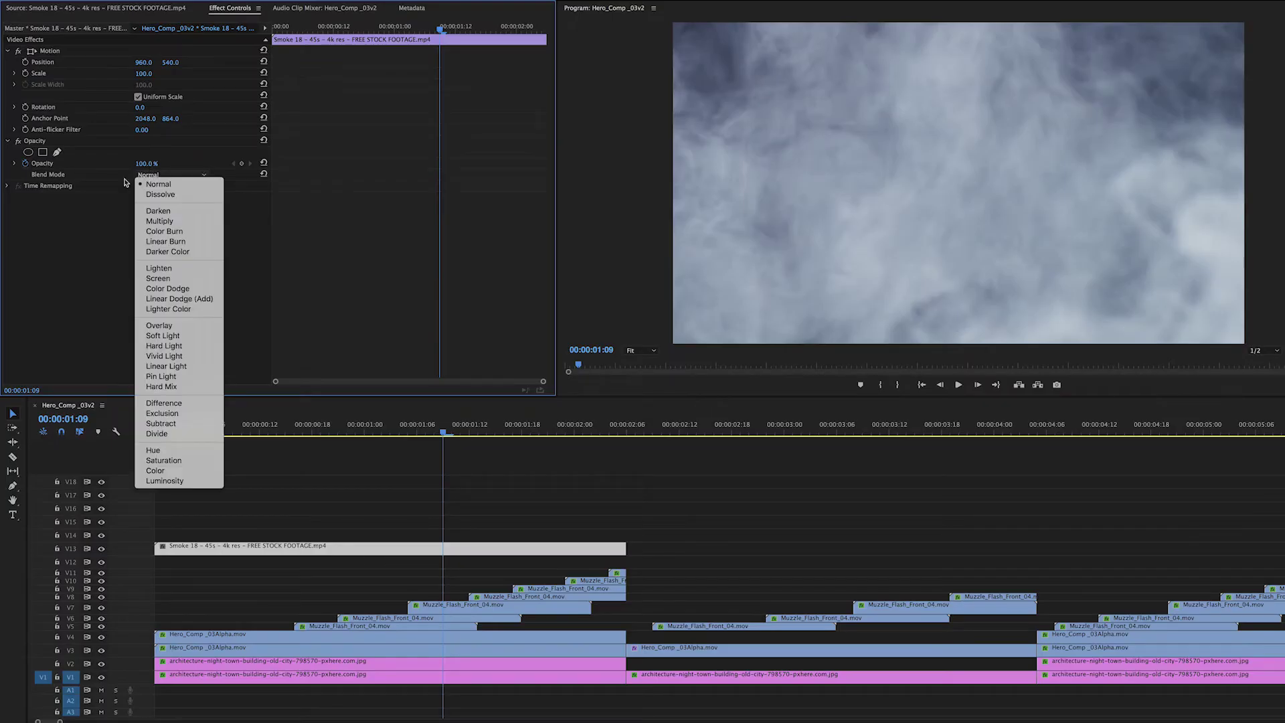
left_click(158, 275)
left_click_drag(146, 164, 130, 163)
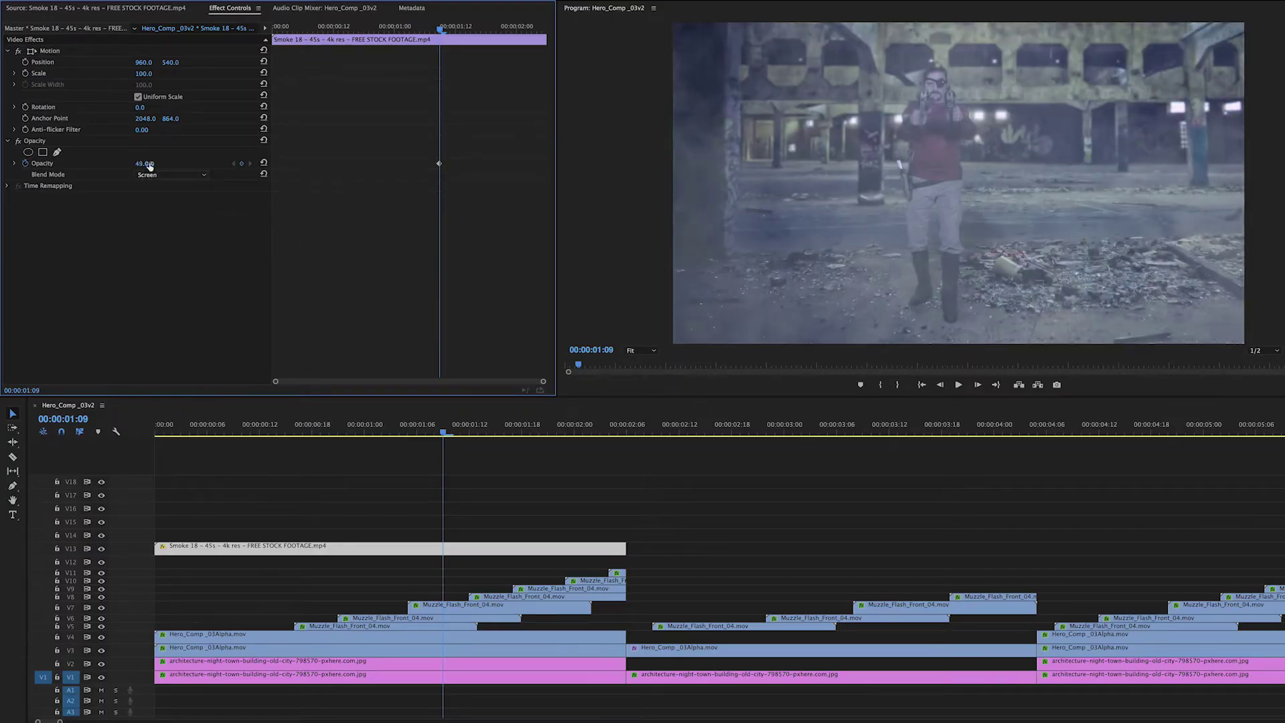
type("17")
key("Return")
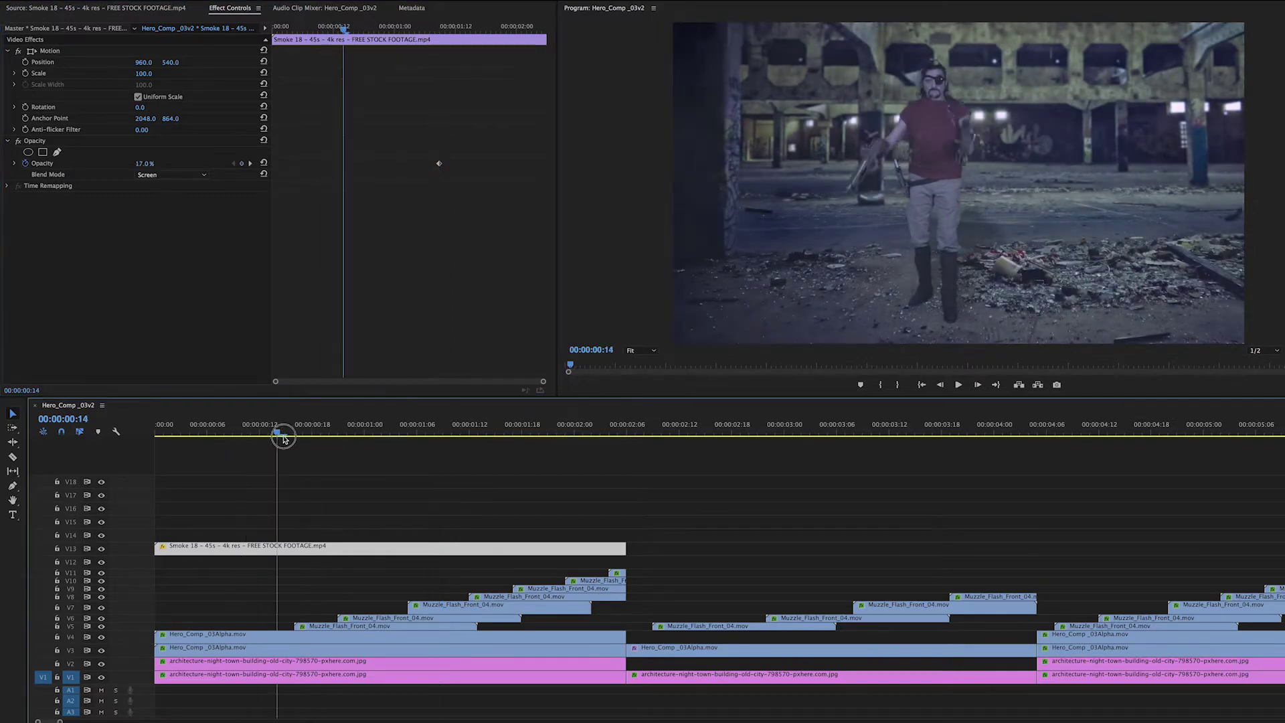
key("Right")
key("Right")
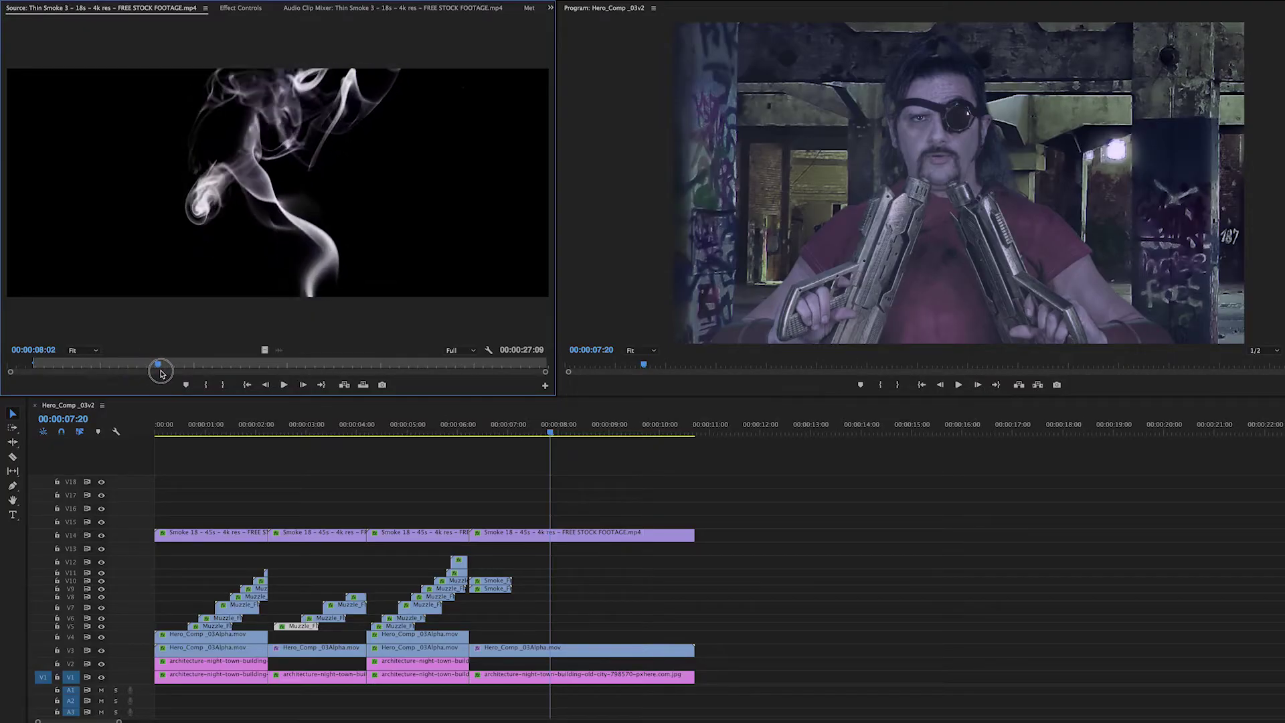
- Tighten the ellipse mask on Thin Smoke 3 and move the smoke up over the gun barrel
left_click_drag(165, 370, 358, 375)
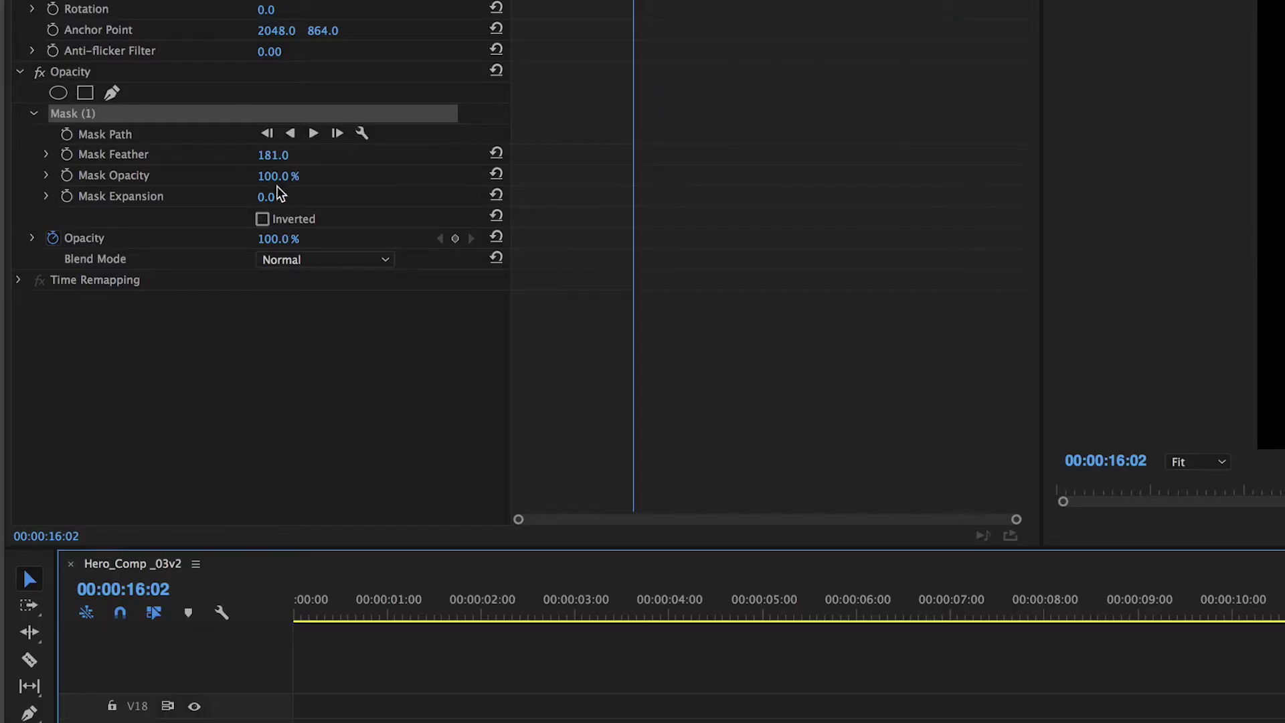
left_click_drag(281, 194, 248, 195)
left_click_drag(964, 442, 1027, 442)
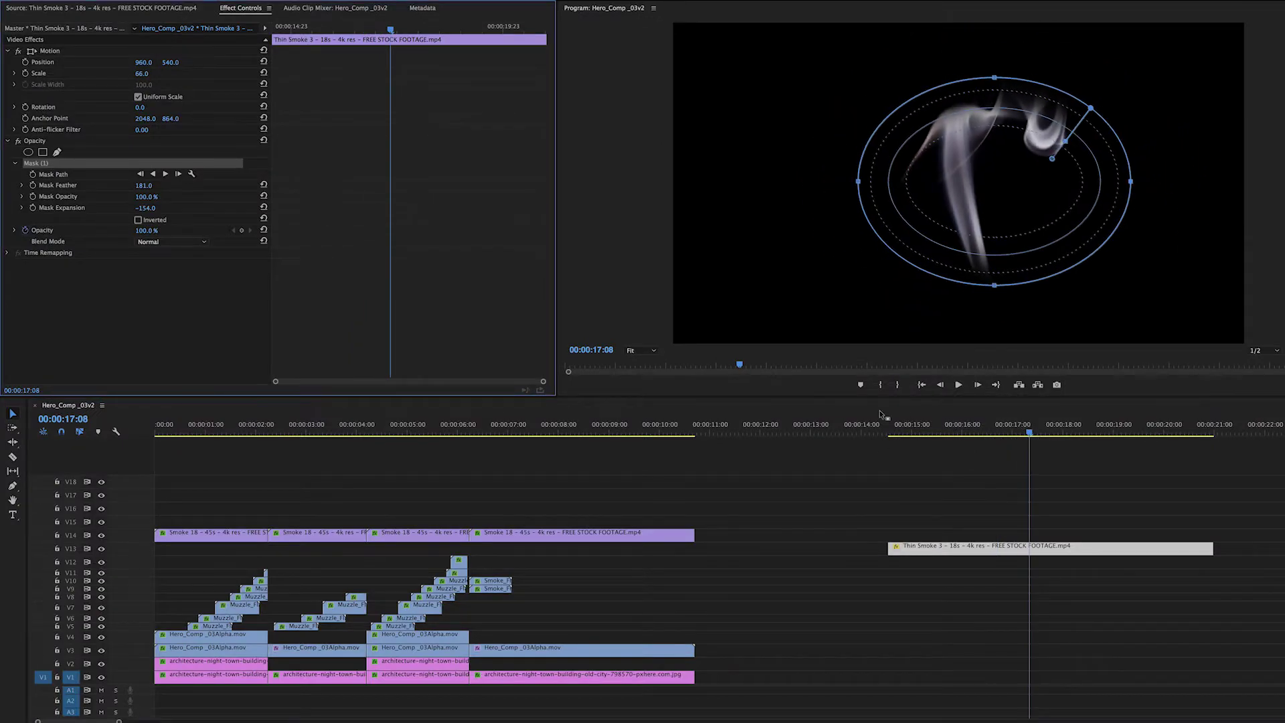
left_click_drag(884, 428, 898, 458)
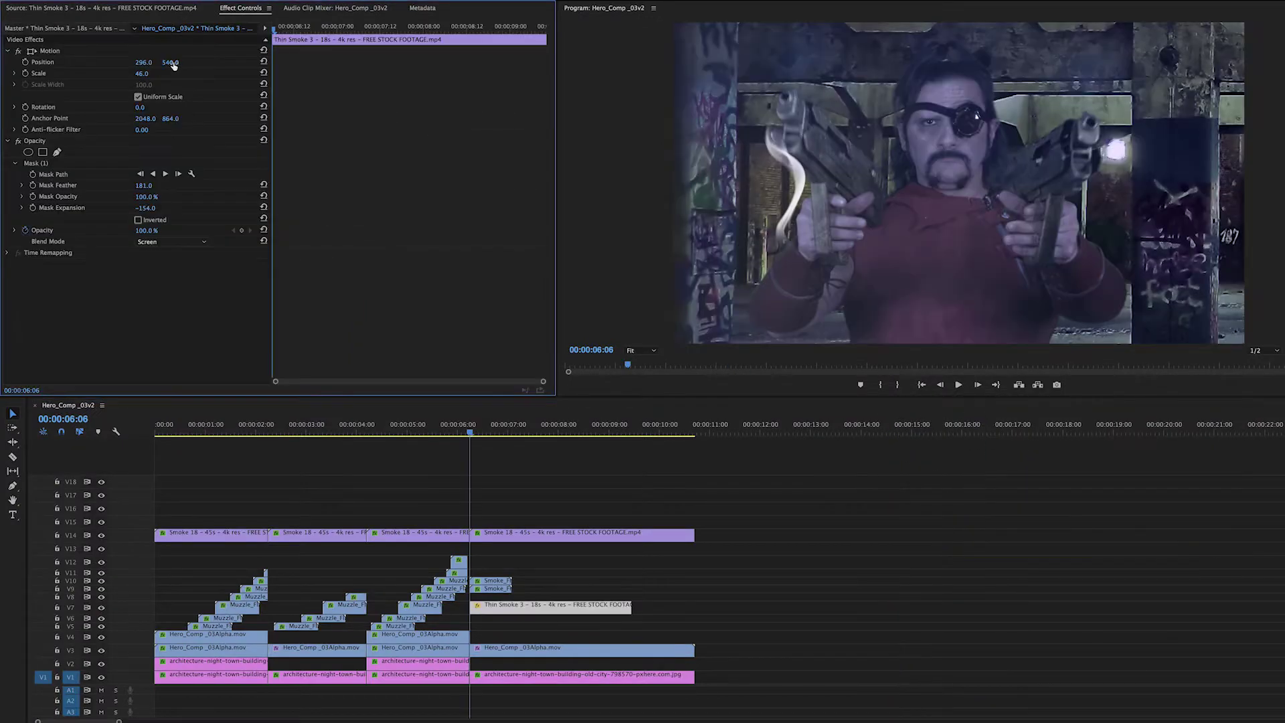
left_click_drag(177, 62, 172, 62)
- Keyframe the smoke's animation, then play it back from 00:00:06:12 to check the drift
left_click(25, 73)
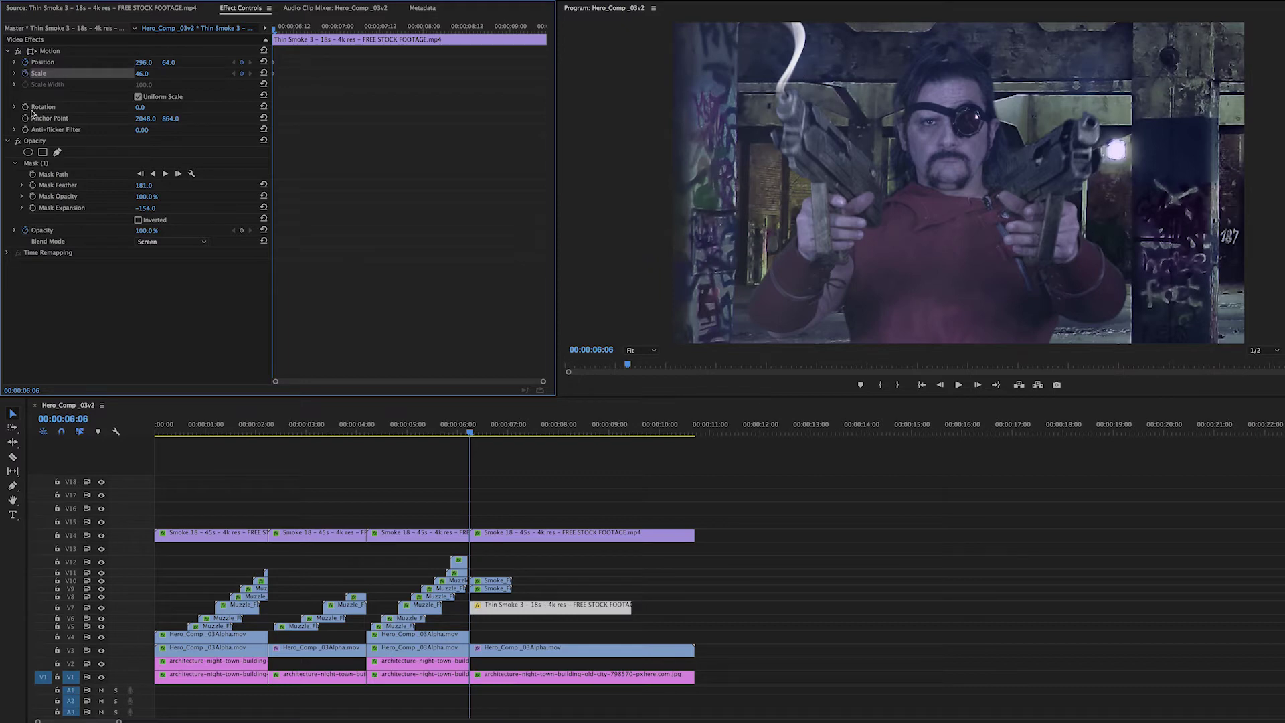
left_click(25, 107)
left_click(470, 433)
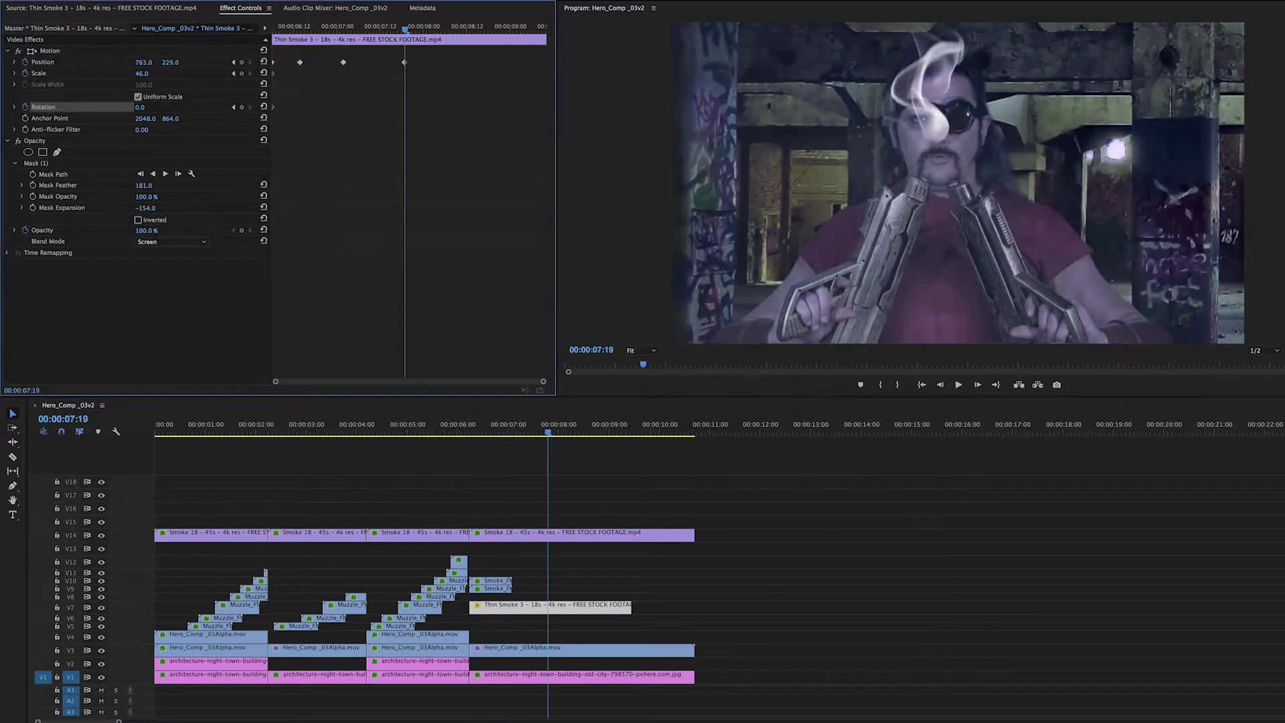
left_click_drag(549, 434, 468, 476)
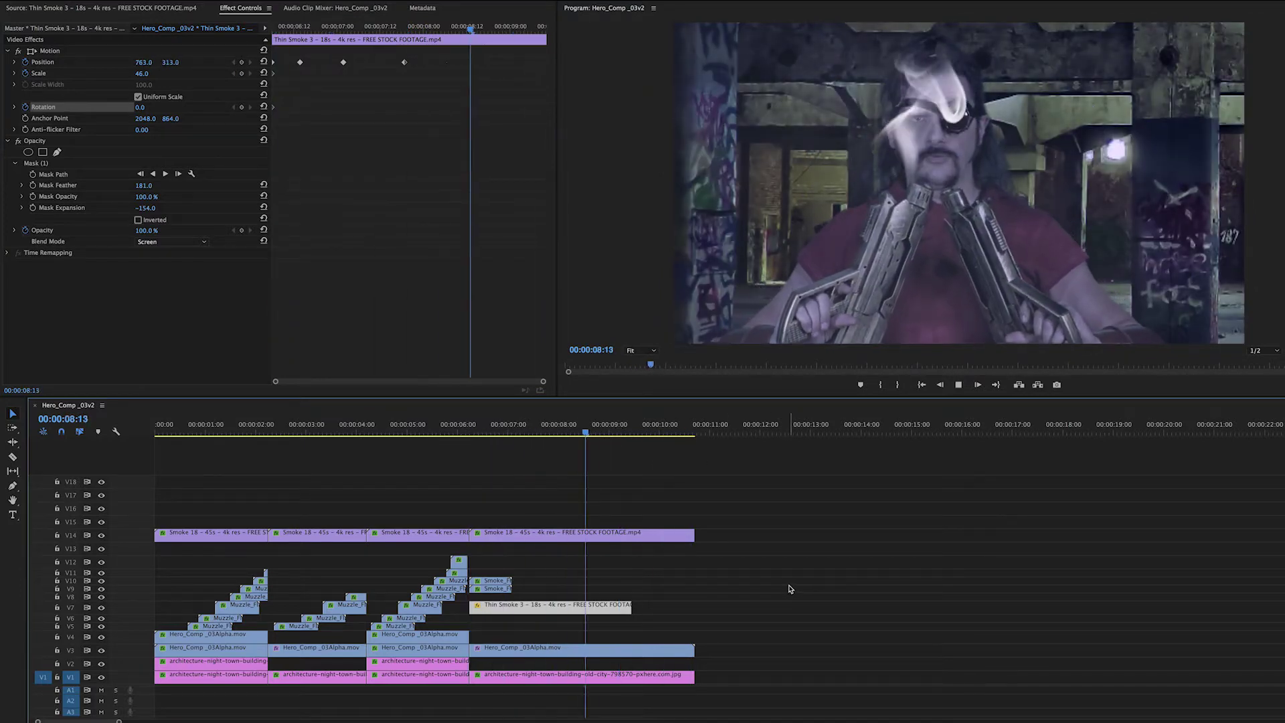
key("space")
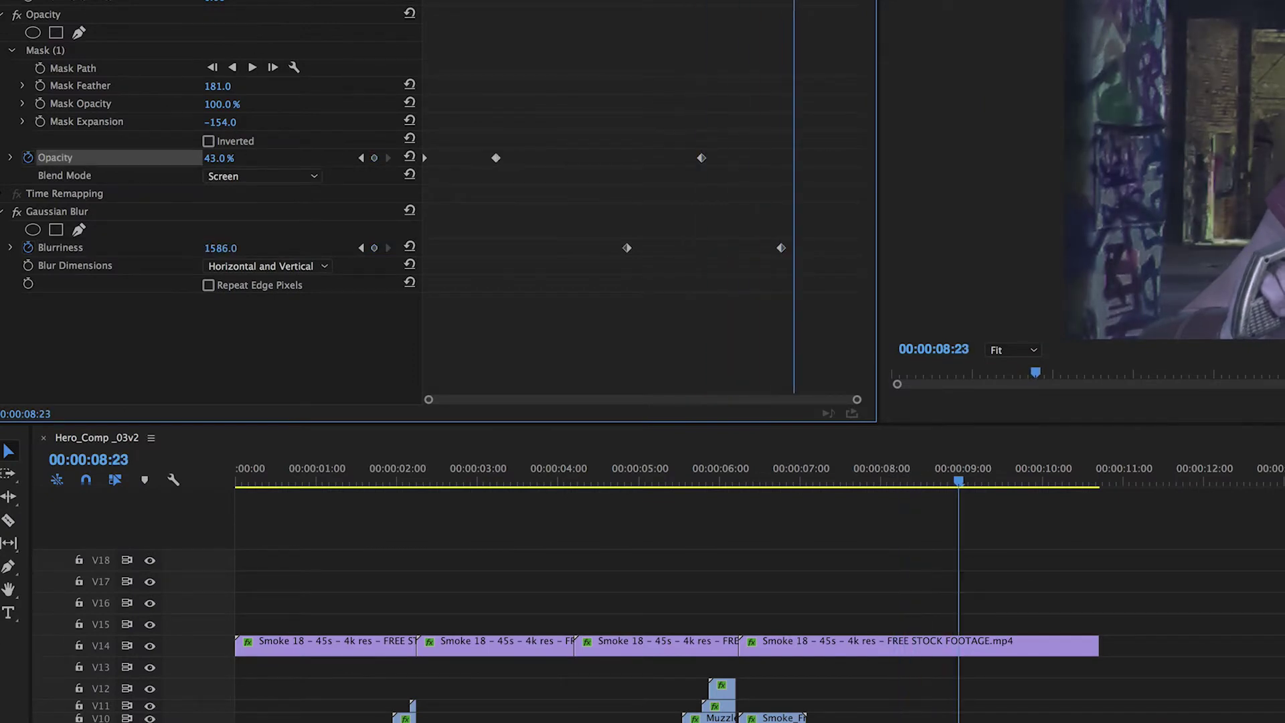
left_click_drag(957, 492, 805, 492)
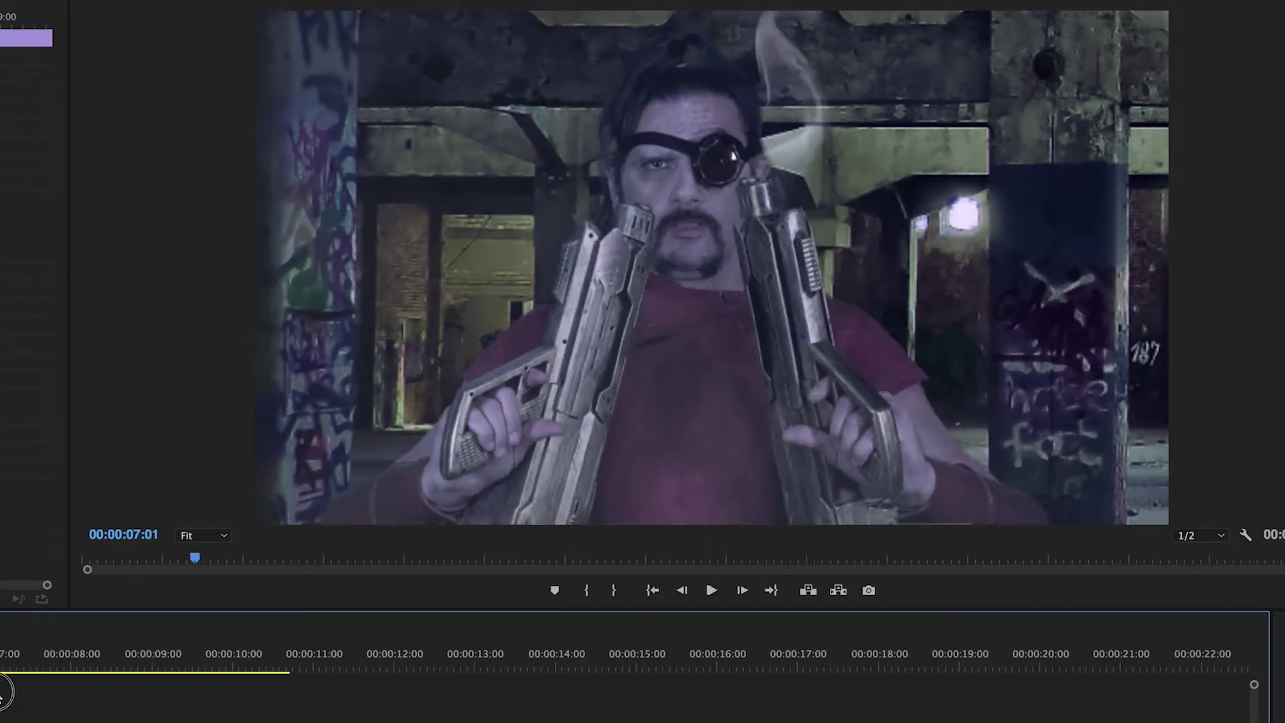
left_click_drag(2, 695, 0, 695)
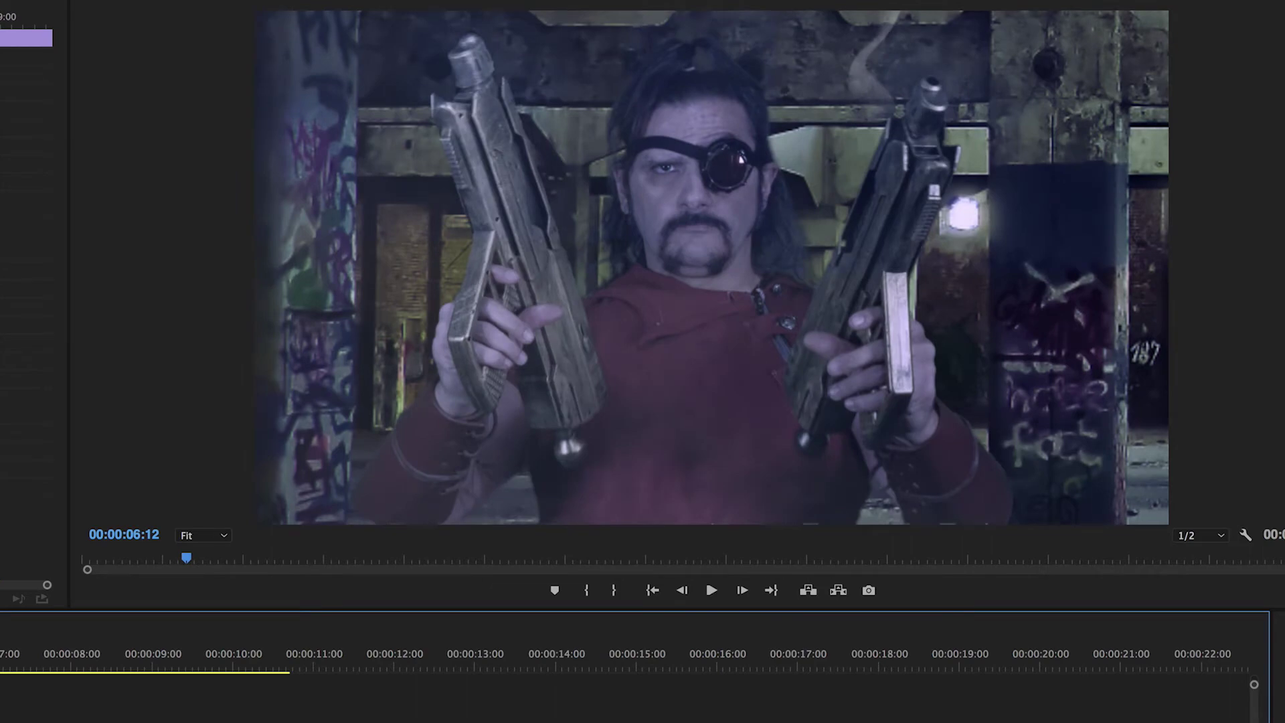
left_click(27, 402)
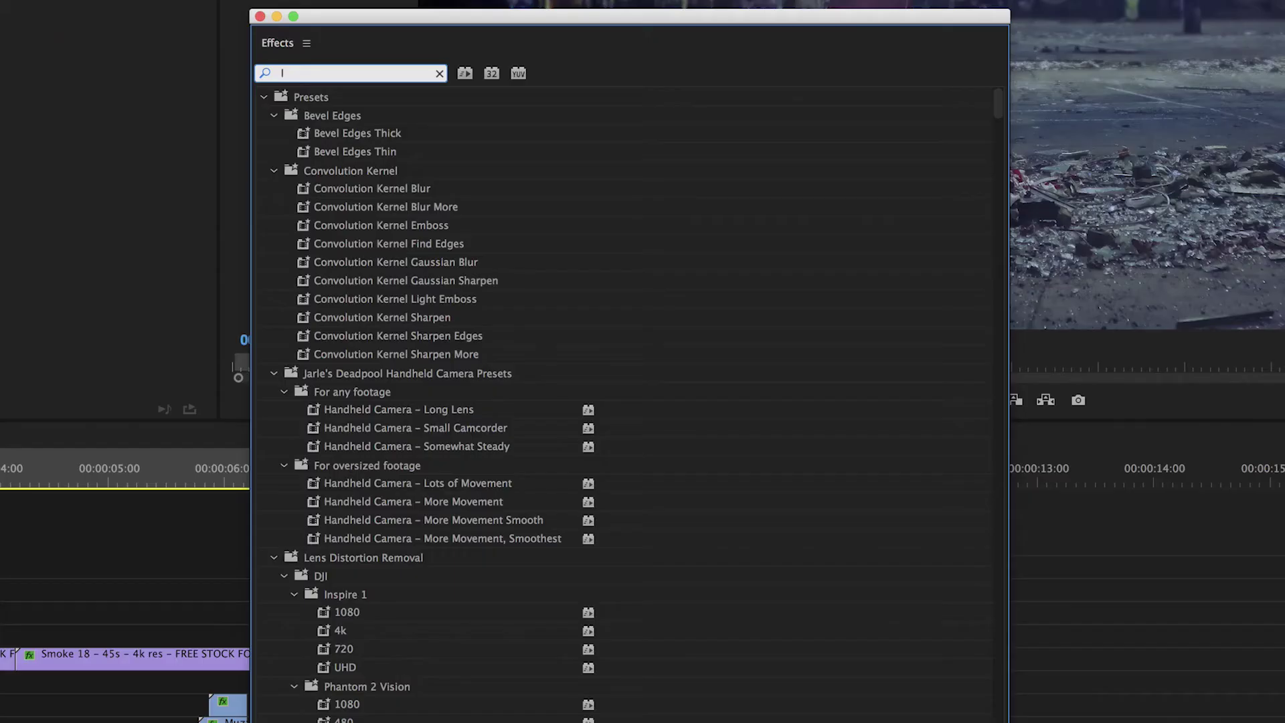
- Add the Lens Flare effect to the Black Video layer and slide its centre rightward
type("ens ")
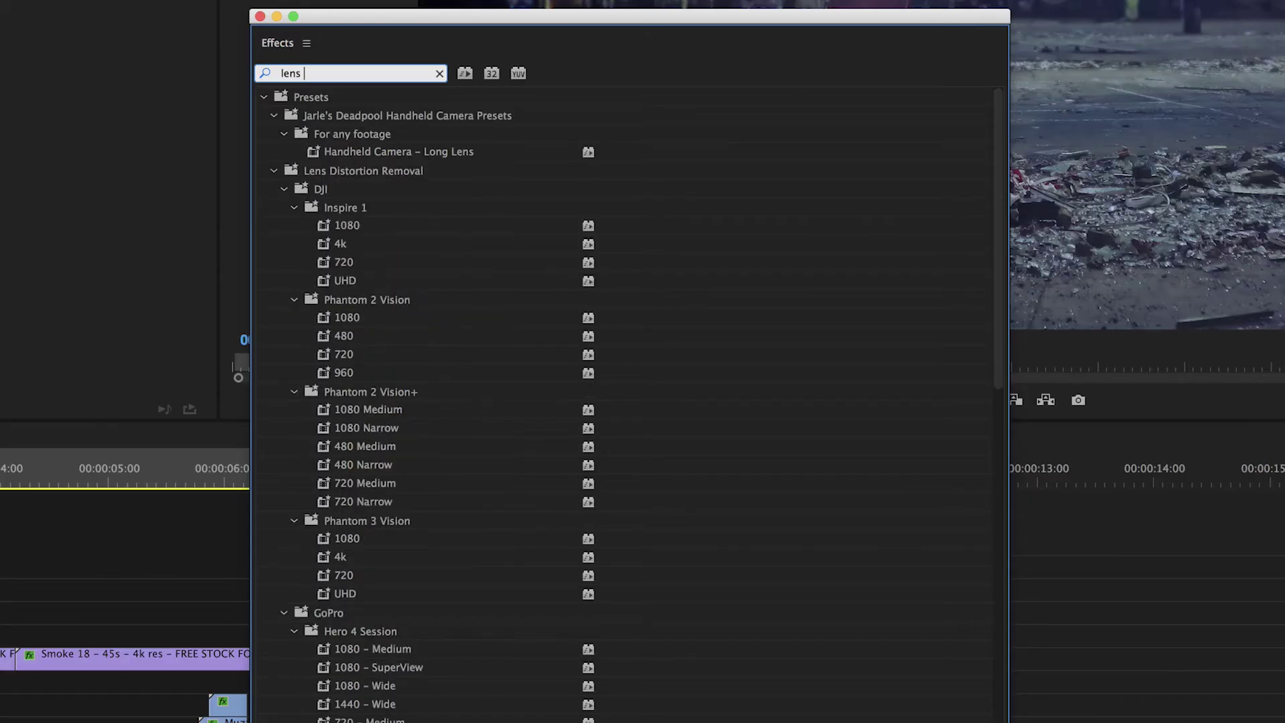
type("flare")
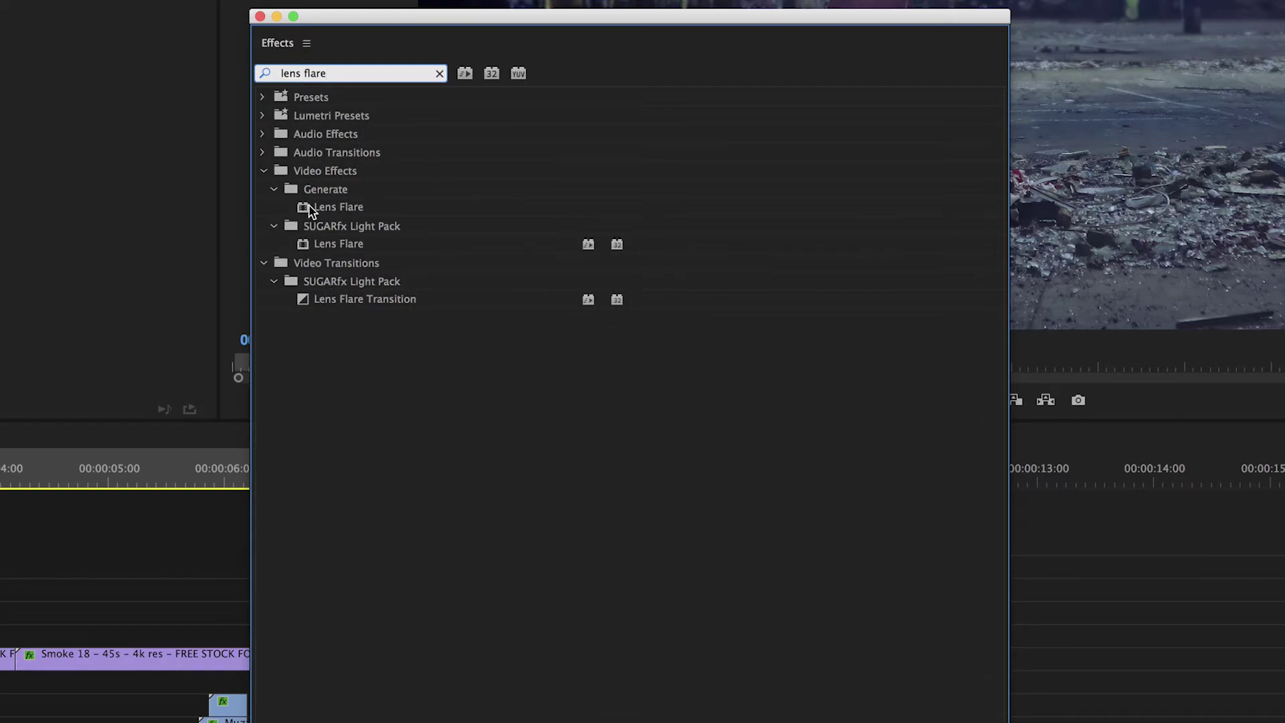
left_click(312, 208)
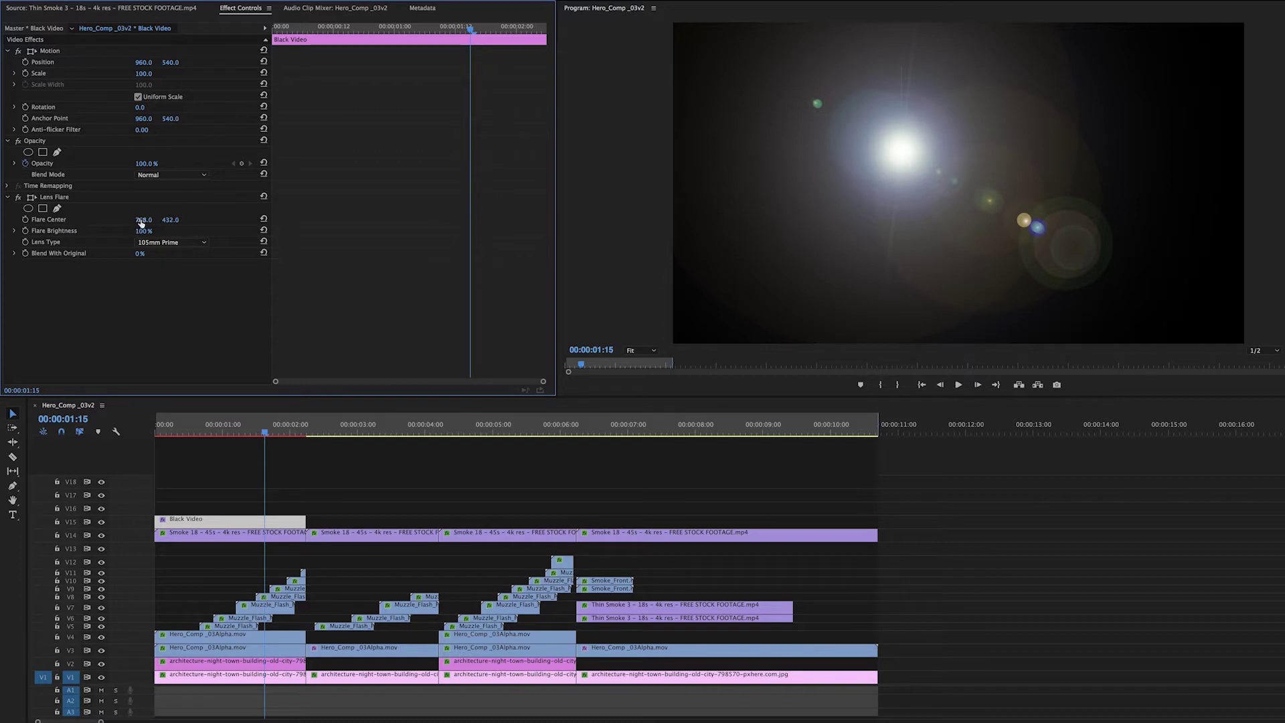
left_click_drag(143, 220, 246, 219)
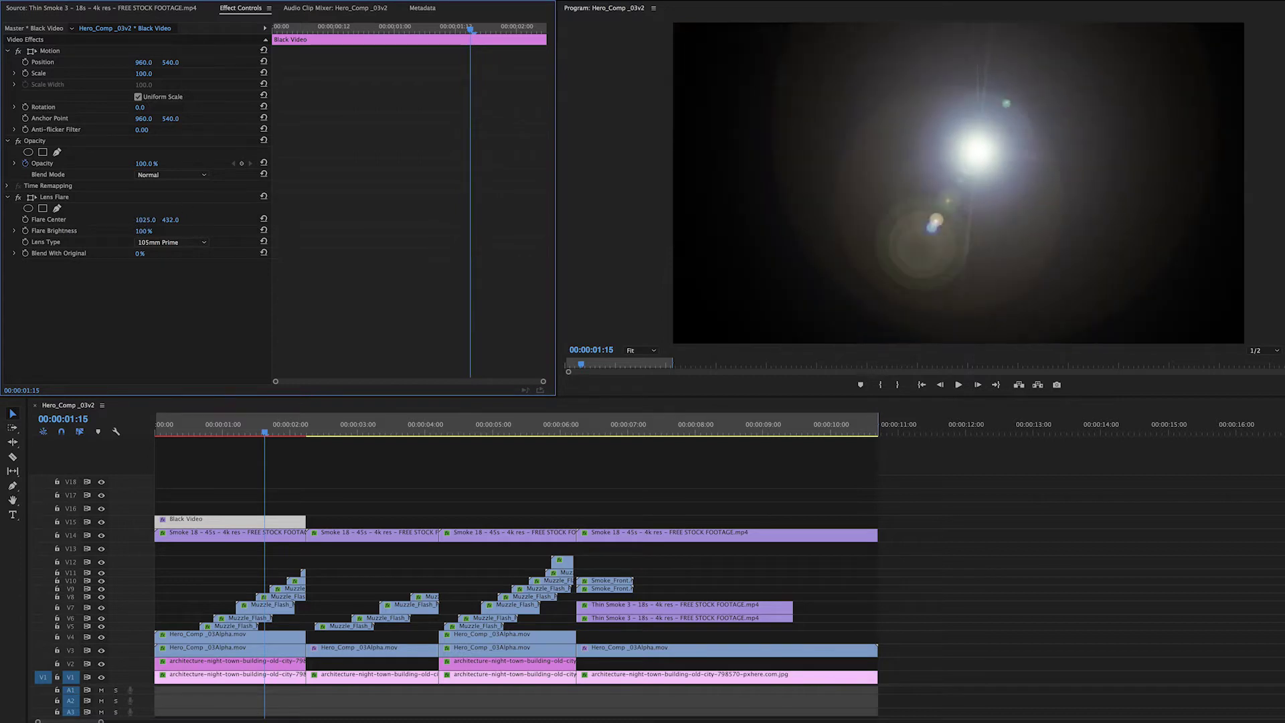
left_click_drag(328, 220, 343, 220)
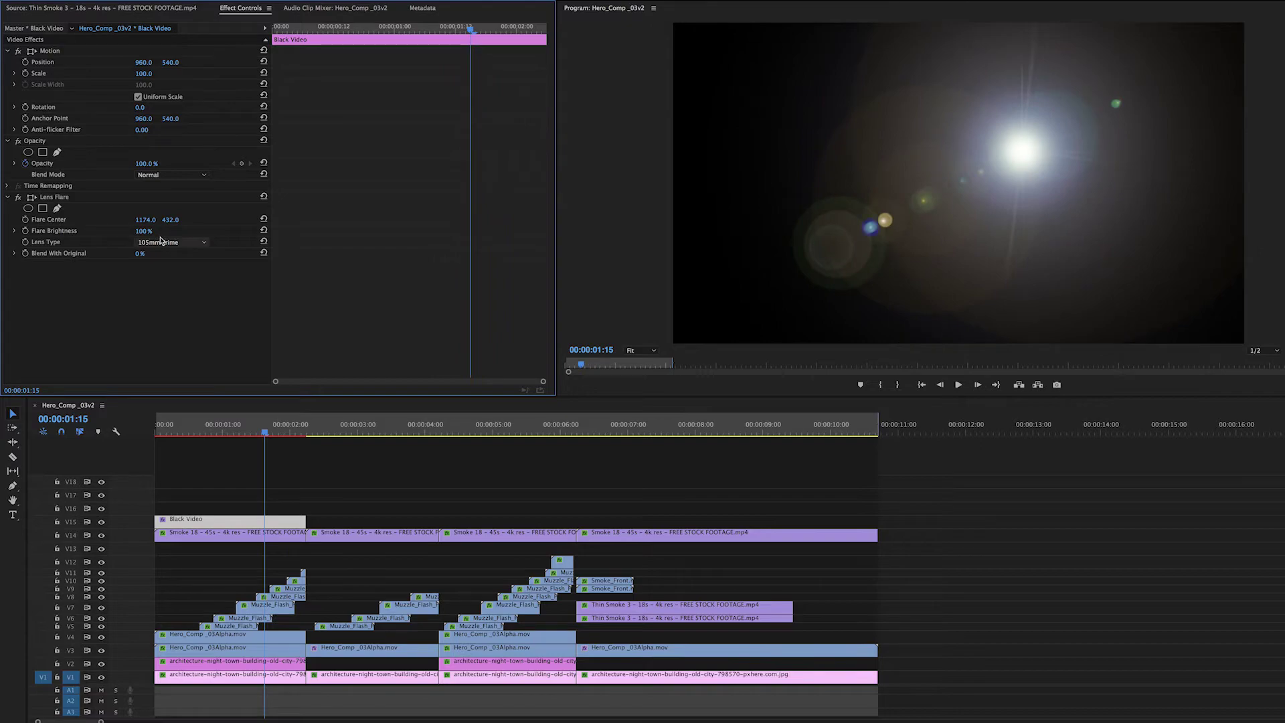
- Screen-blend the flare layer, set Blend With Original to 0%, and nudge Flare Center left
left_click(179, 176)
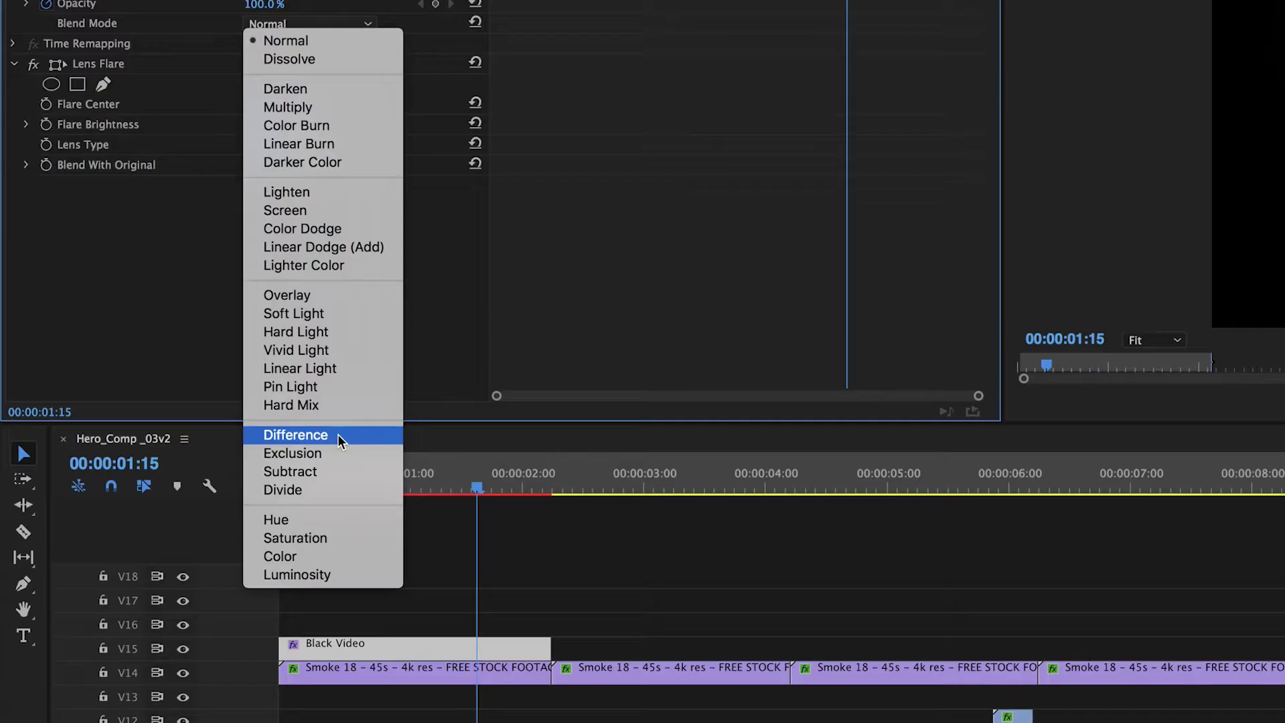
left_click(346, 208)
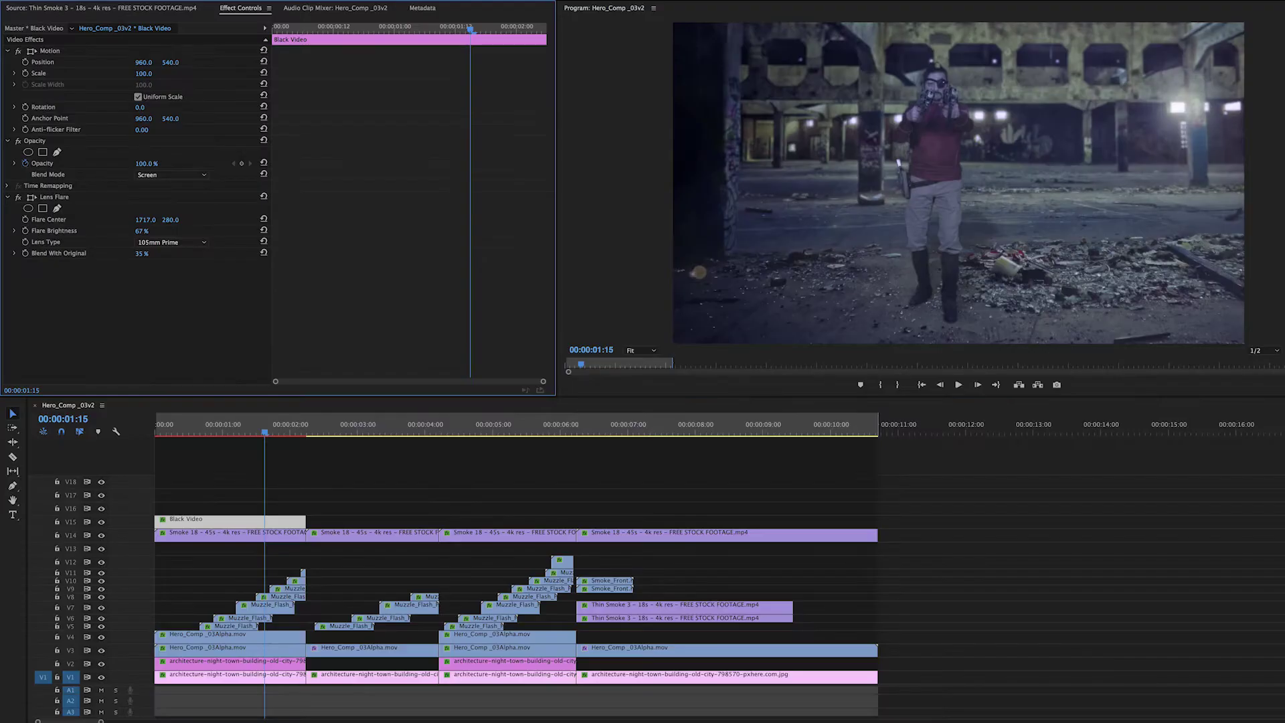
left_click_drag(139, 252, 131, 253)
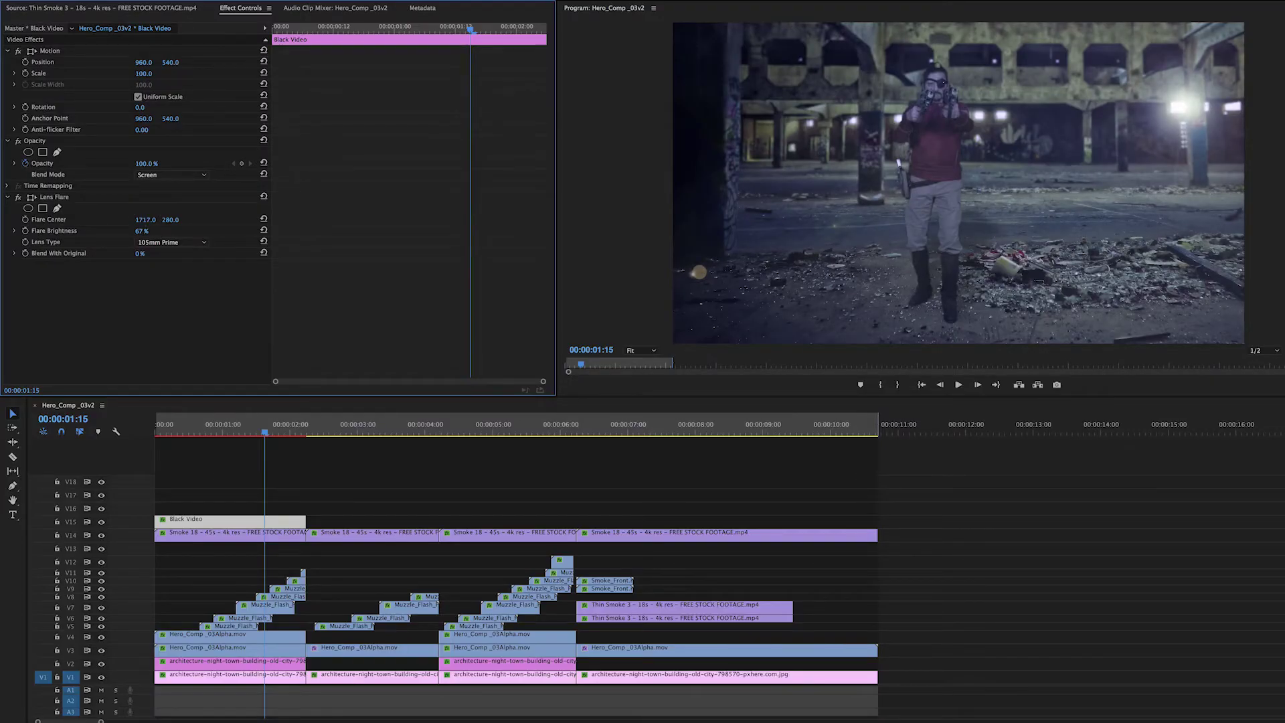
left_click_drag(145, 220, 142, 219)
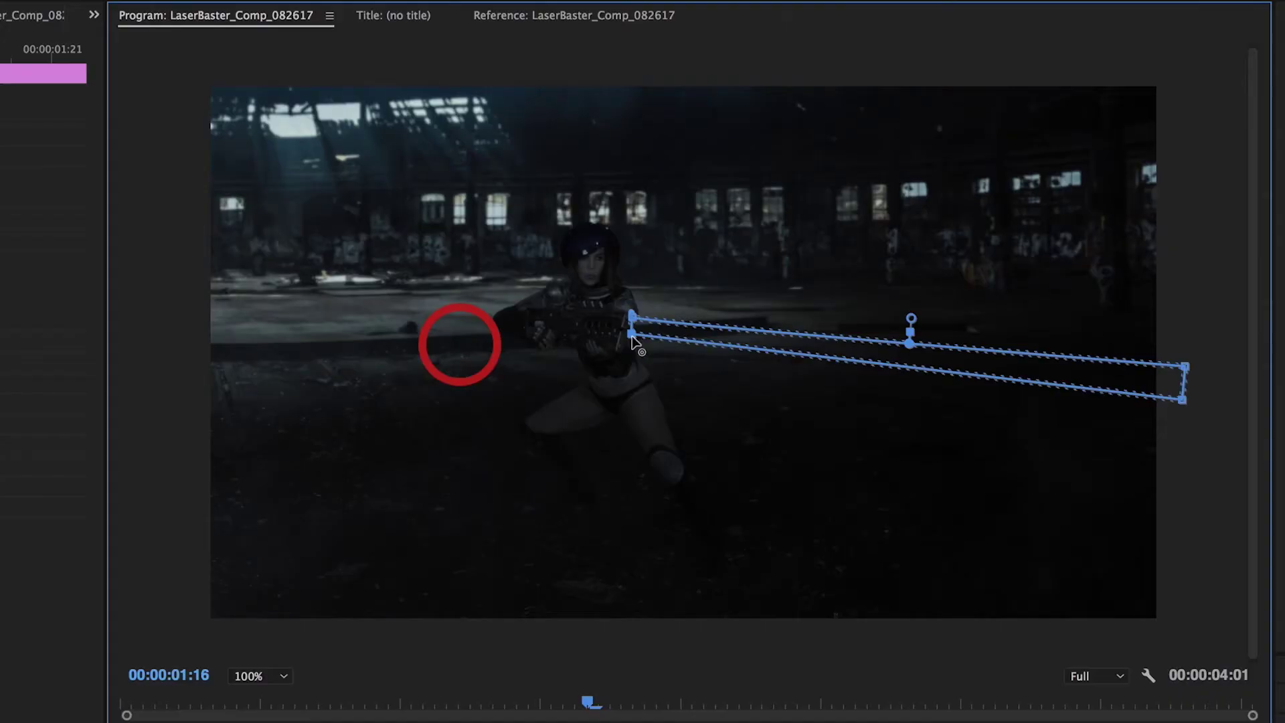
- Pull the laser mask's lower-right vertex up, then screen the grain clip at lower opacity
left_click_drag(1182, 399, 1182, 387)
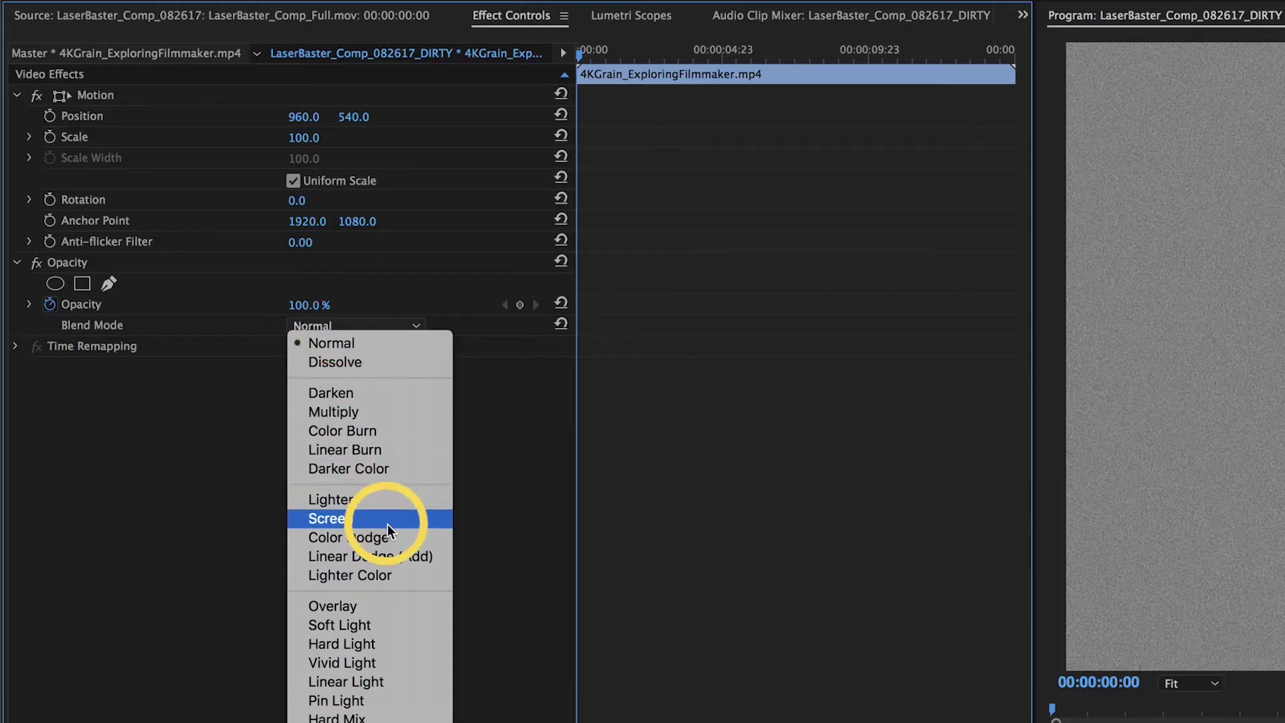
left_click(387, 519)
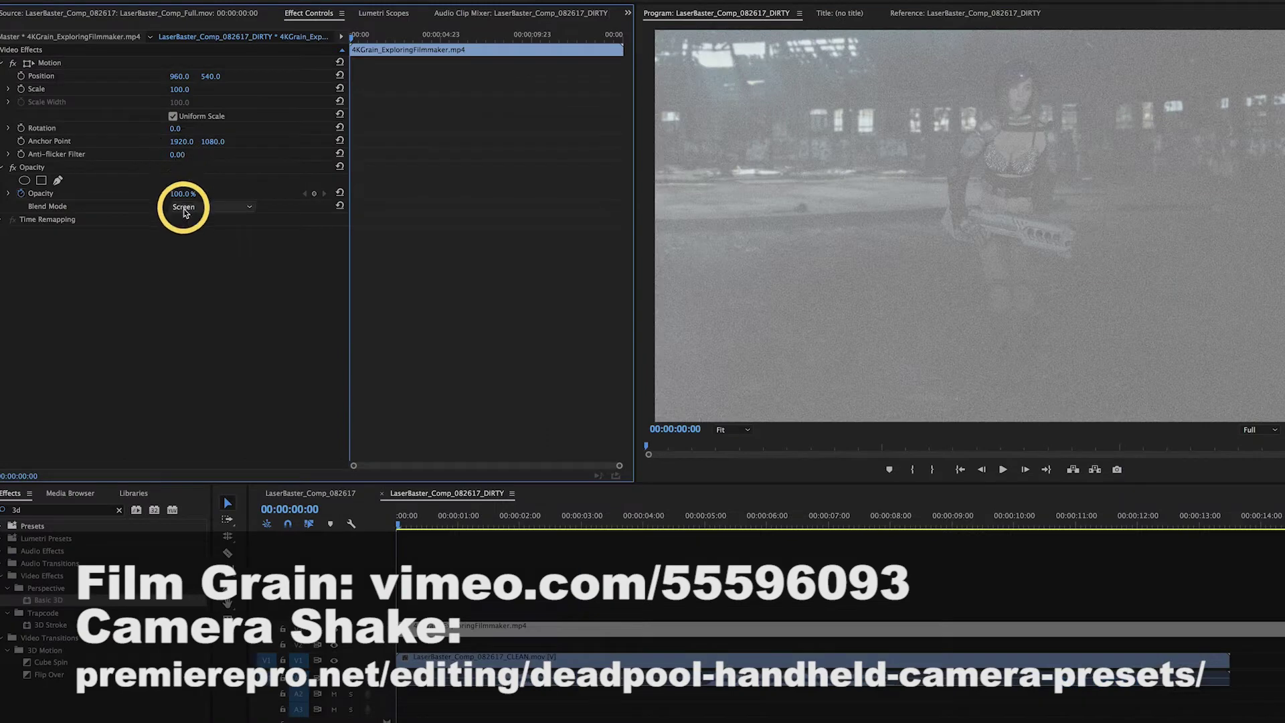
left_click_drag(308, 304, 241, 305)
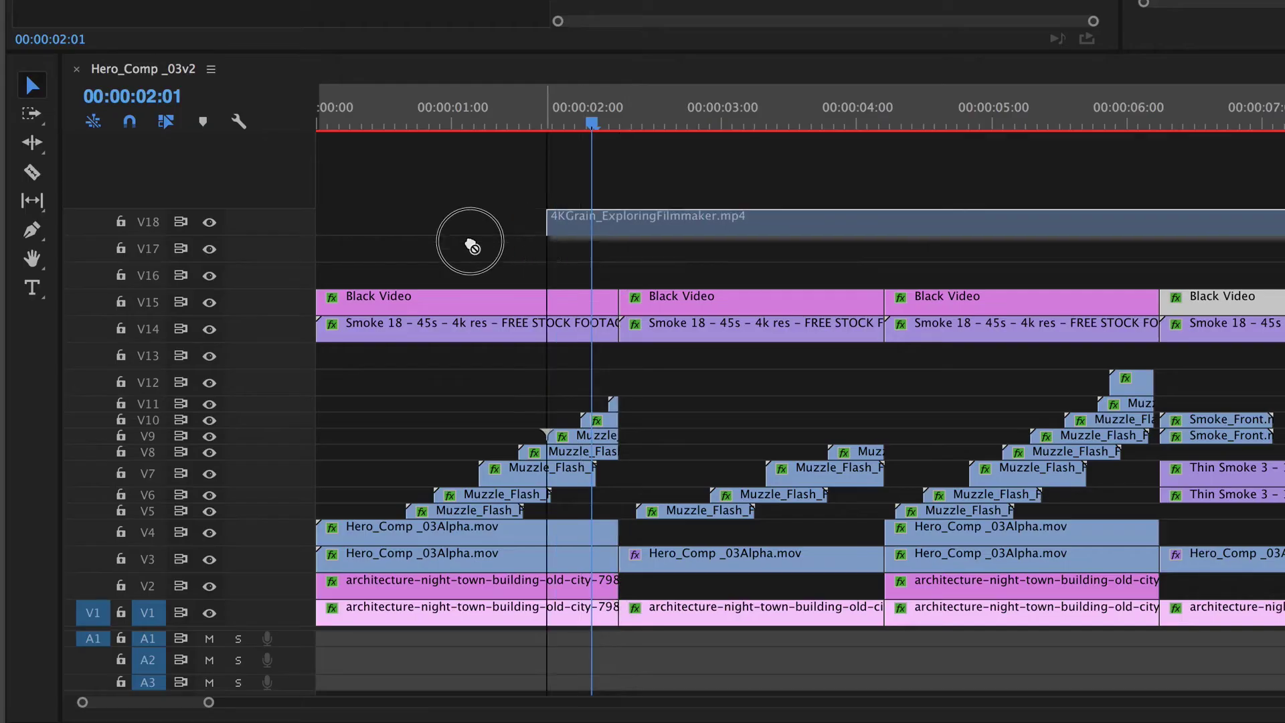
- Place the 4KGrain clip on V16 in Screen mode at 7% opacity
left_click_drag(459, 243, 309, 288)
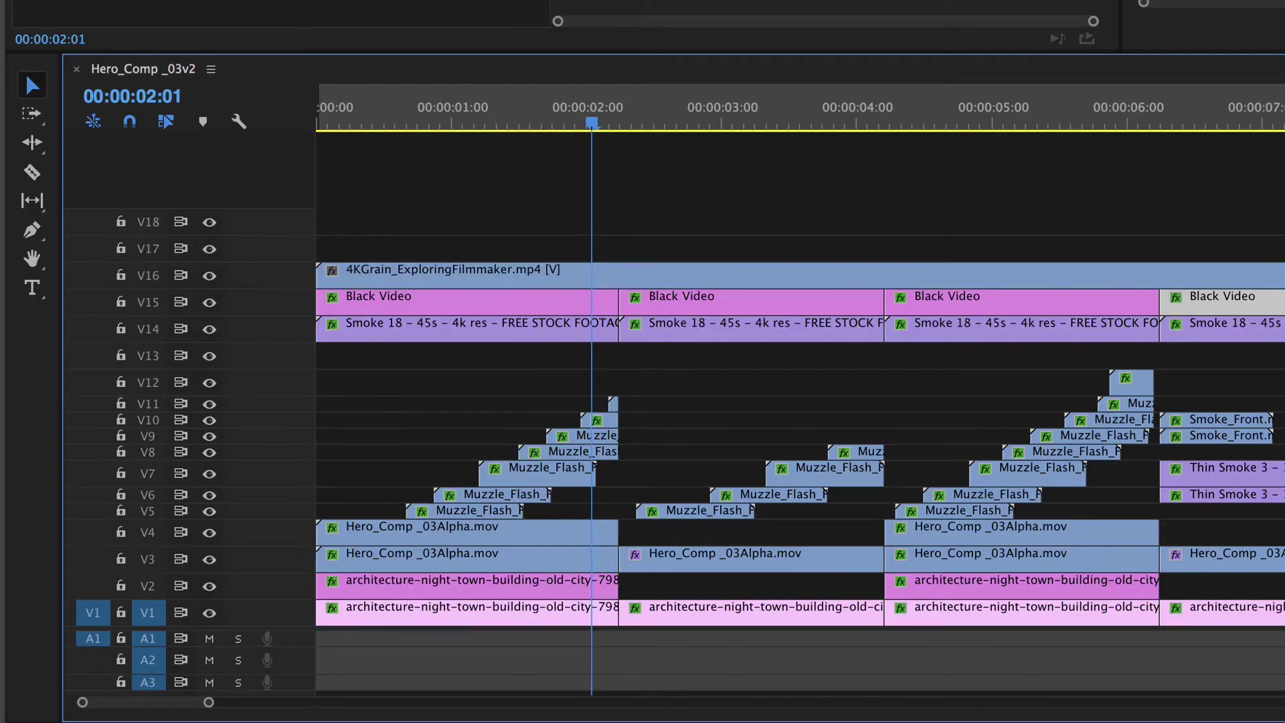
left_click(251, 256)
left_click(284, 411)
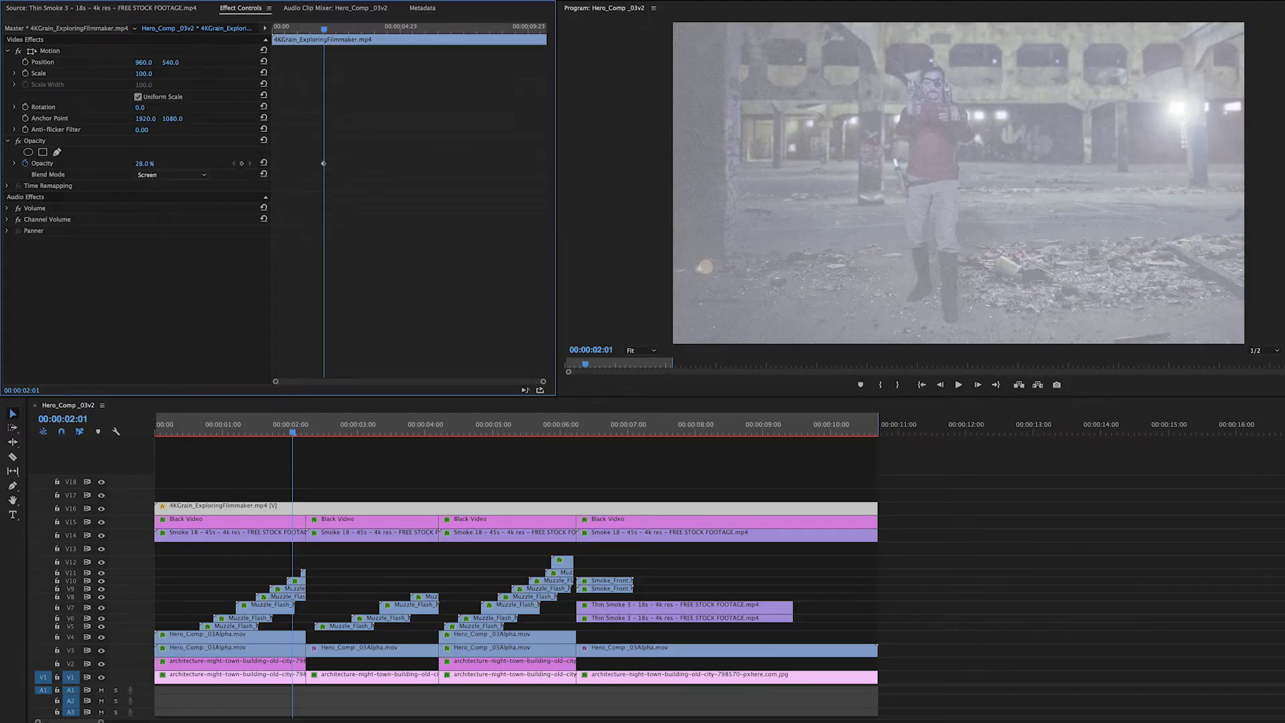
left_click_drag(144, 164, 126, 163)
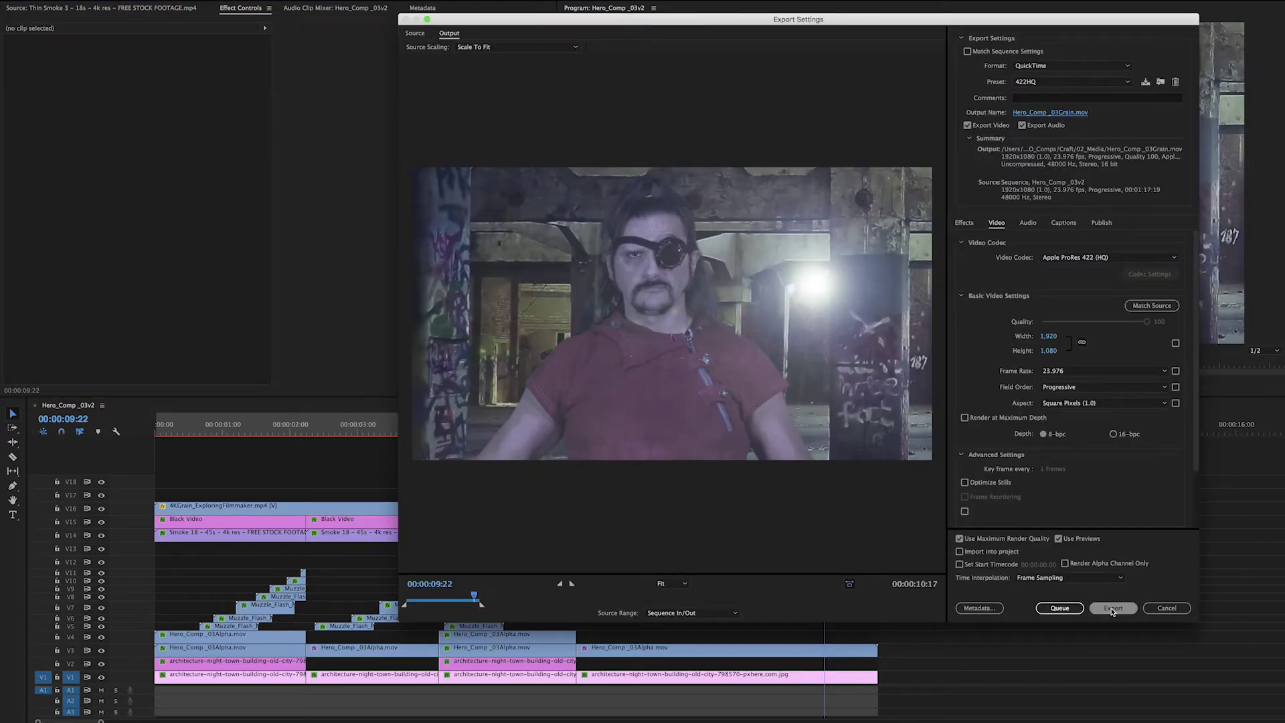
- Export the grained comp, then read an online article of free Lumetri looks for Premiere Pro
left_click(1112, 609)
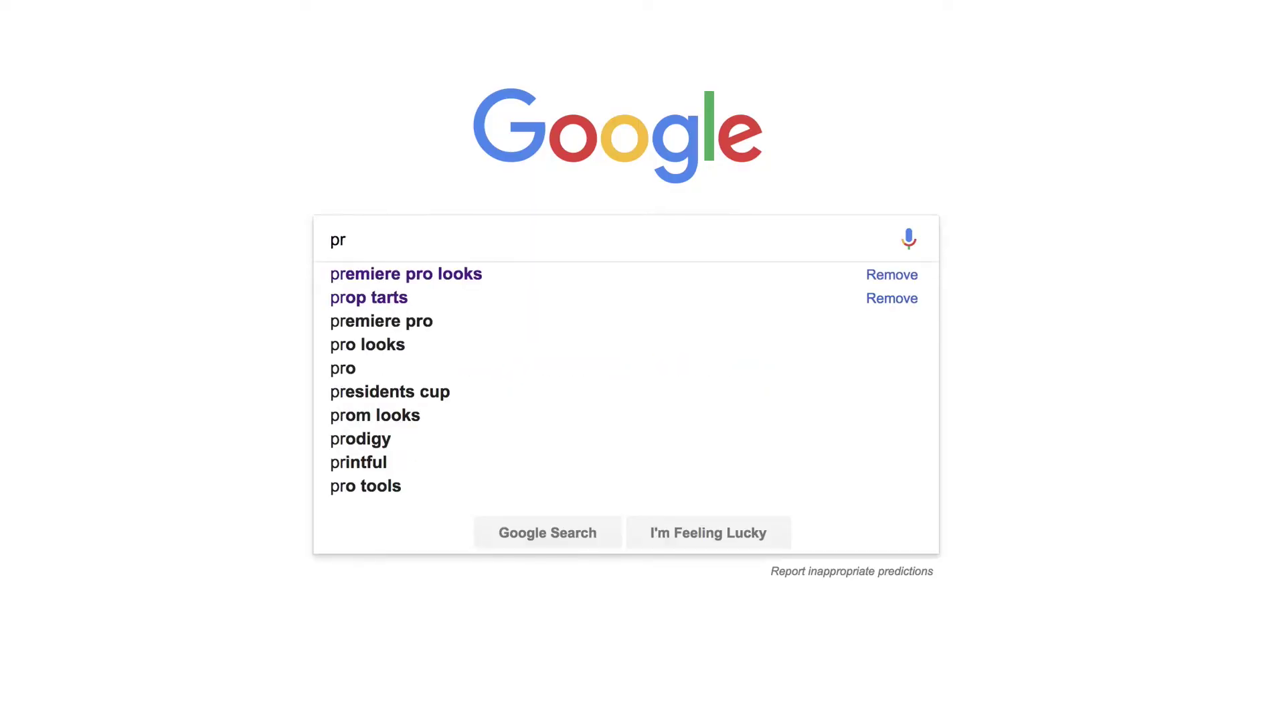
left_click(495, 273)
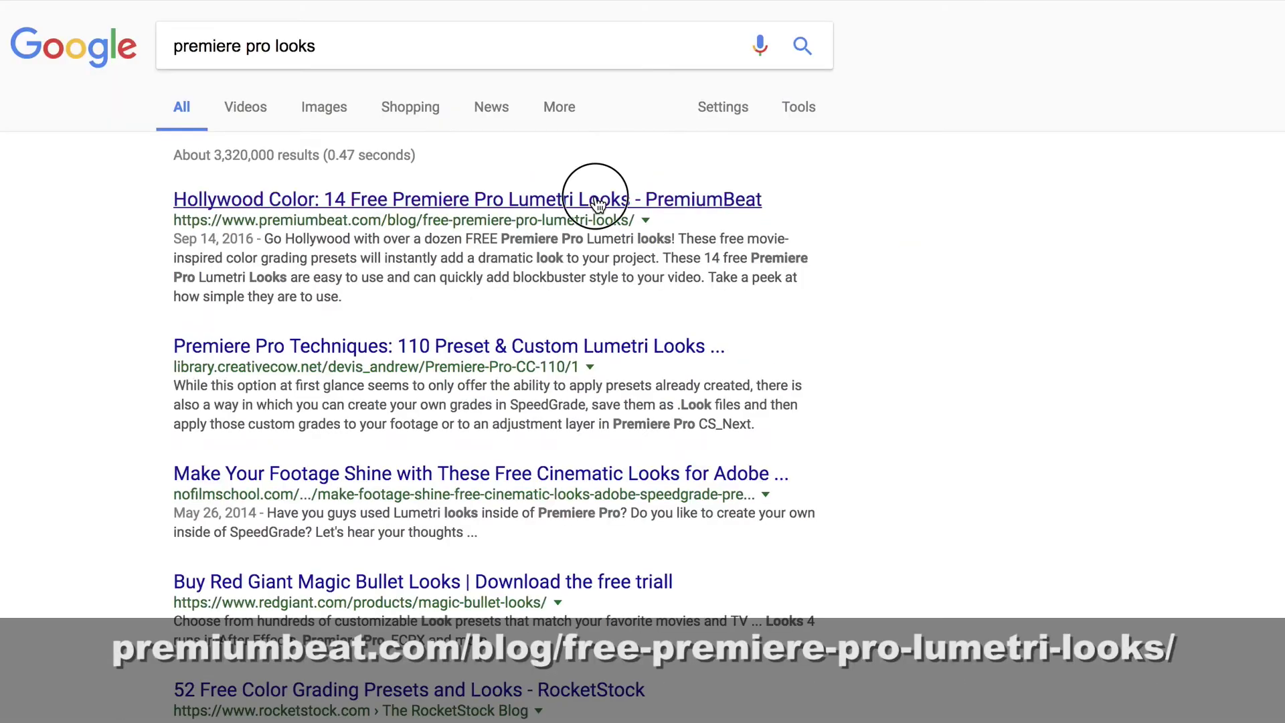
left_click(610, 200)
scroll(609, 335, "down", 15)
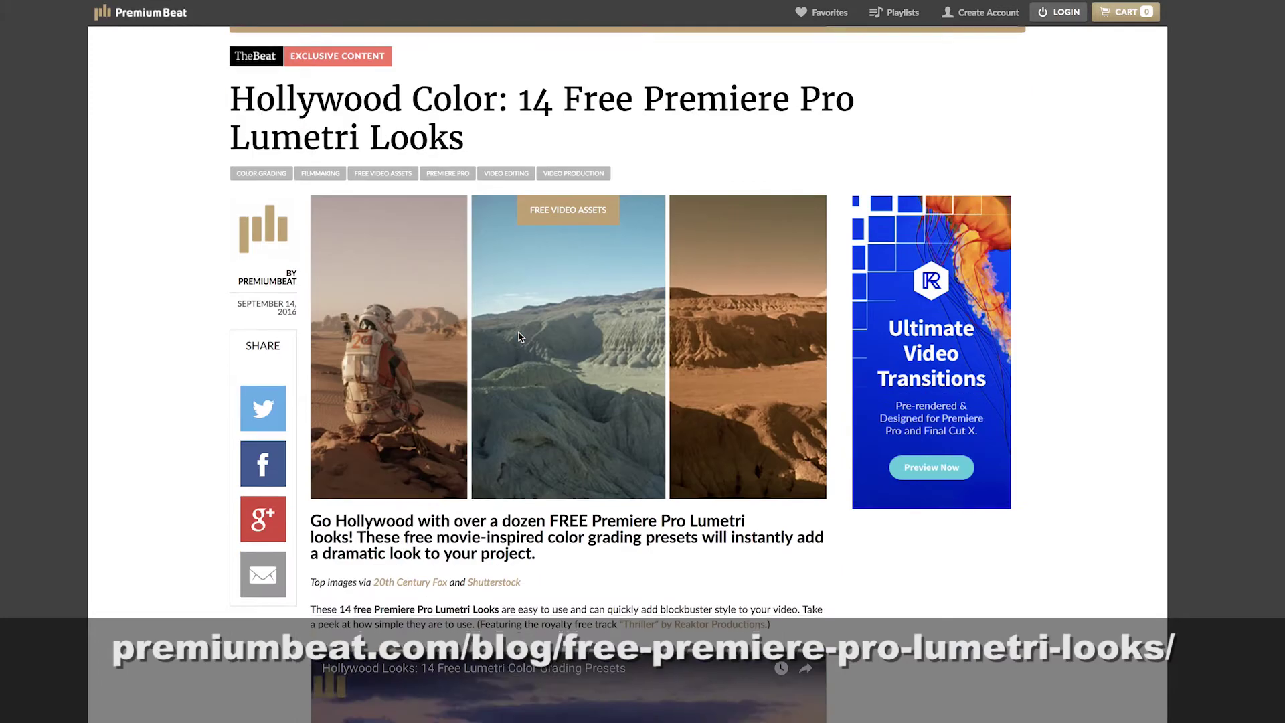
scroll(521, 336, "down", 20)
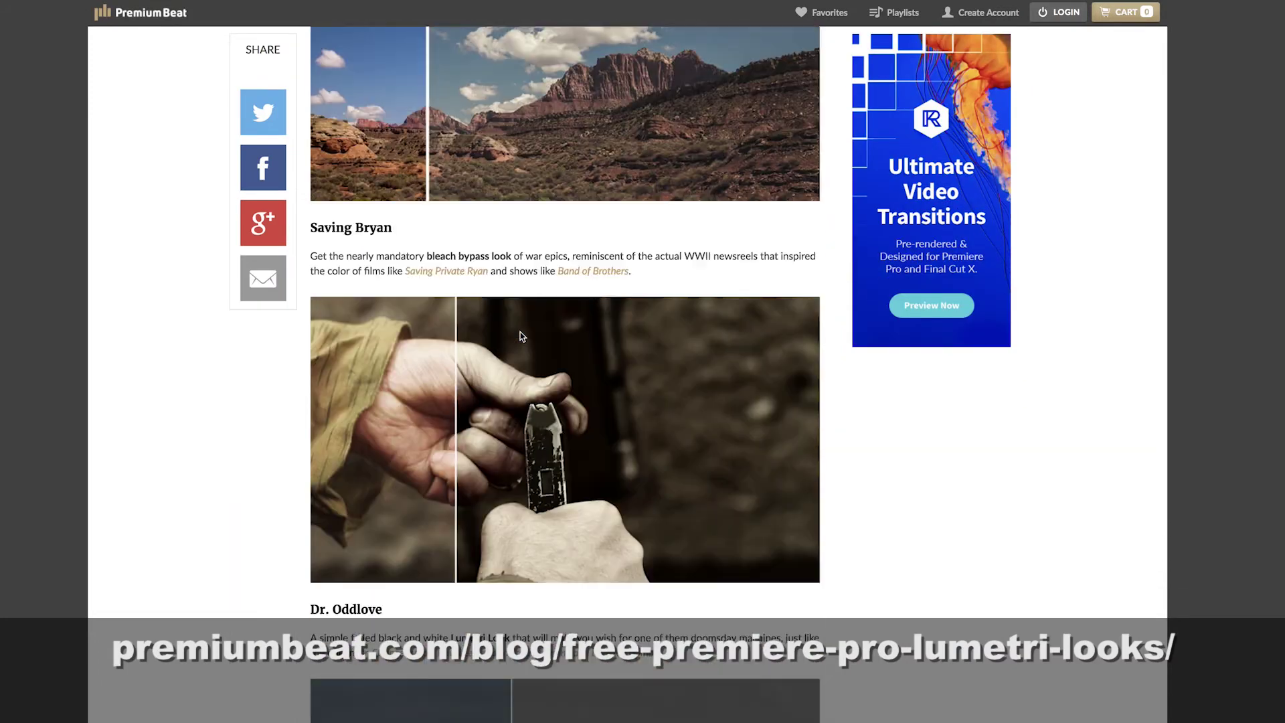
scroll(521, 336, "down", 15)
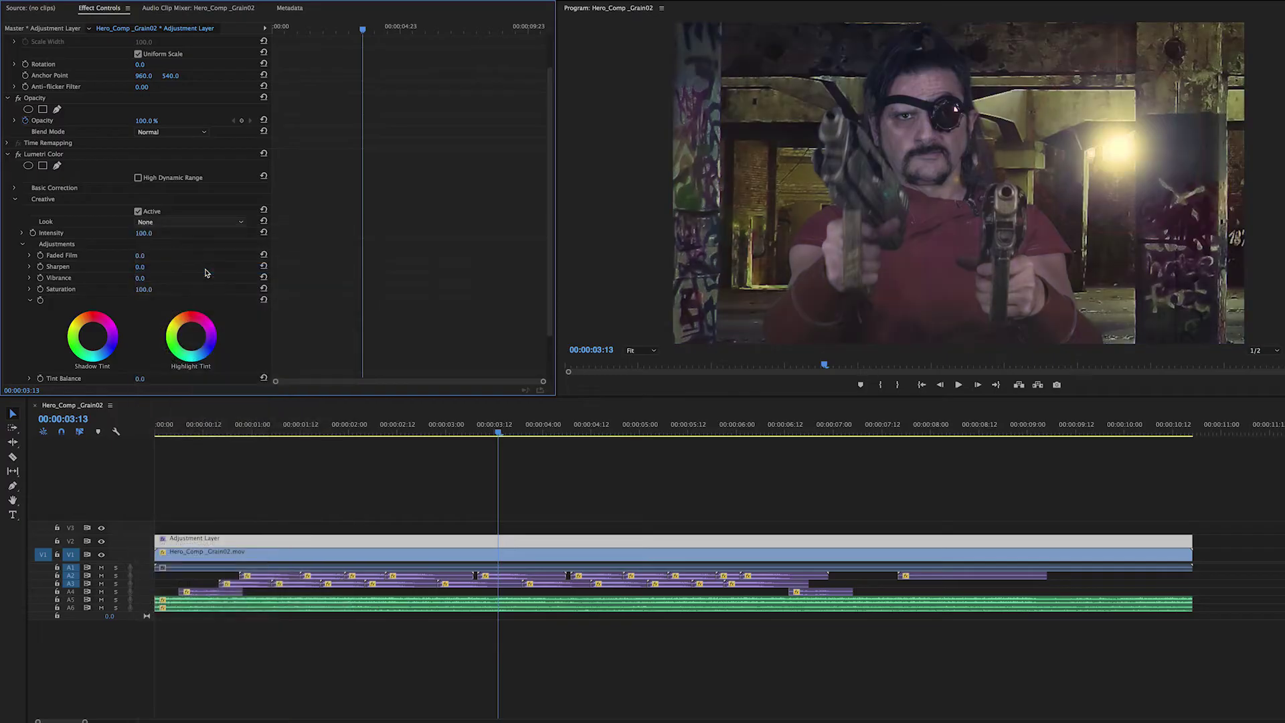
- Choose Saving Bryan from the Lumetri Color Creative Look list on the adjustment layer
left_click(185, 224)
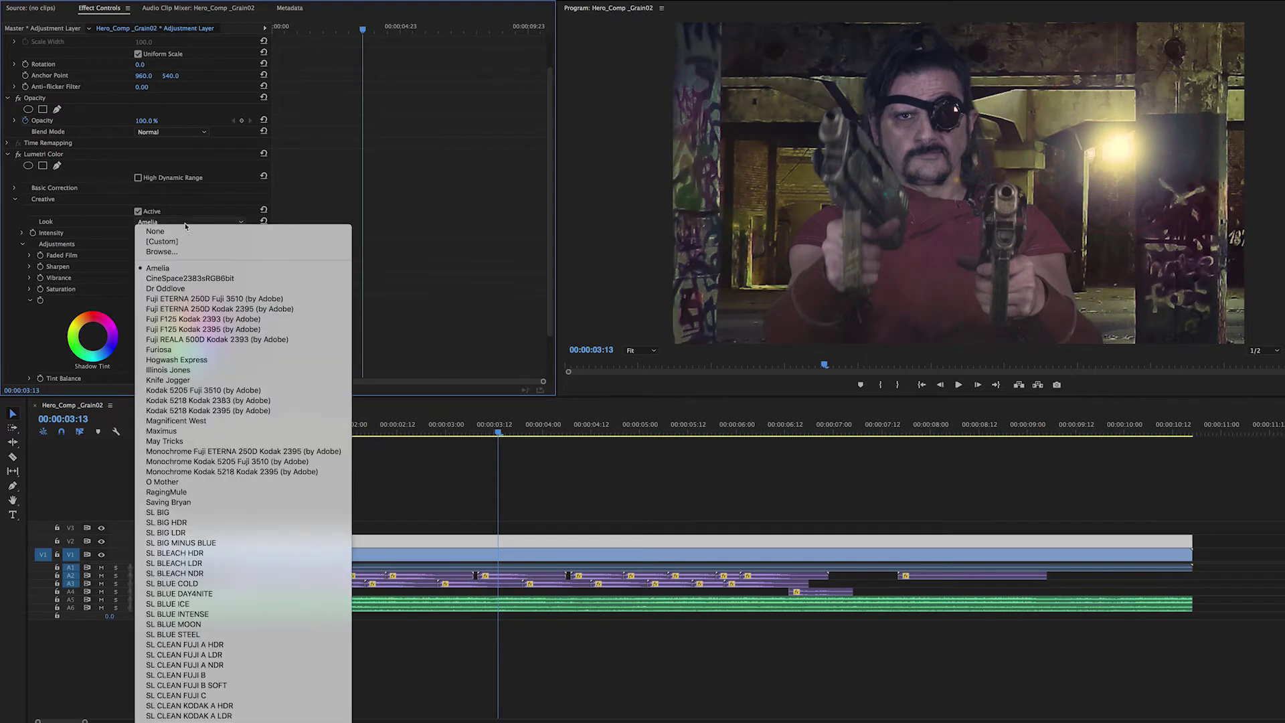
scroll(221, 221, "down", 5)
left_click(245, 200)
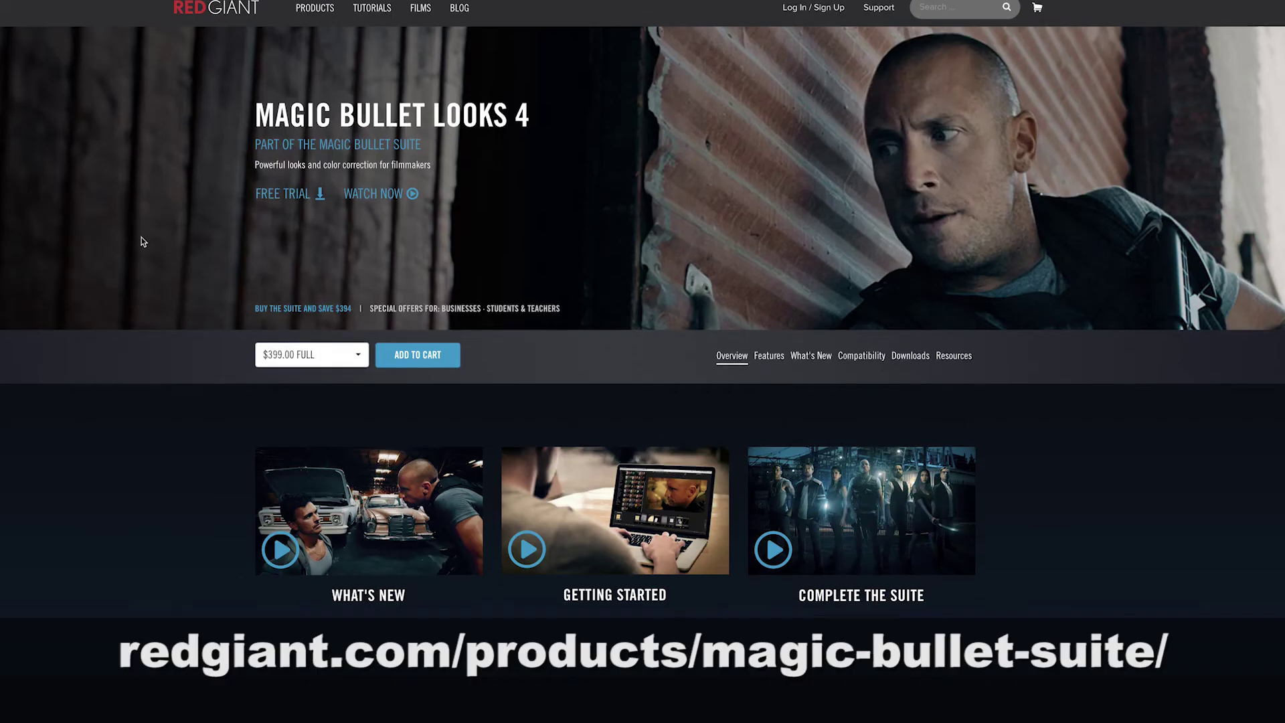
scroll(143, 241, "down", 5)
scroll(143, 241, "down", 3)
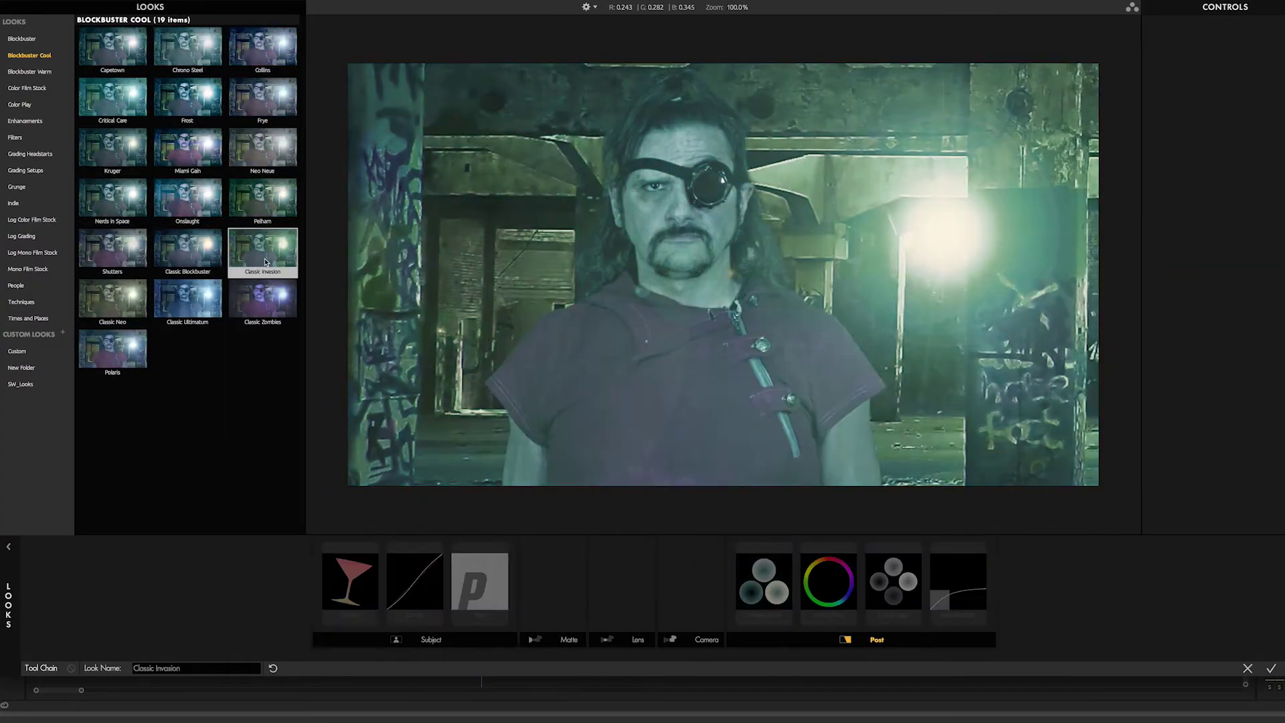
- Browse the Looks categories and pick Indie's Loose Leaf look
left_click(262, 251)
left_click(23, 122)
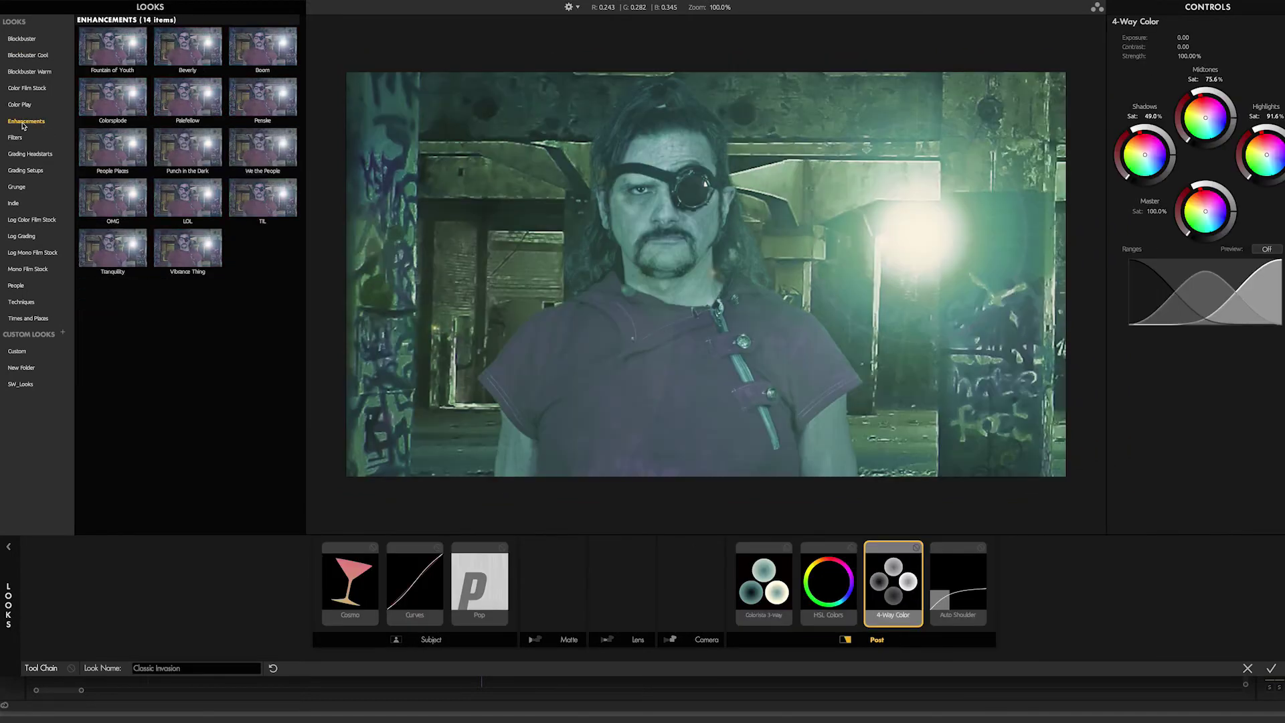
left_click(13, 203)
left_click(187, 200)
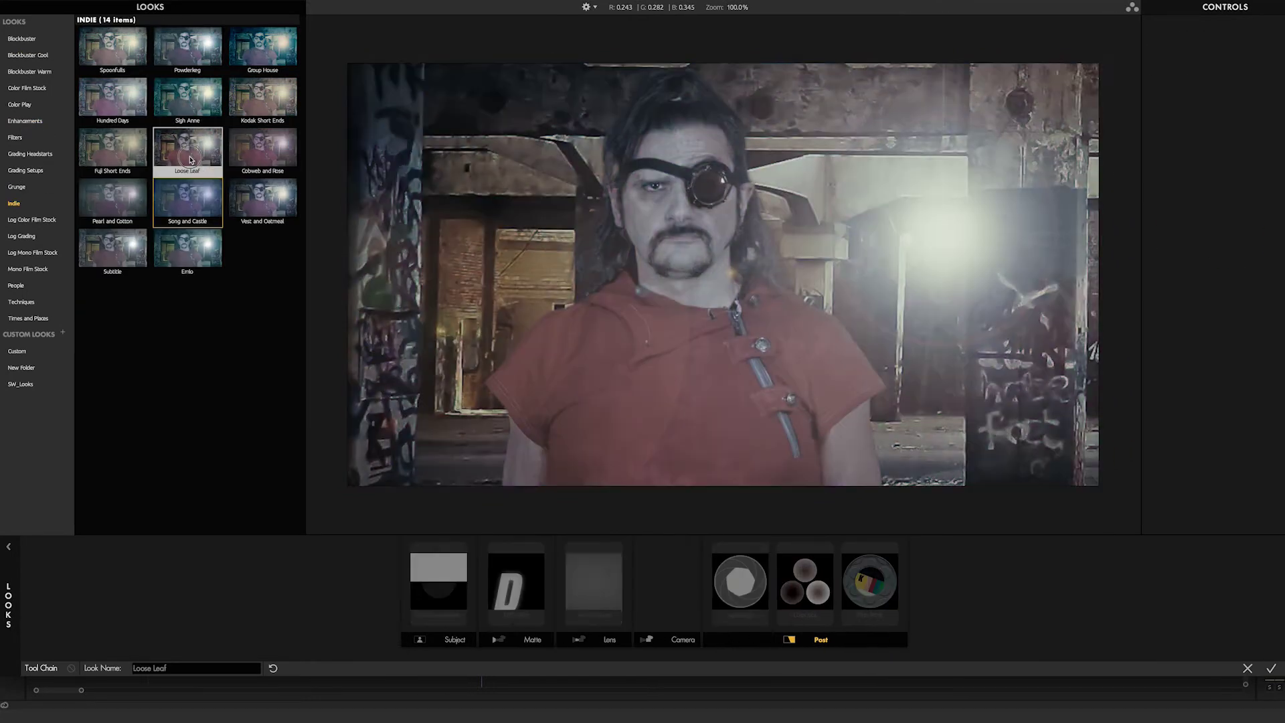
left_click(191, 159)
- Set the Film Print tool's film stock to Kodak 2383 and apply the look
left_click(805, 581)
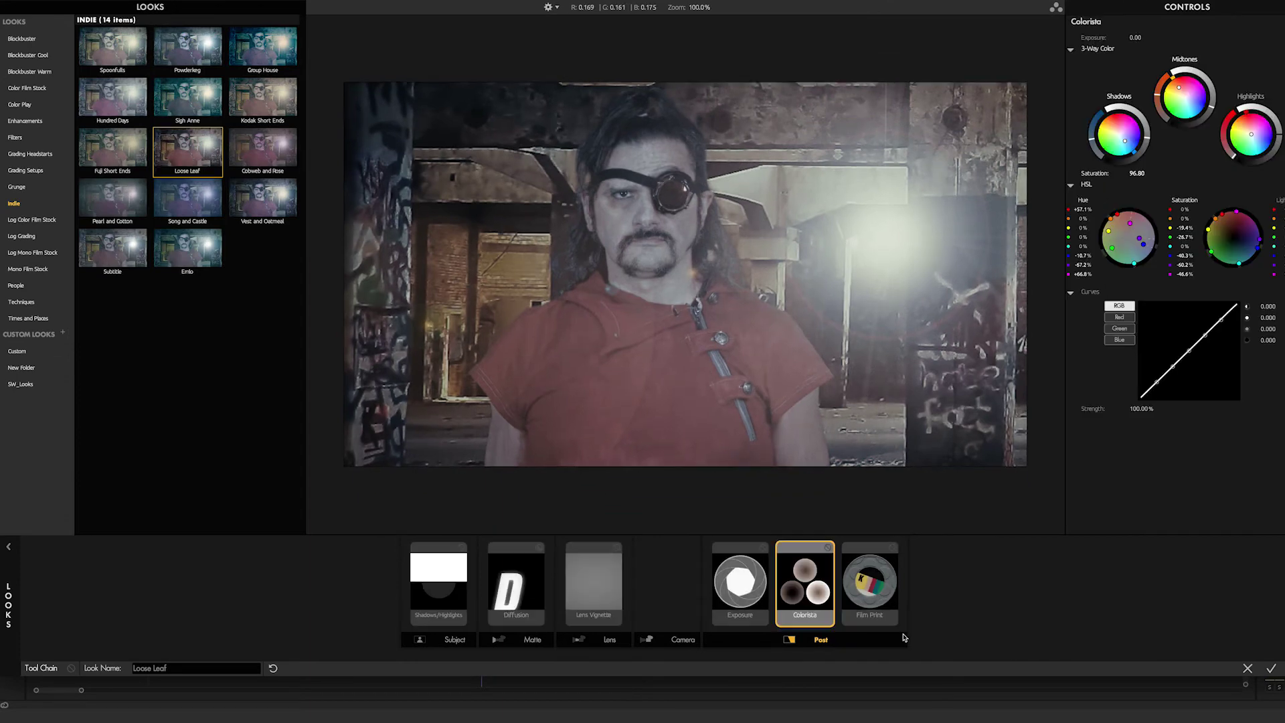
left_click(876, 590)
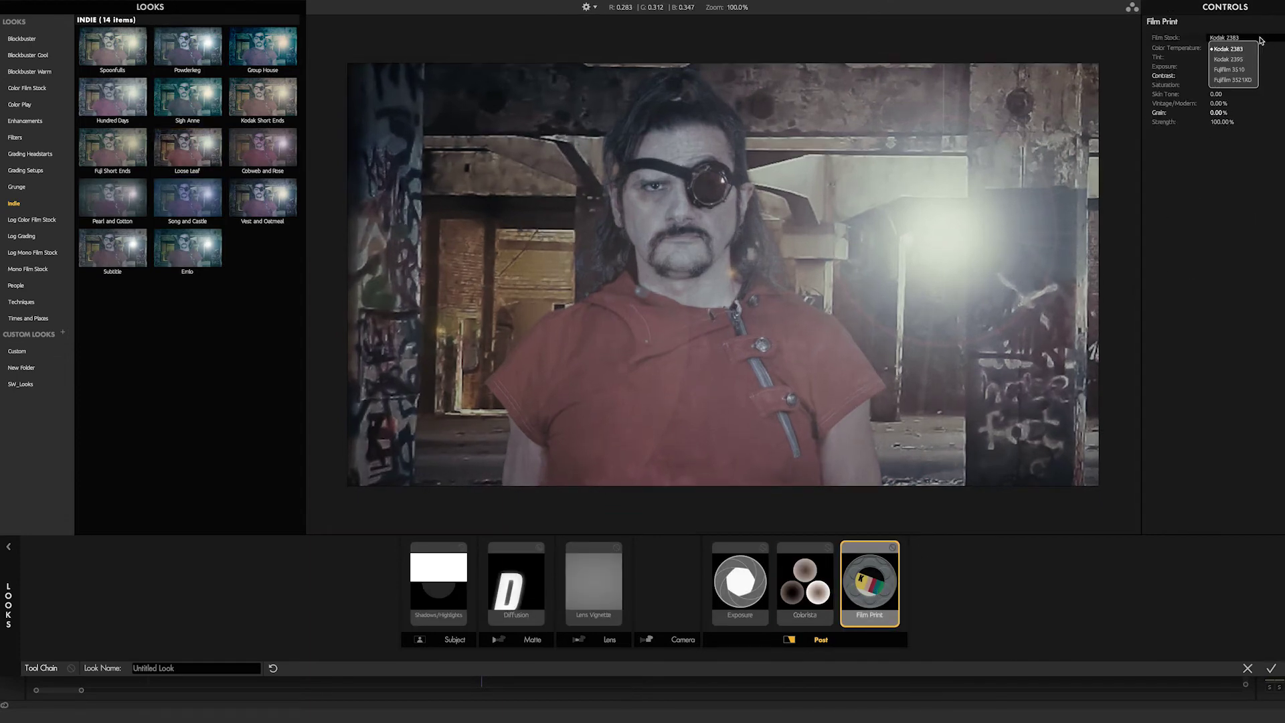
left_click(1239, 49)
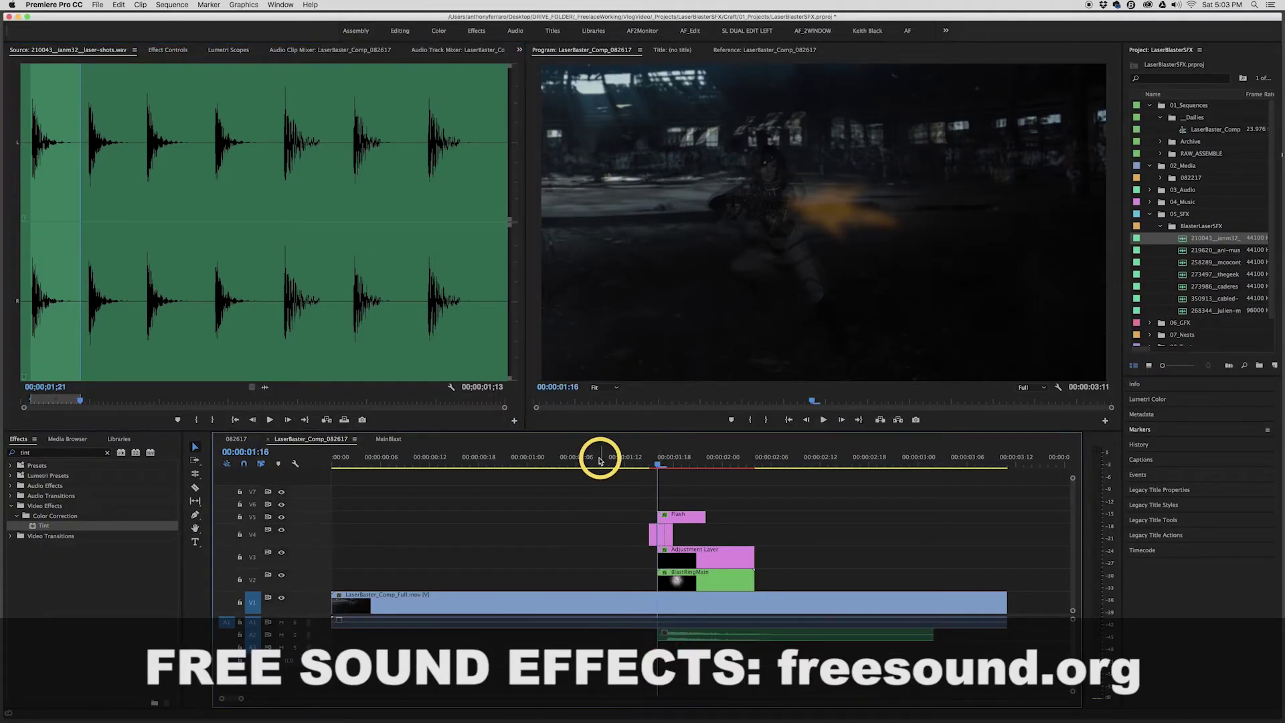
- Cue the LaserBaster_Comp playhead to about two seconds, at the blaster shot
left_click_drag(597, 460, 722, 460)
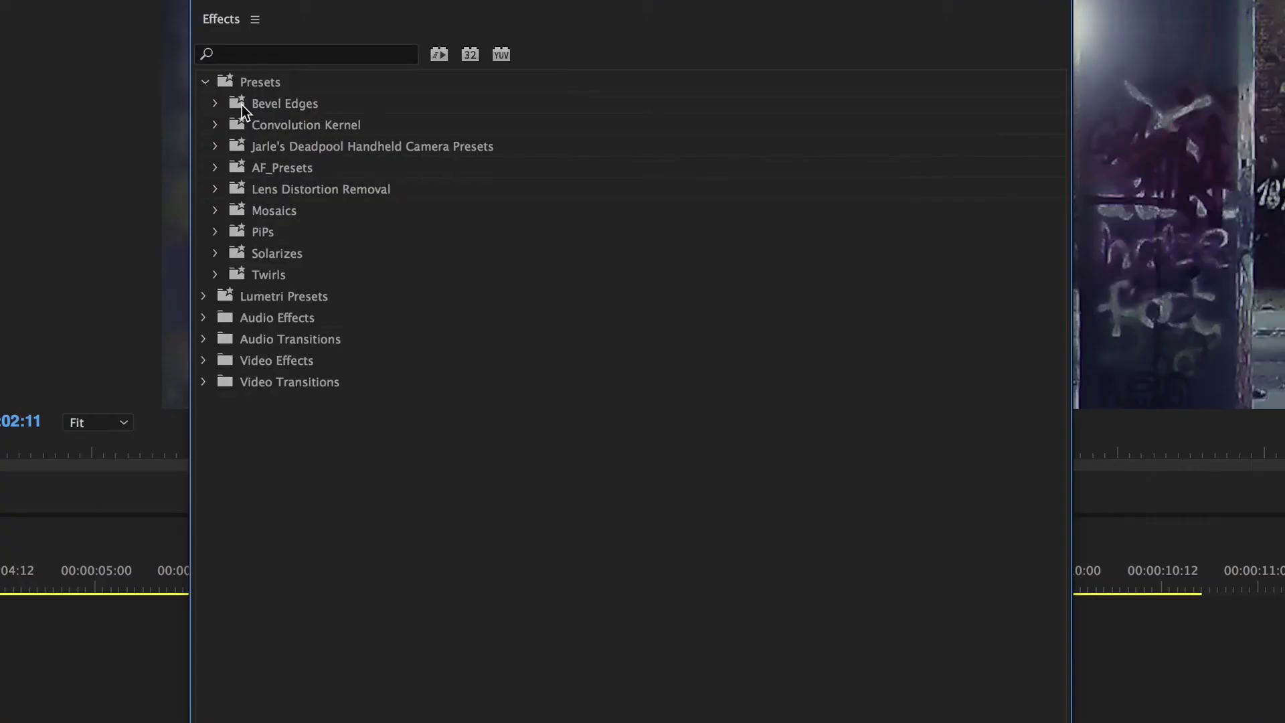
- Apply Jarle's Small Camcorder handheld preset to Hero_Comp_Grain02.mov, play it from the start, then undo it
left_click(227, 168)
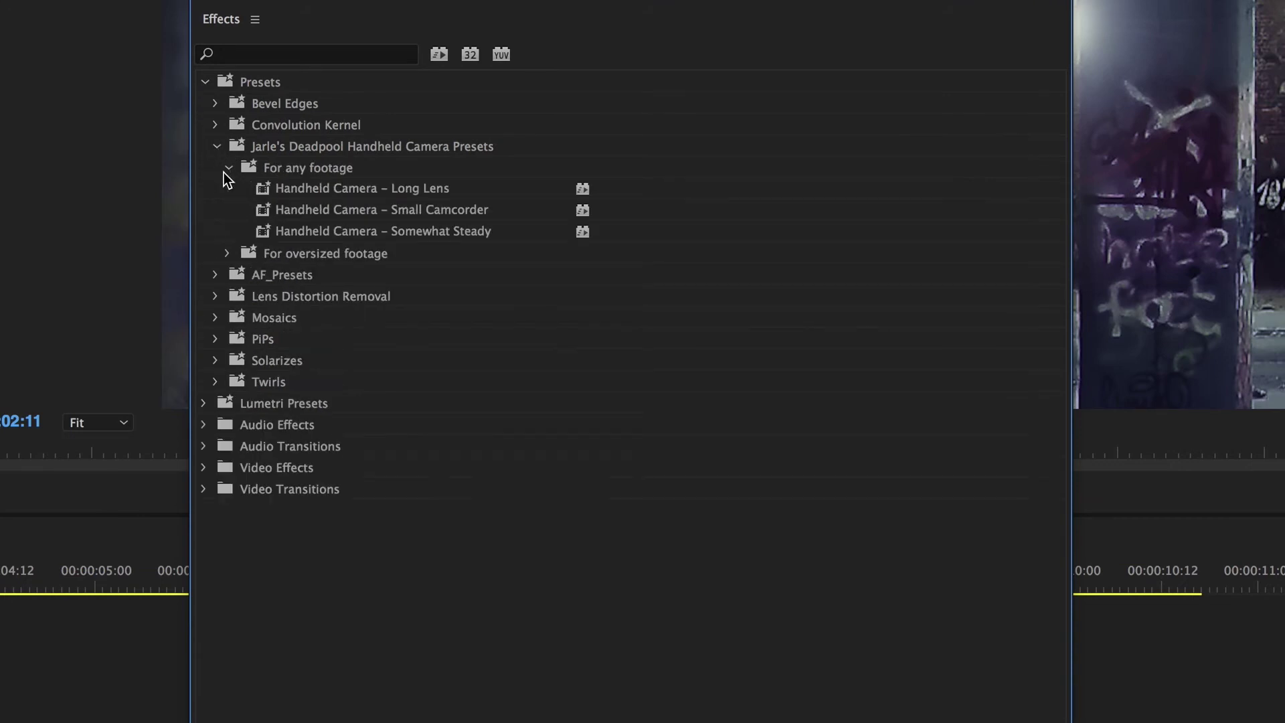
left_click_drag(268, 211, 158, 225)
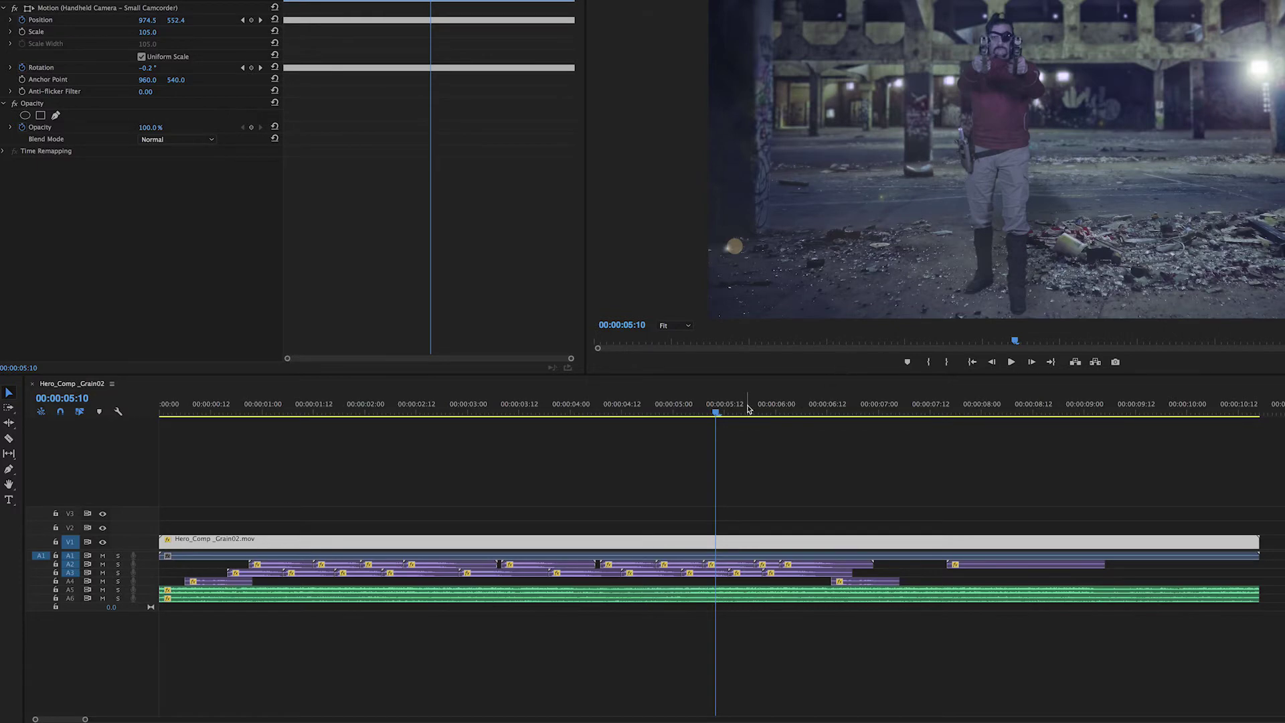
left_click_drag(748, 408, 63, 430)
key("space")
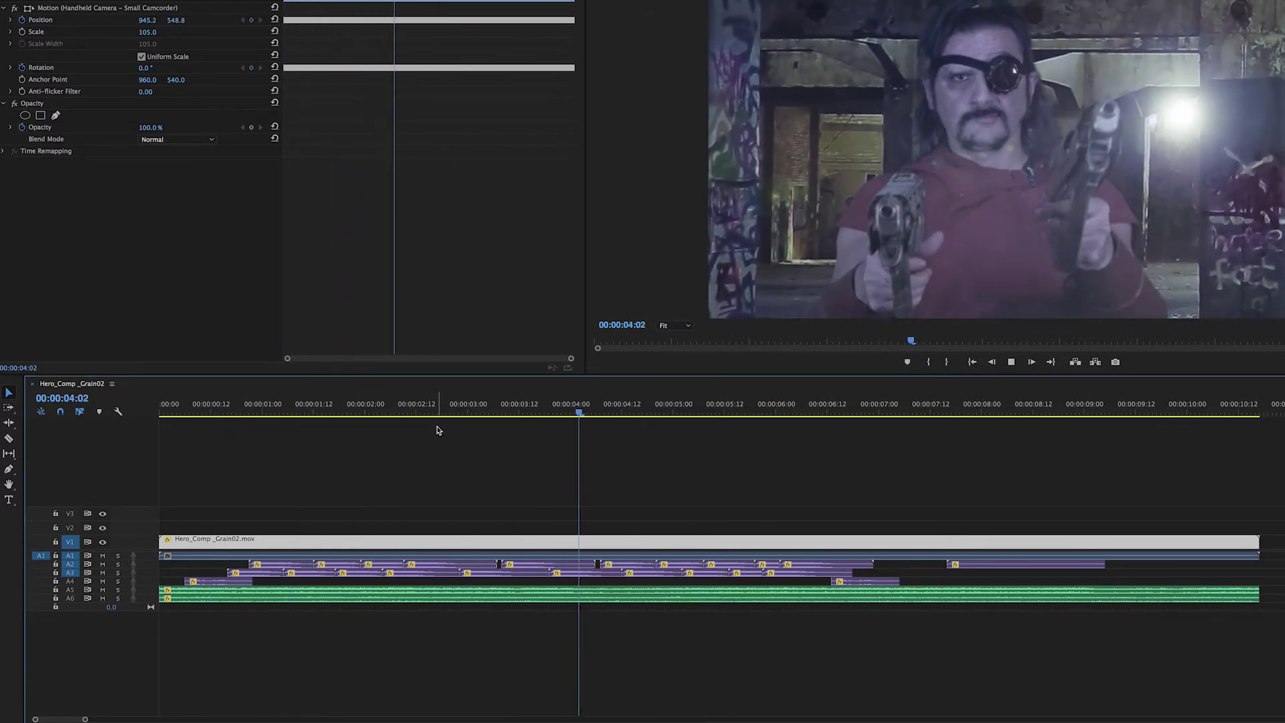
key("ctrl+z")
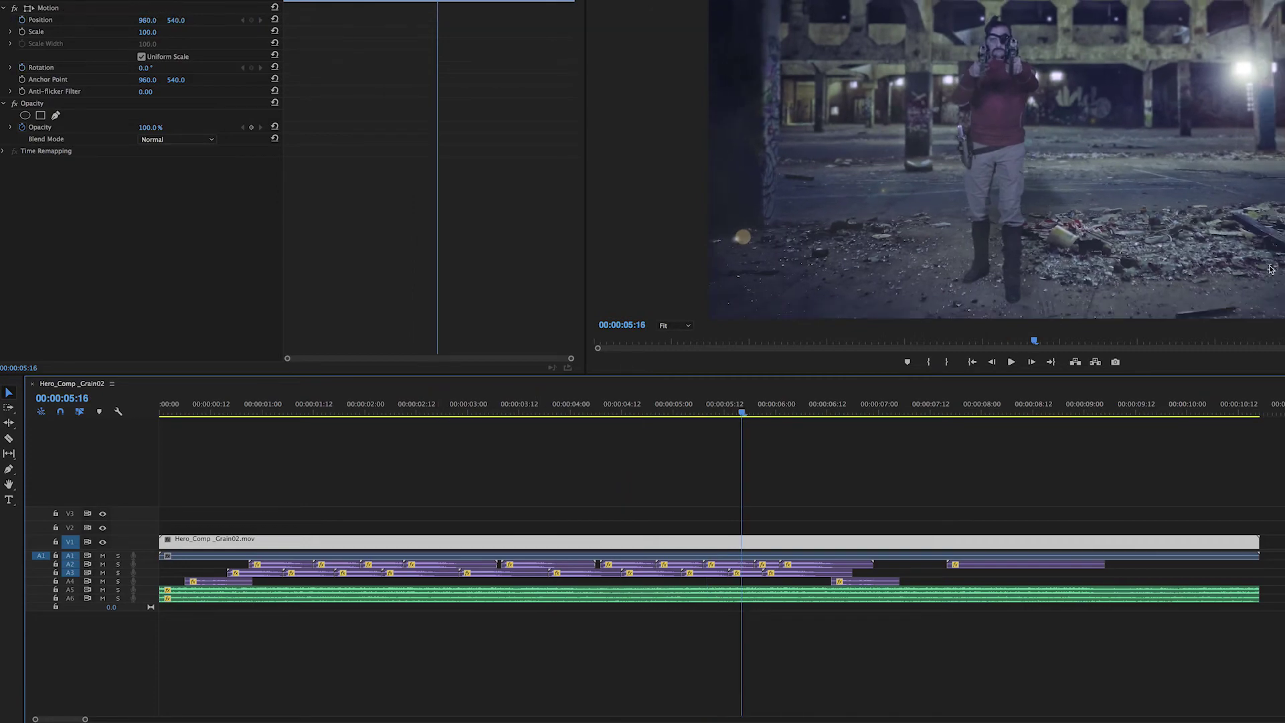